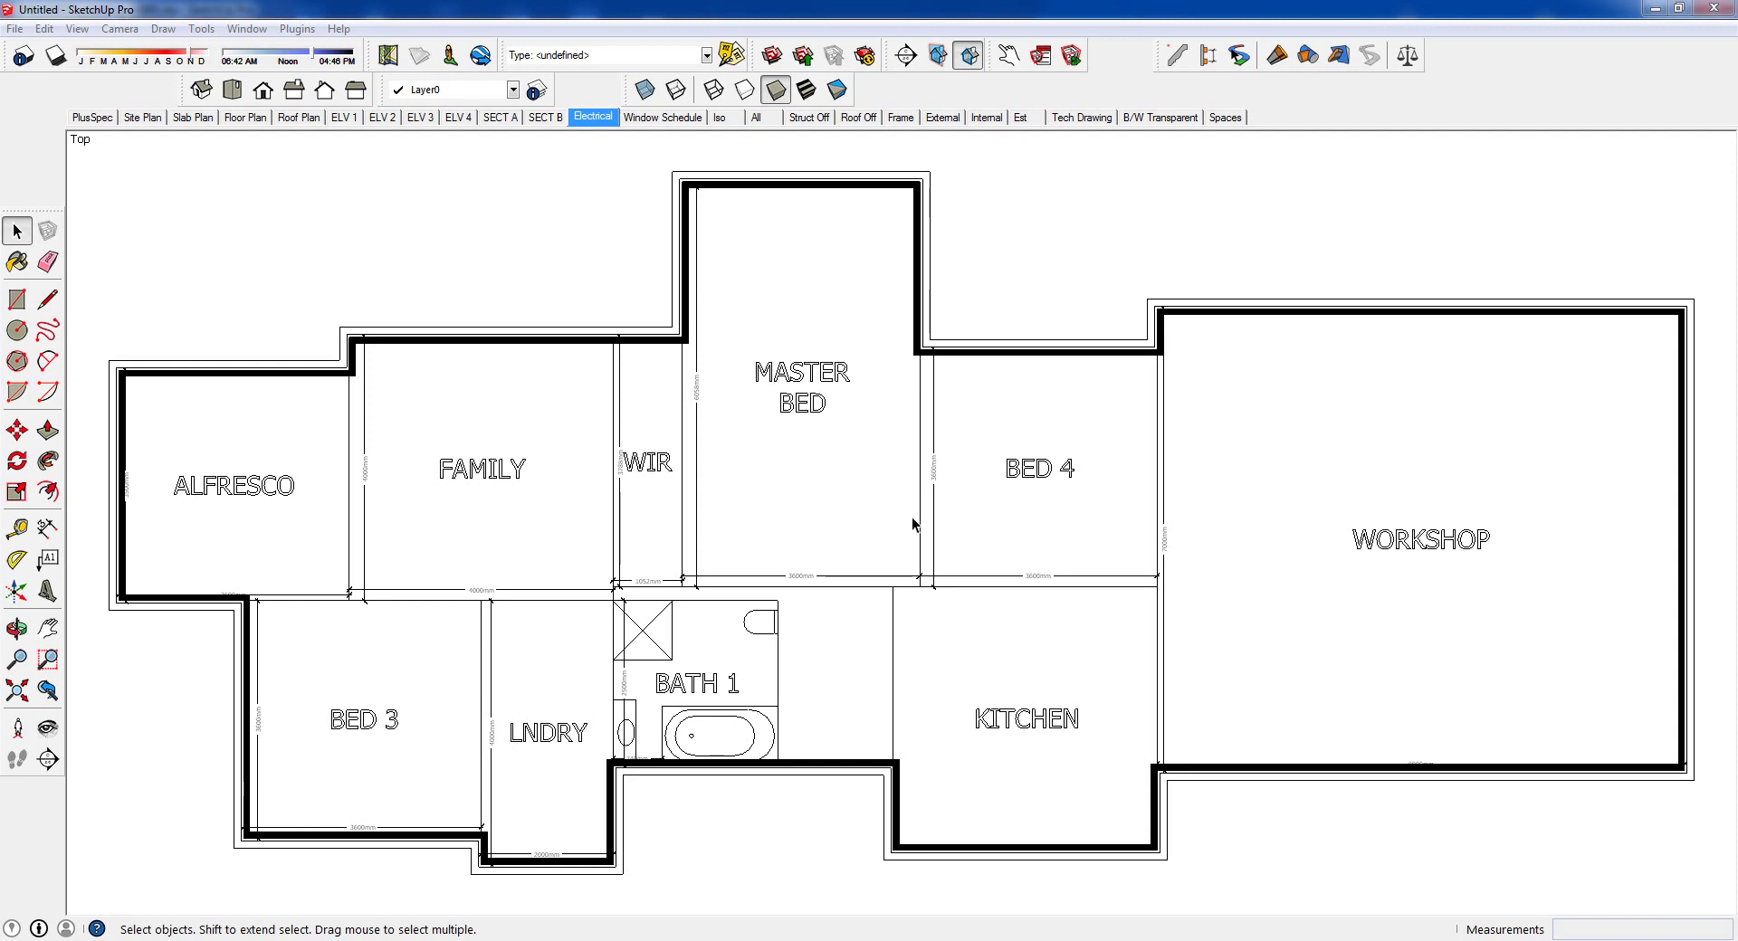
# - Tilt the plan and open the PlusSpec Component Tool dialog with the Angle component on layer 12_ENGINEERING
pyautogui.scroll(-3, 910, 518)
pyautogui.moveTo(910, 518)
pyautogui.mouseDown(button='middle')
pyautogui.moveTo(912, 414)
pyautogui.moveTo(763, 228)
pyautogui.mouseUp(button='middle')
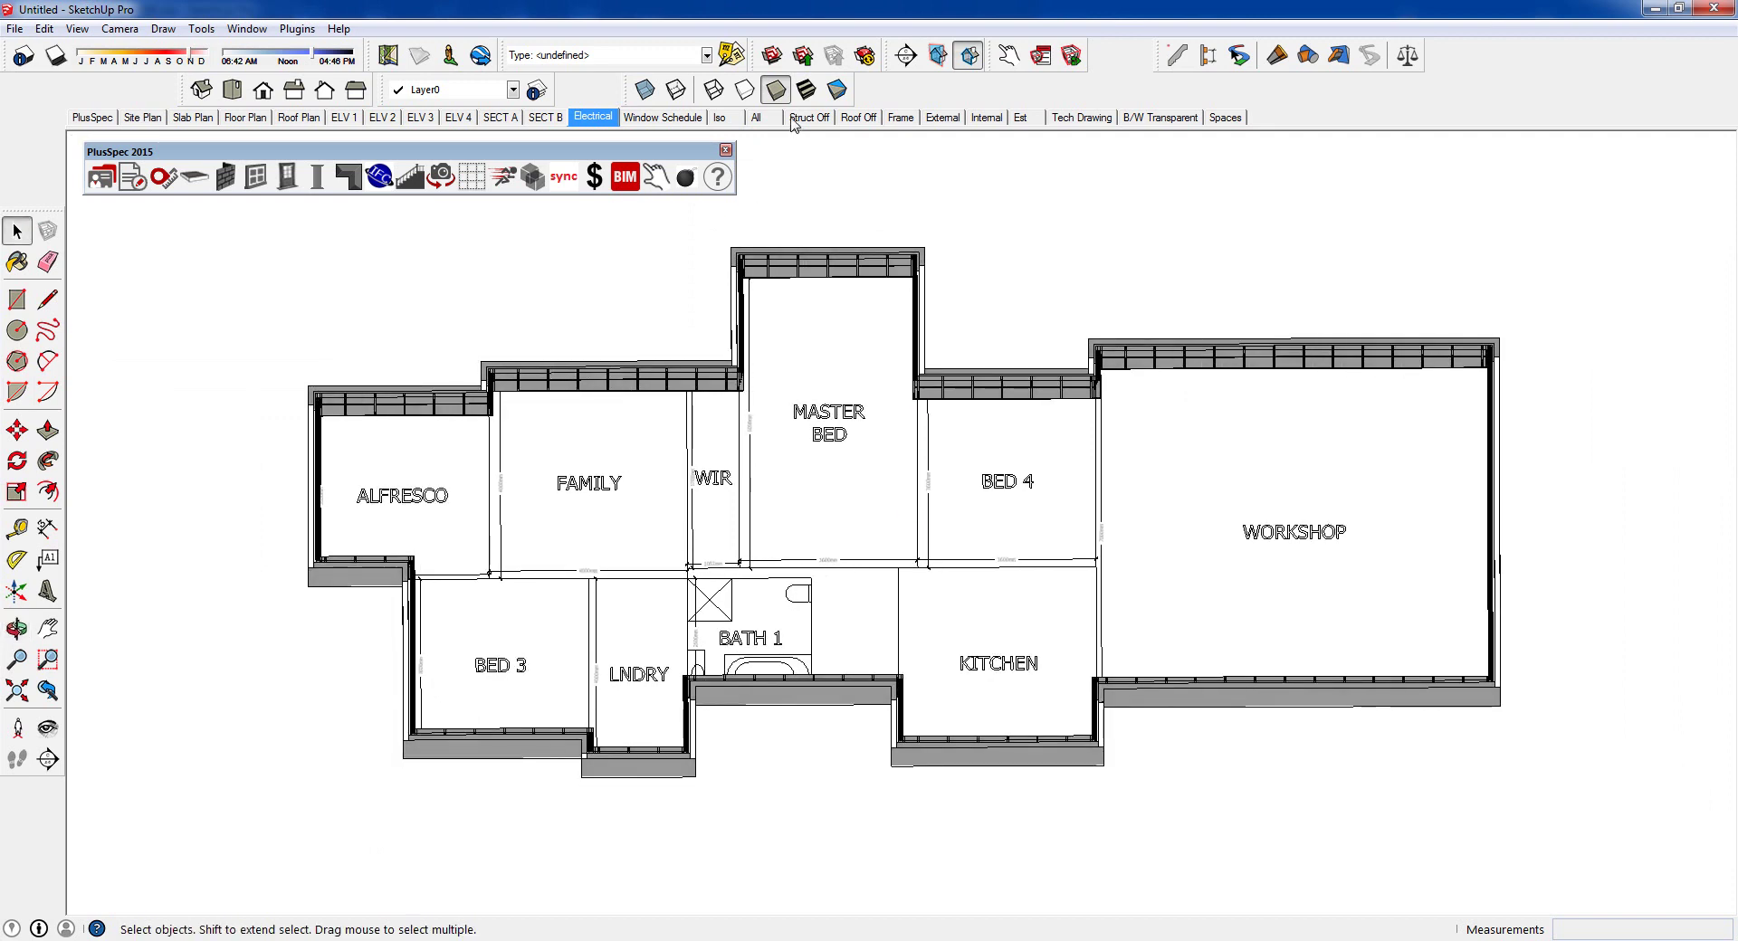
pyautogui.click(534, 181)
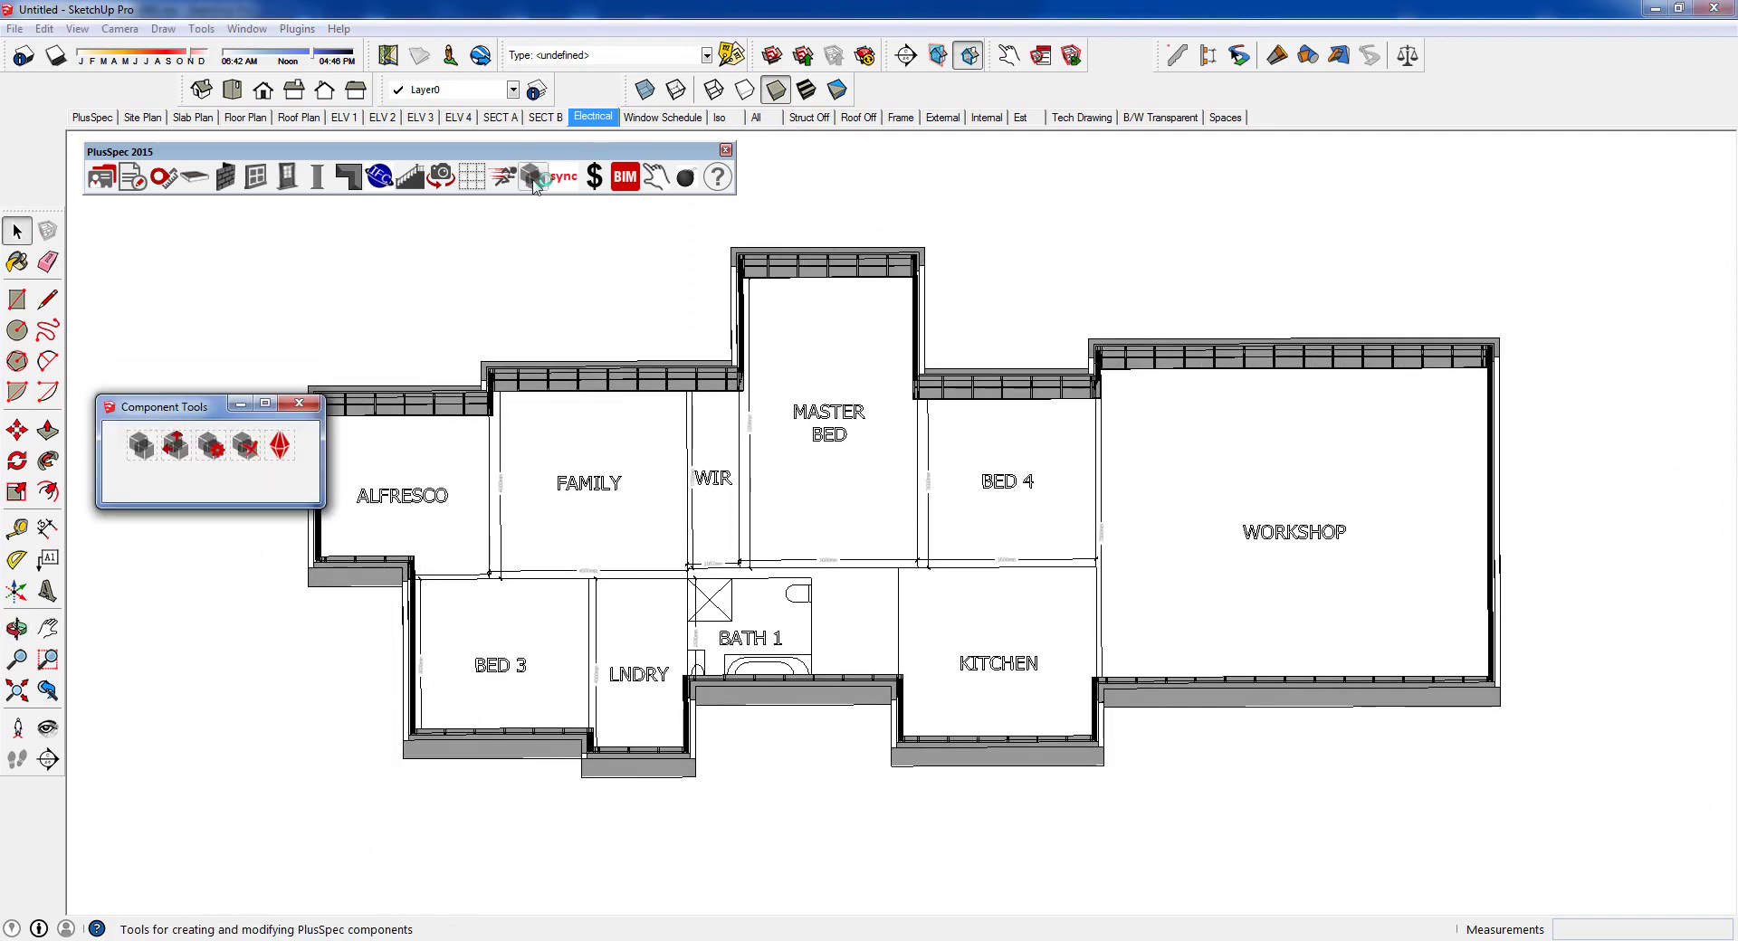
pyautogui.click(141, 446)
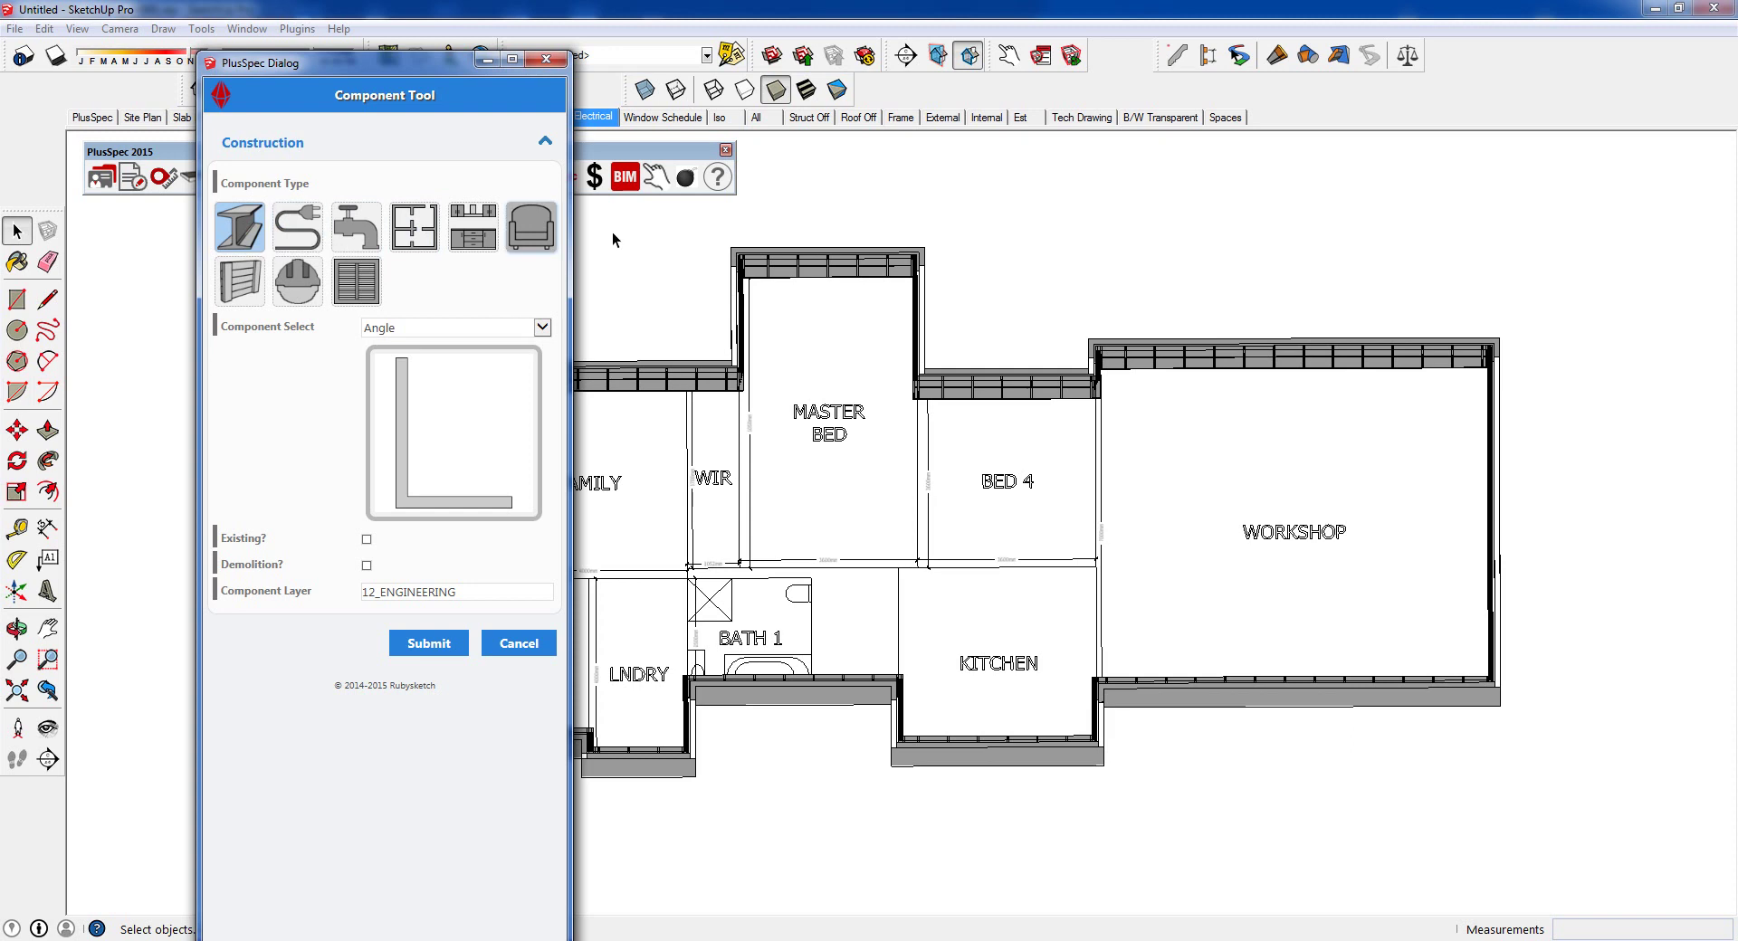
# - Show the Frame scene in 3D zoomed toward BATH 1 and choose Universal Beam as the component
pyautogui.click(809, 118)
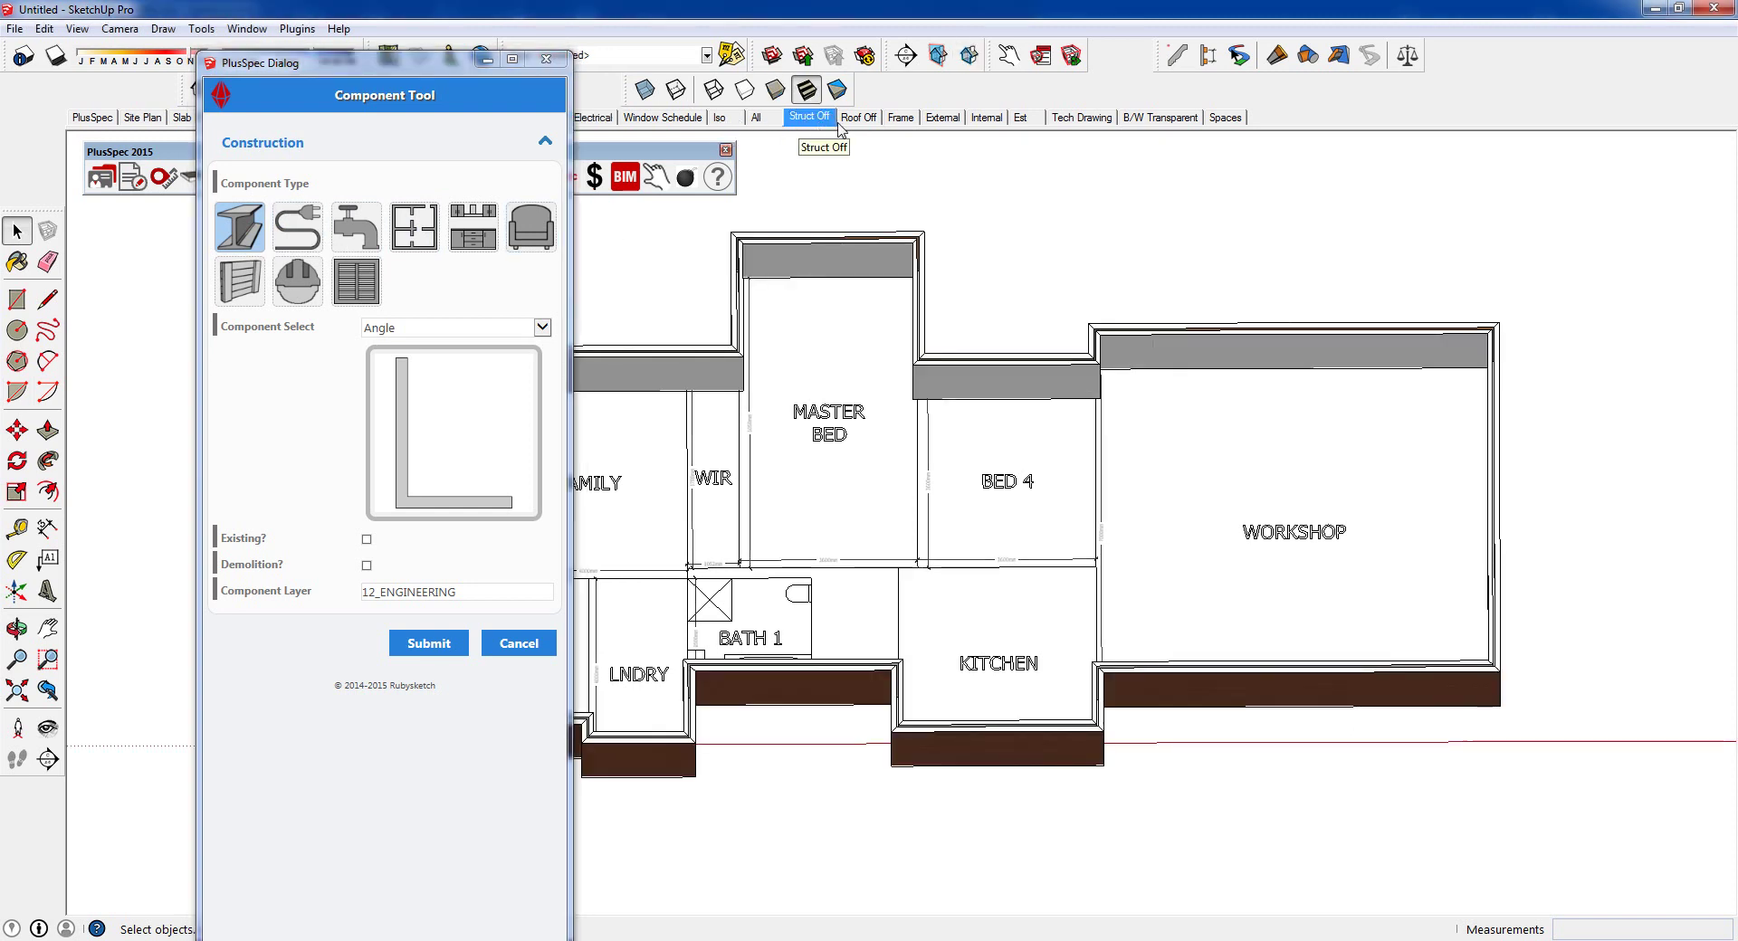
pyautogui.click(901, 119)
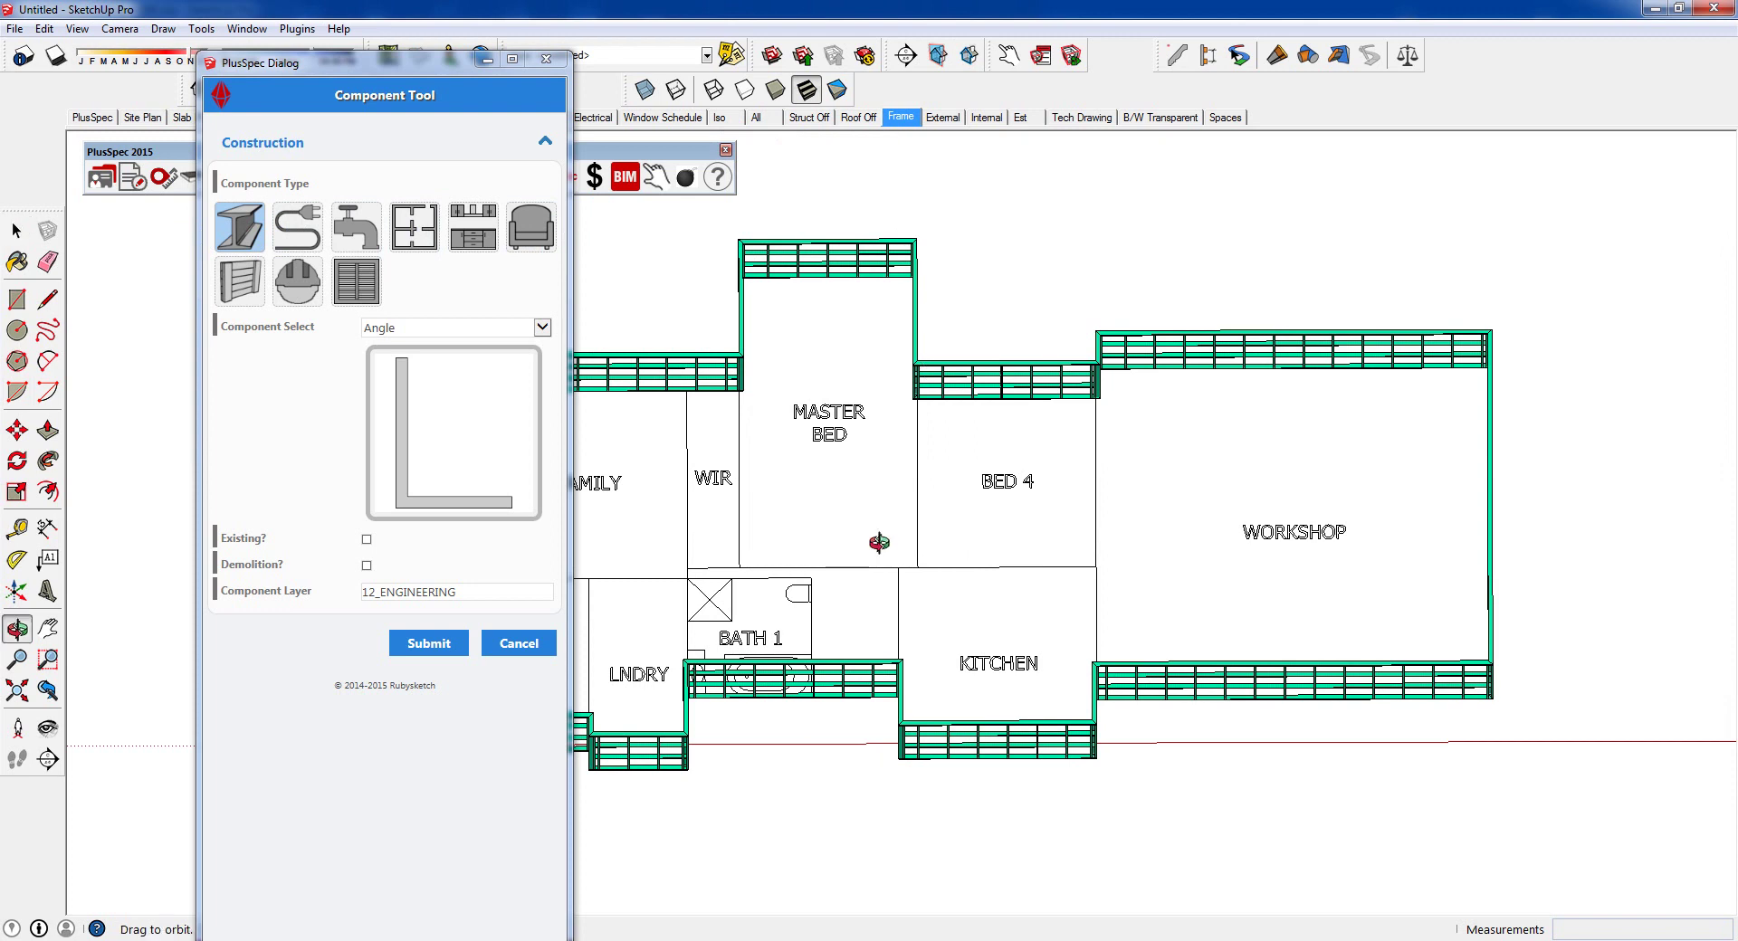
pyautogui.moveTo(894, 532); pyautogui.dragTo(1094, 538, button='middle')
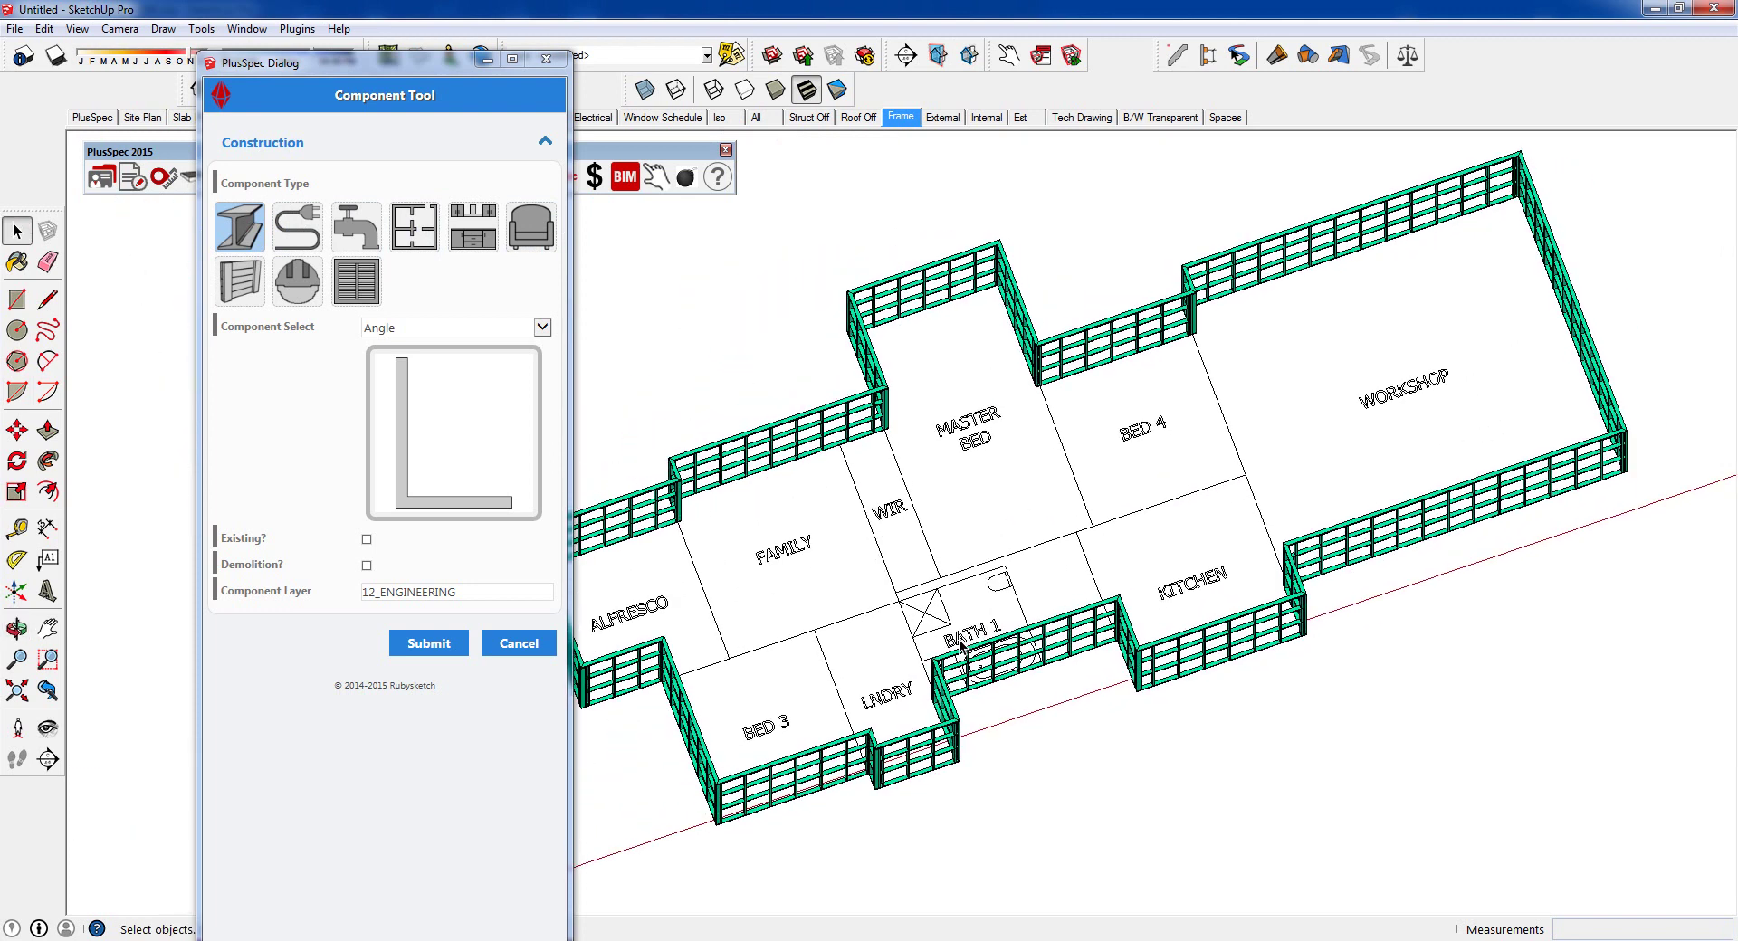
pyautogui.scroll(5, 961, 648)
pyautogui.moveTo(961, 647); pyautogui.dragTo(1234, 609, button='middle')
pyautogui.moveTo(1038, 612); pyautogui.dragTo(1204, 641, button='middle')
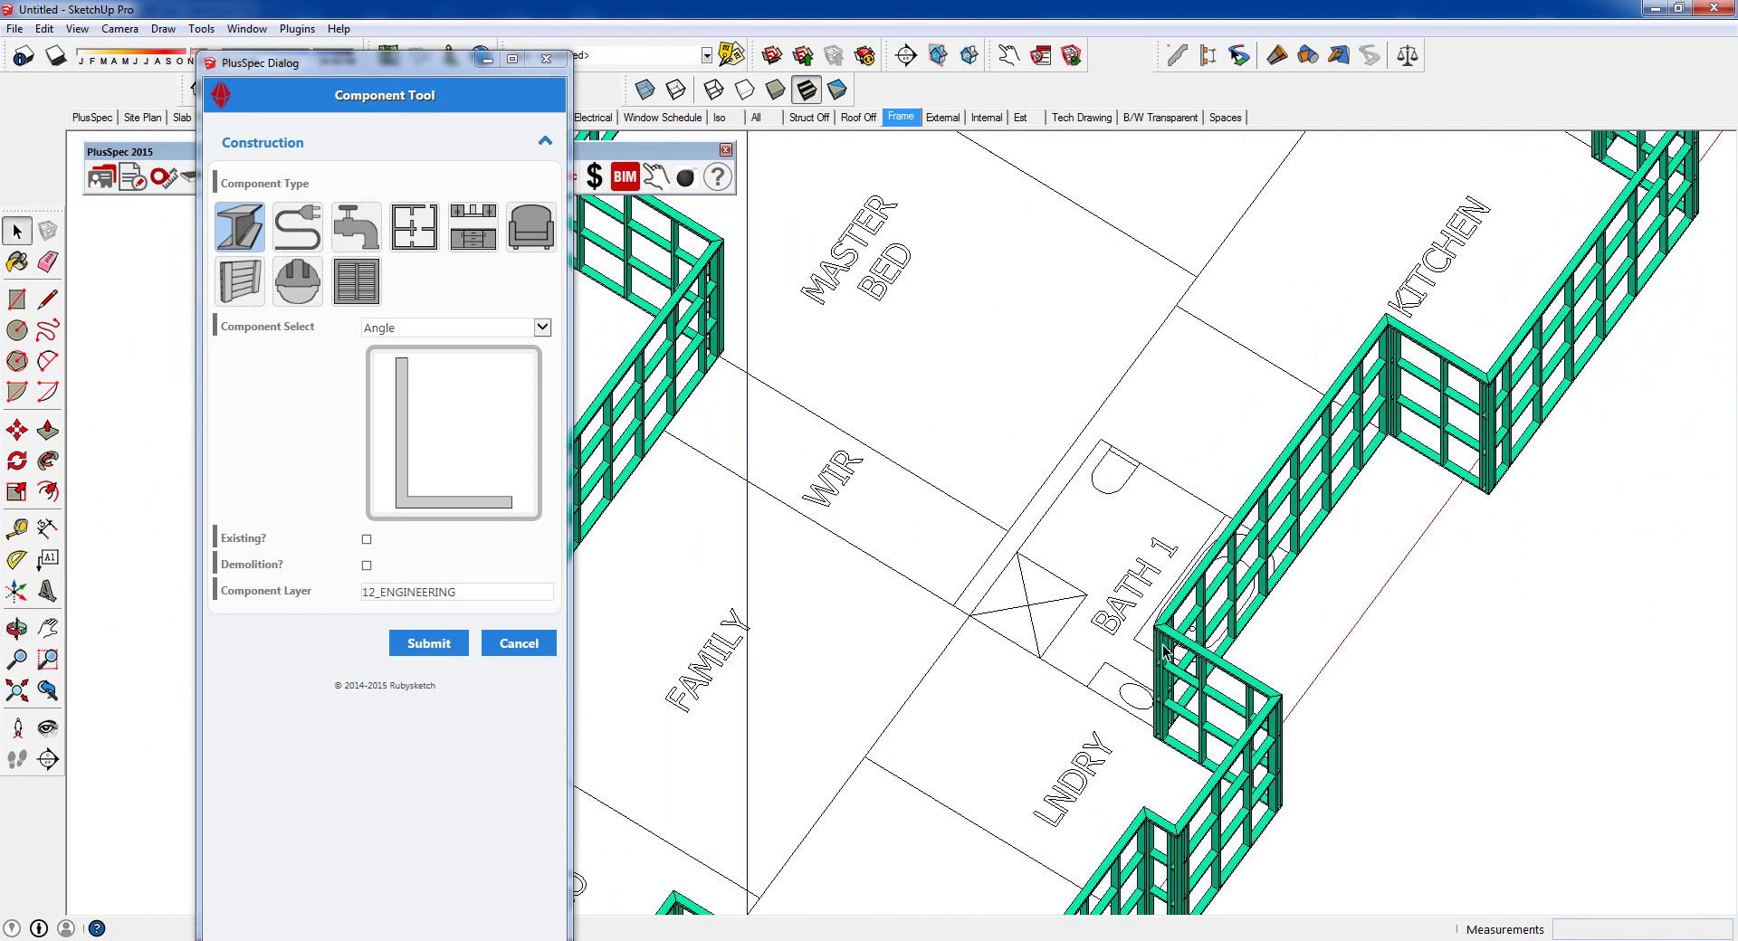
pyautogui.click(448, 327)
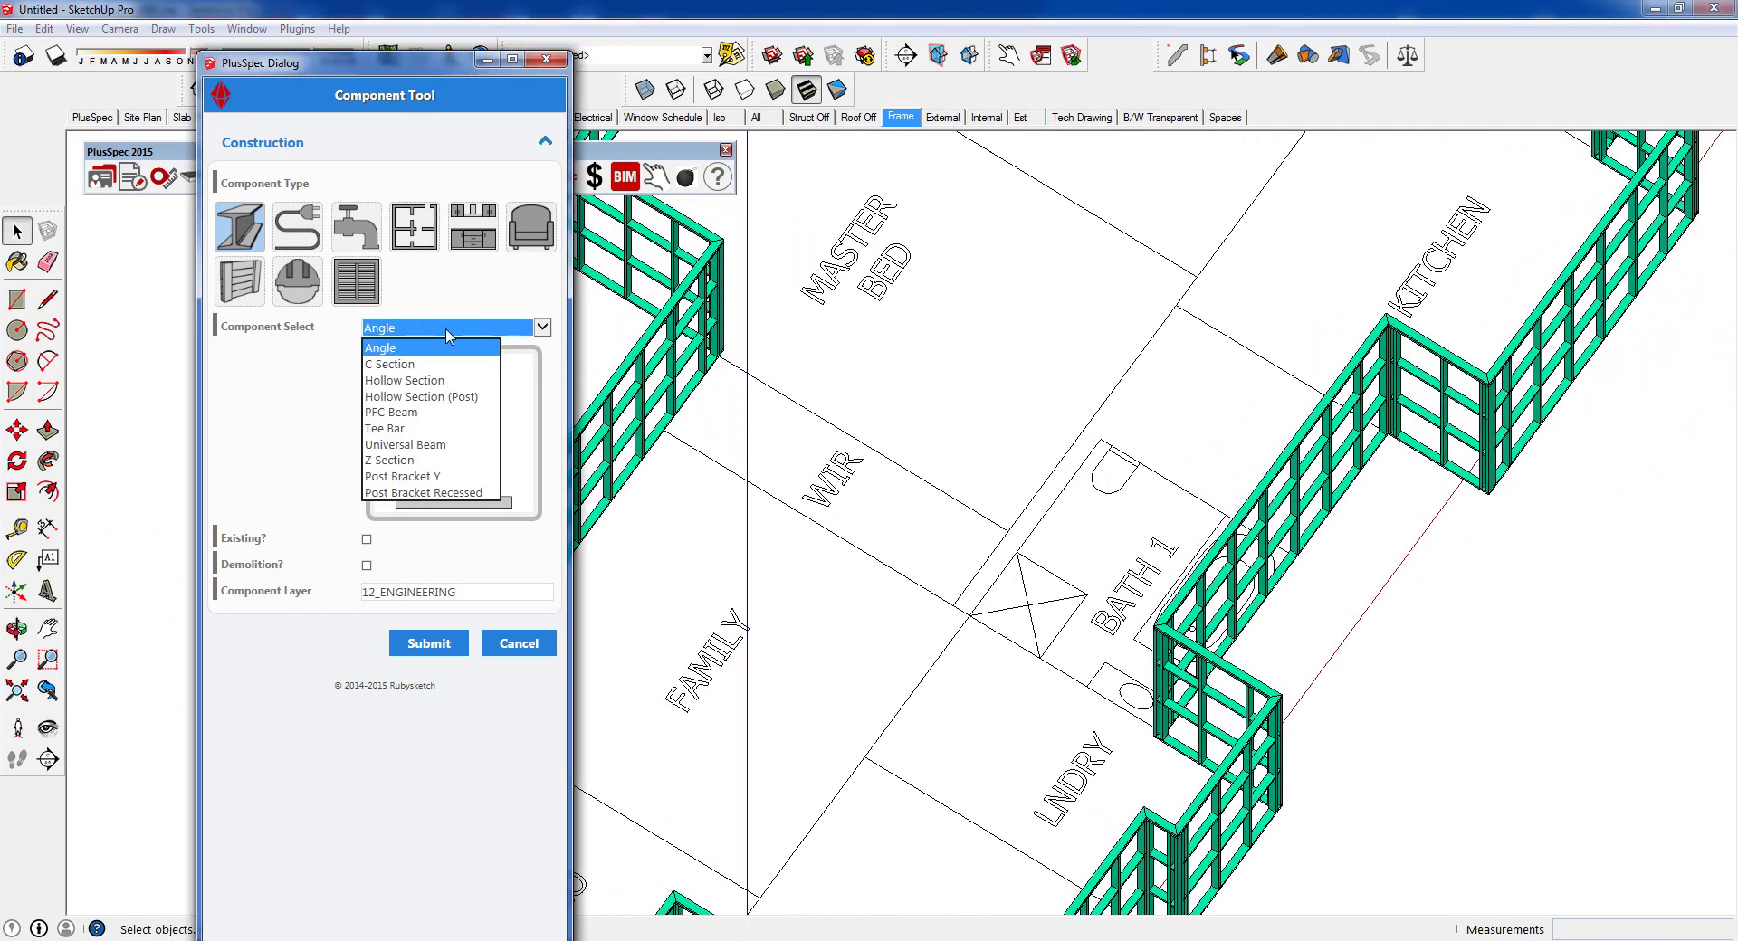
pyautogui.click(410, 445)
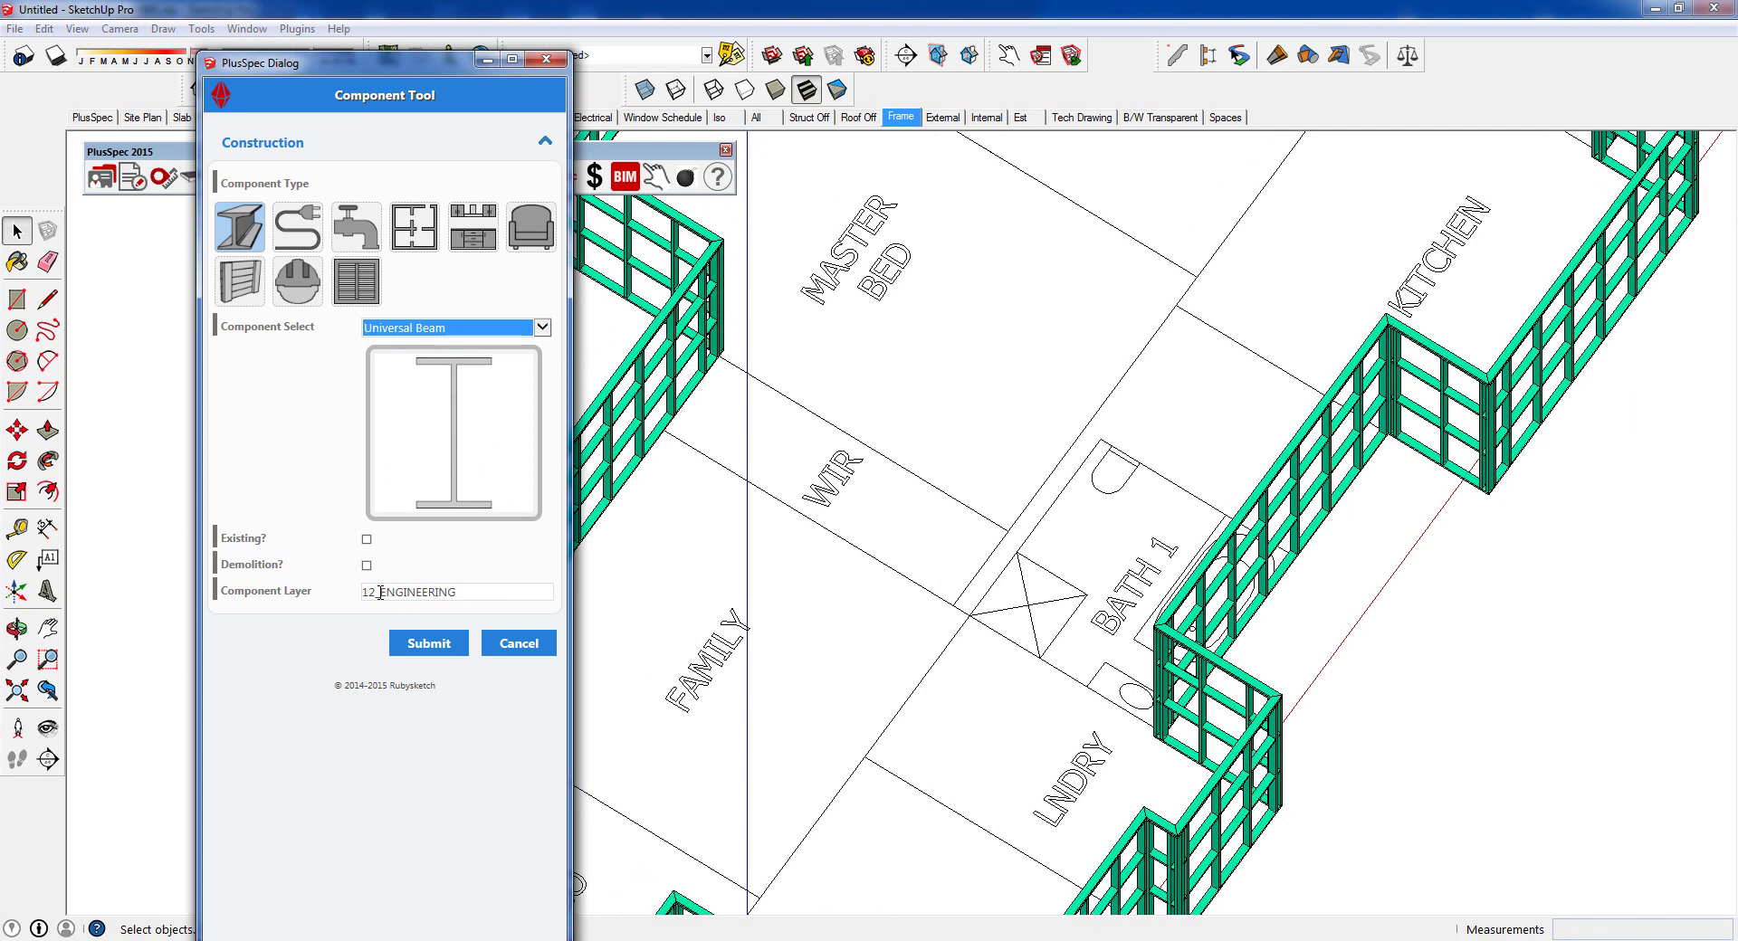
# - Place the 6500 mm 310UB32 universal beam across the plan, ending at the bathroom wall
pyautogui.click(440, 644)
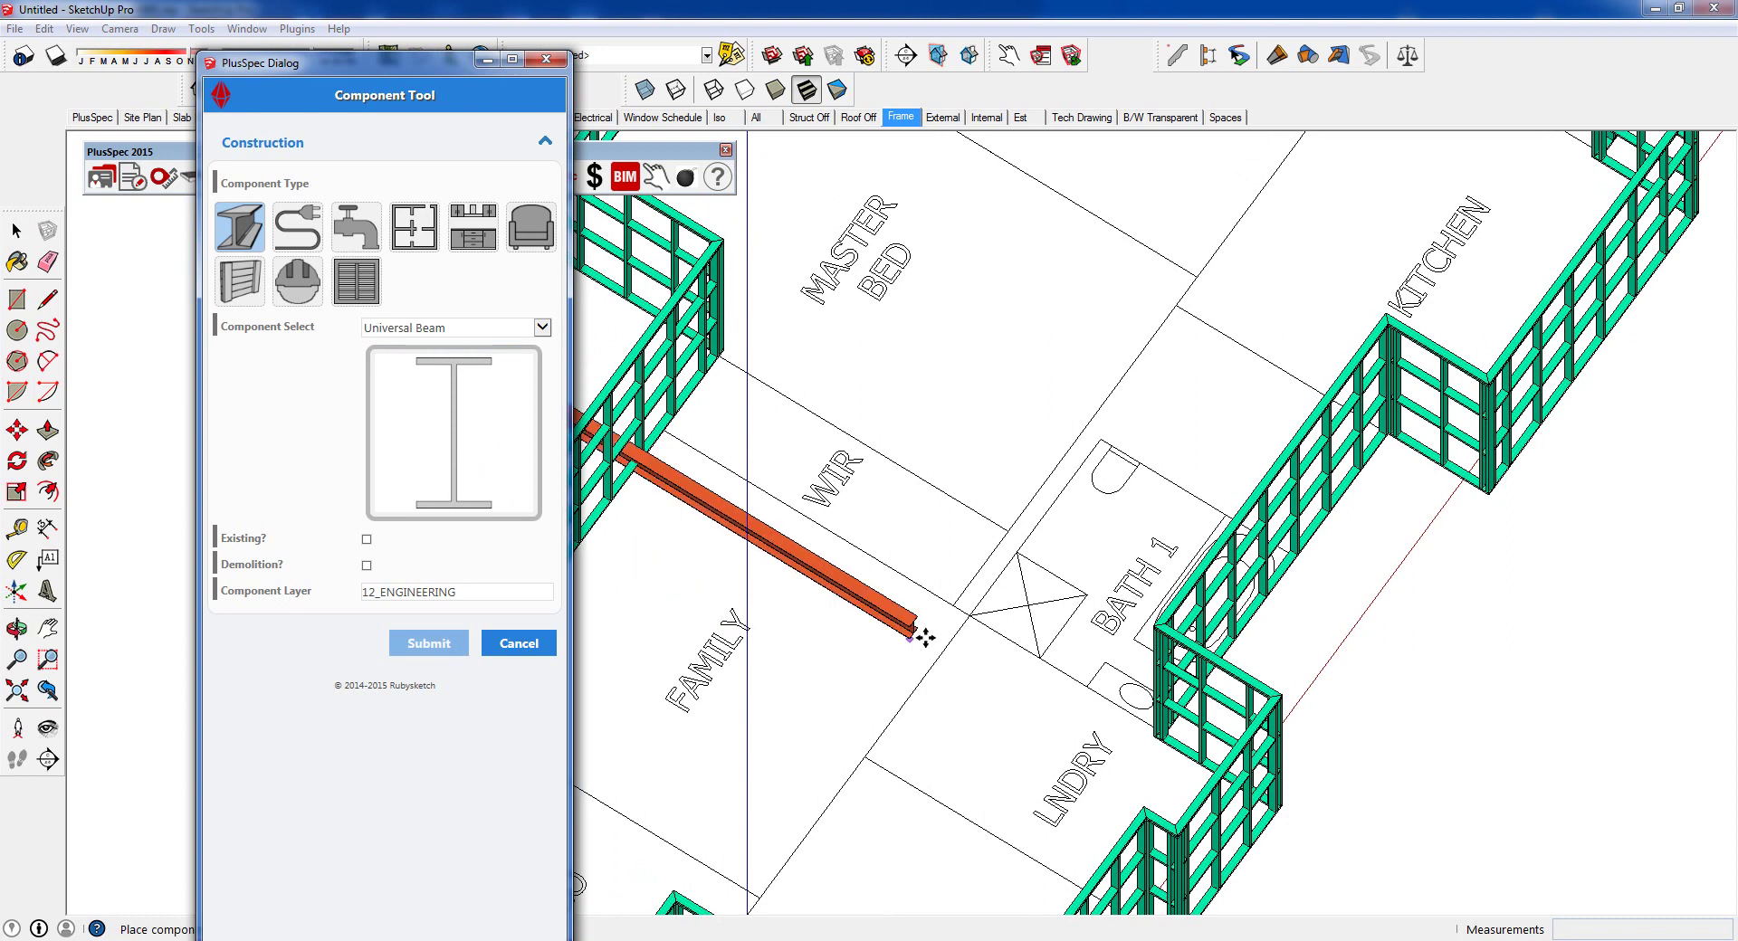
pyautogui.moveTo(1131, 616); pyautogui.dragTo(1171, 631, button='middle')
pyautogui.scroll(5, 1169, 630)
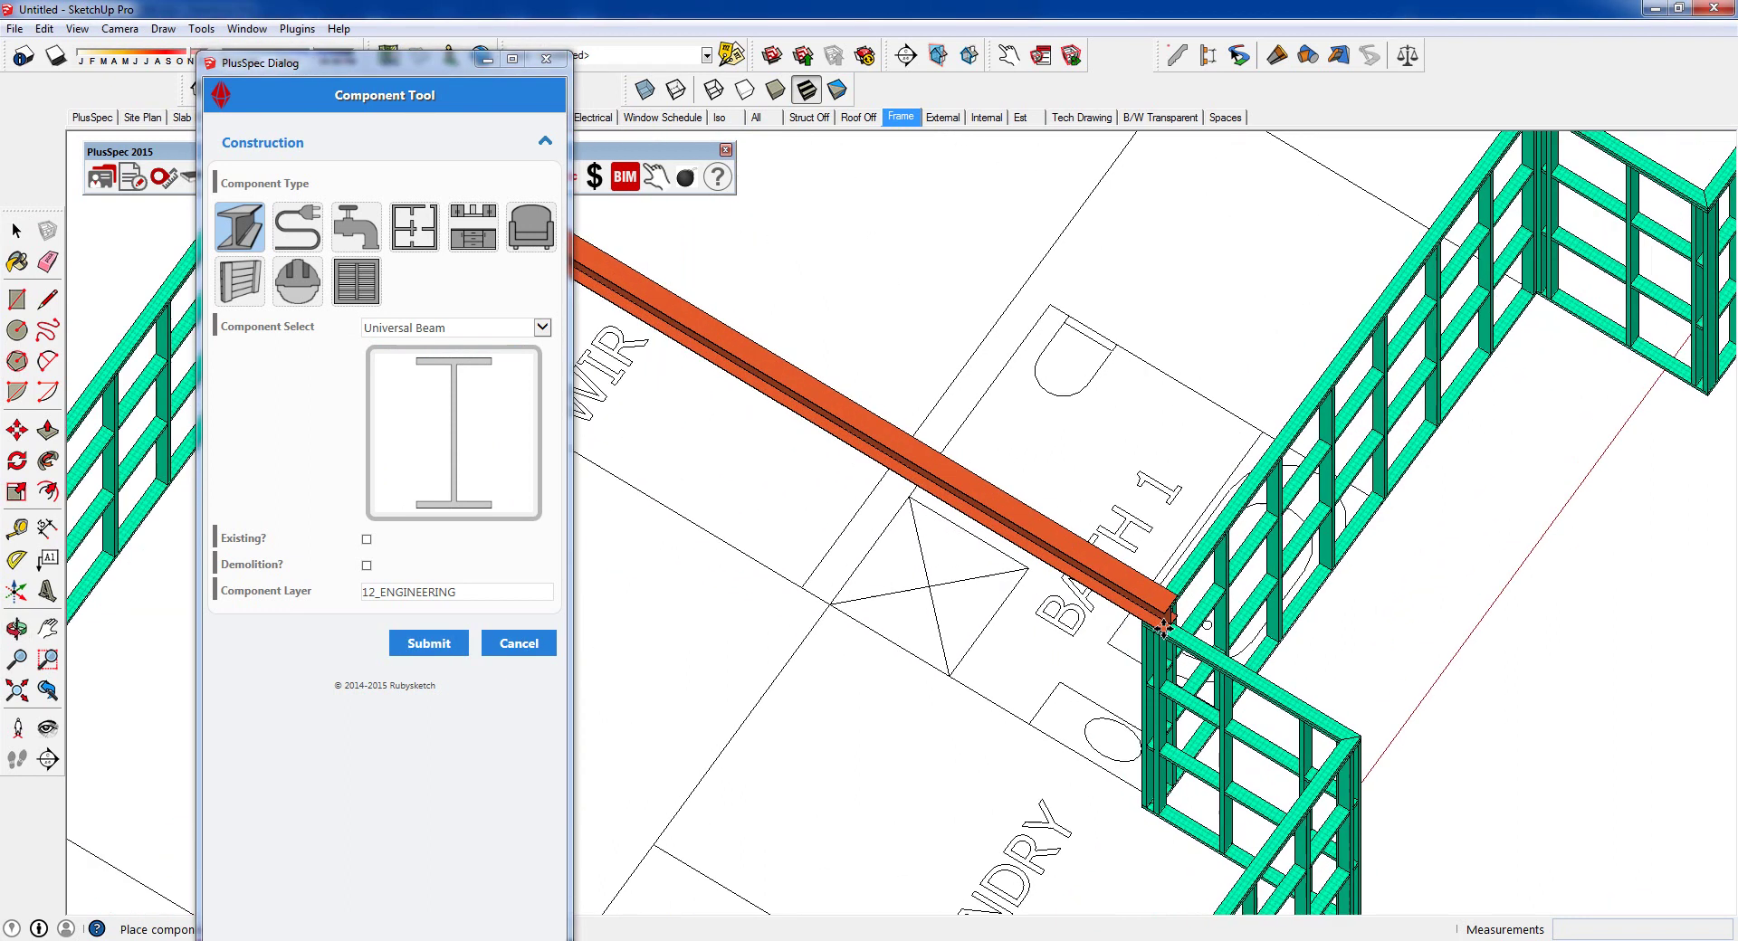
pyautogui.click(1160, 627)
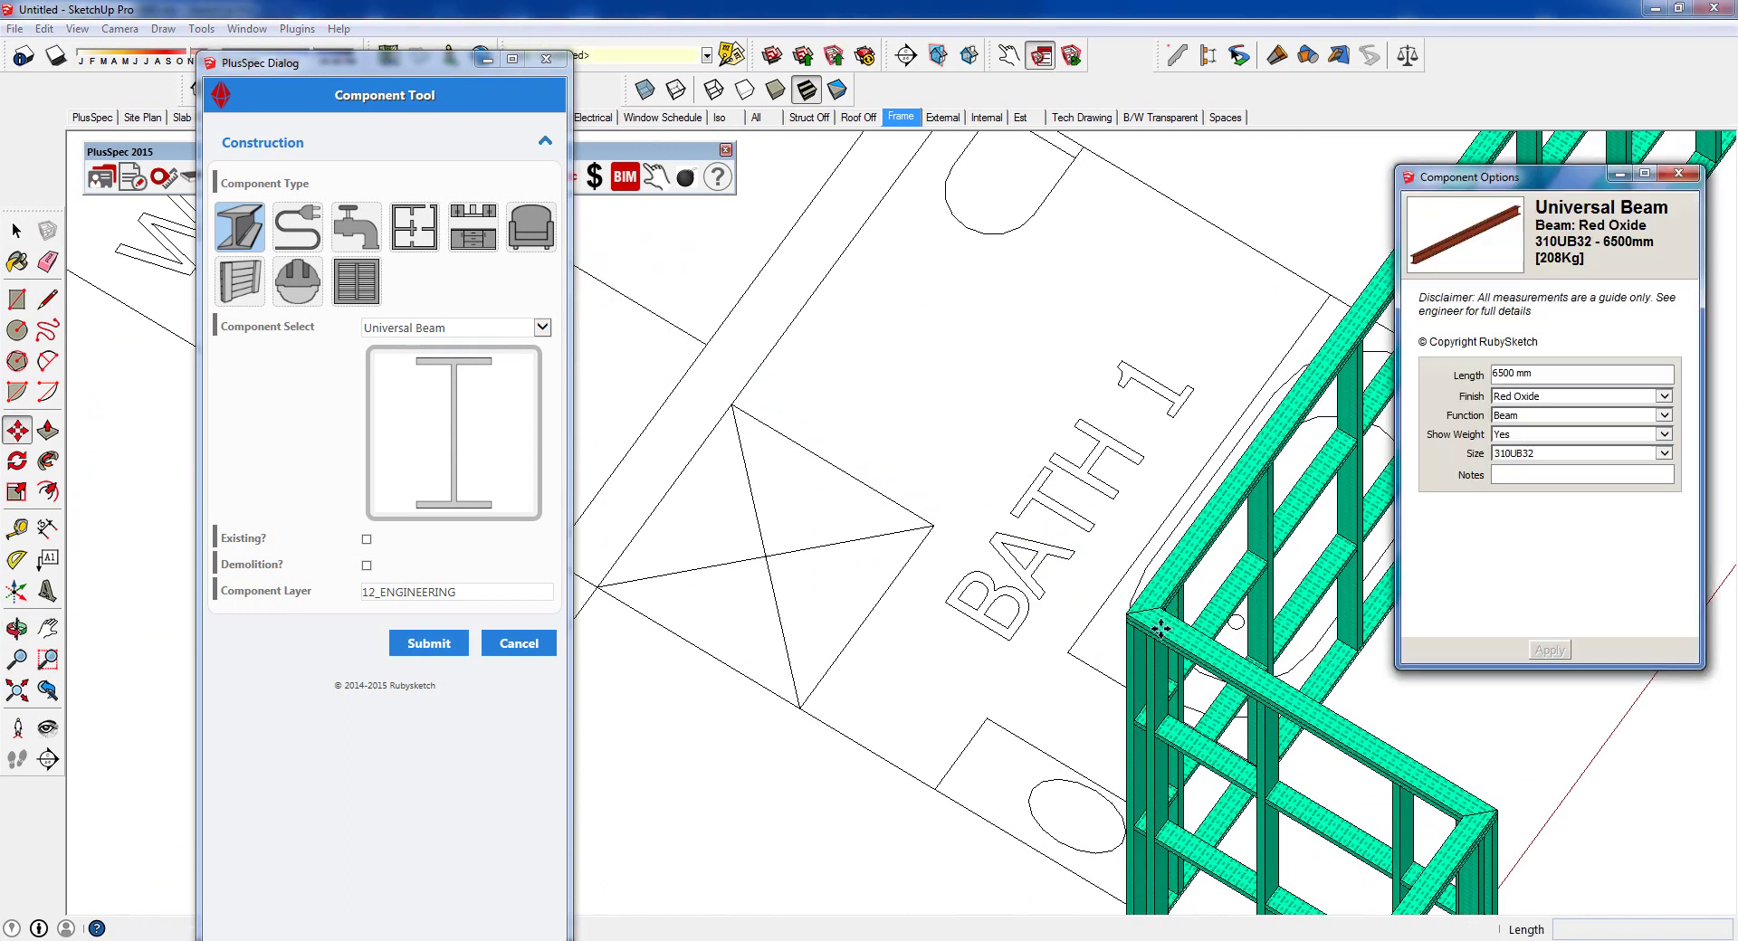
# - Switch to the All scene and move the PlusSpec dialog to the left edge
pyautogui.click(760, 117)
pyautogui.scroll(5, 973, 671)
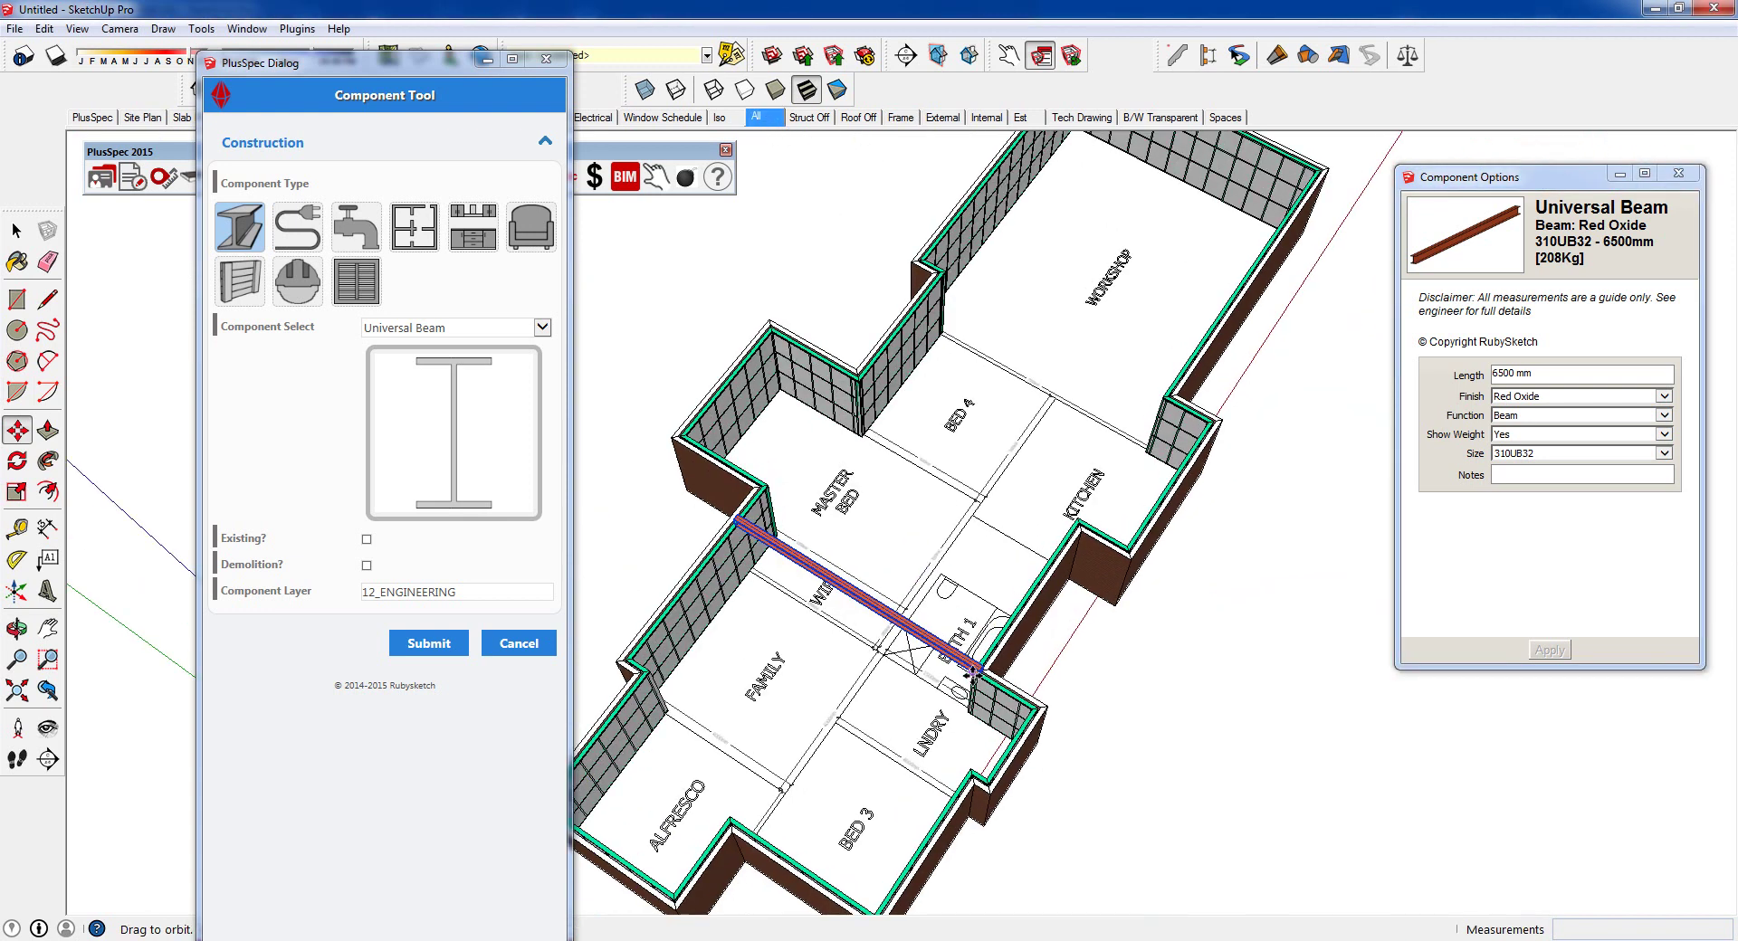
pyautogui.scroll(5, 973, 671)
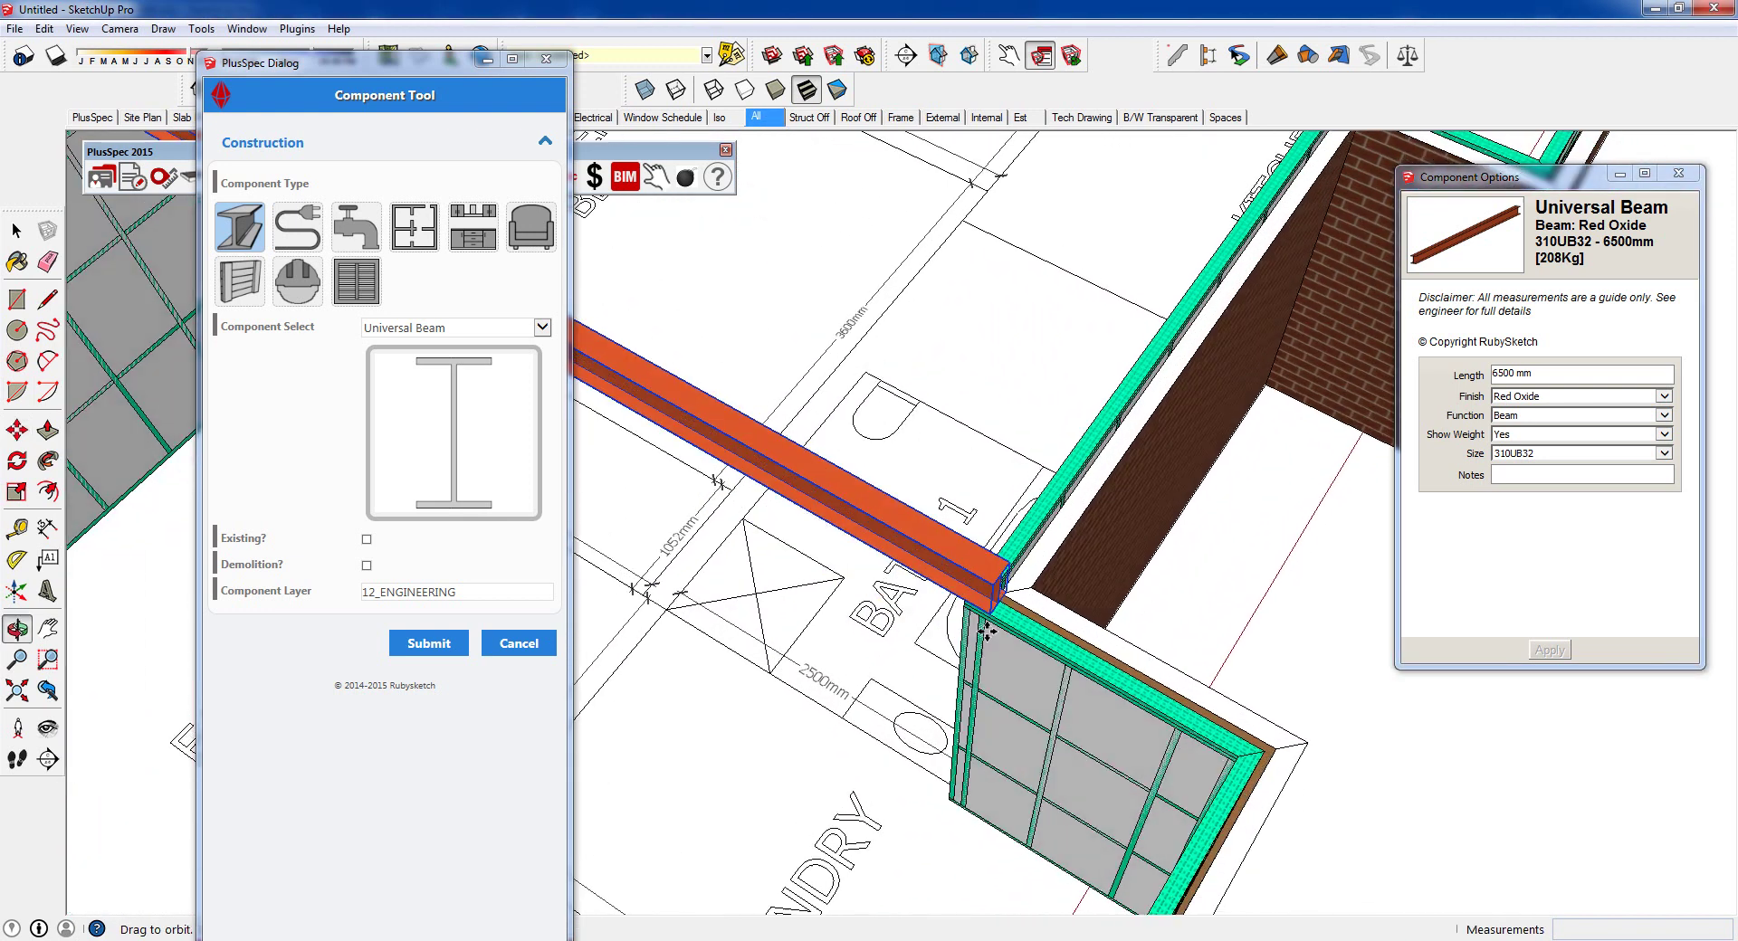
pyautogui.moveTo(407, 61); pyautogui.dragTo(210, 62)
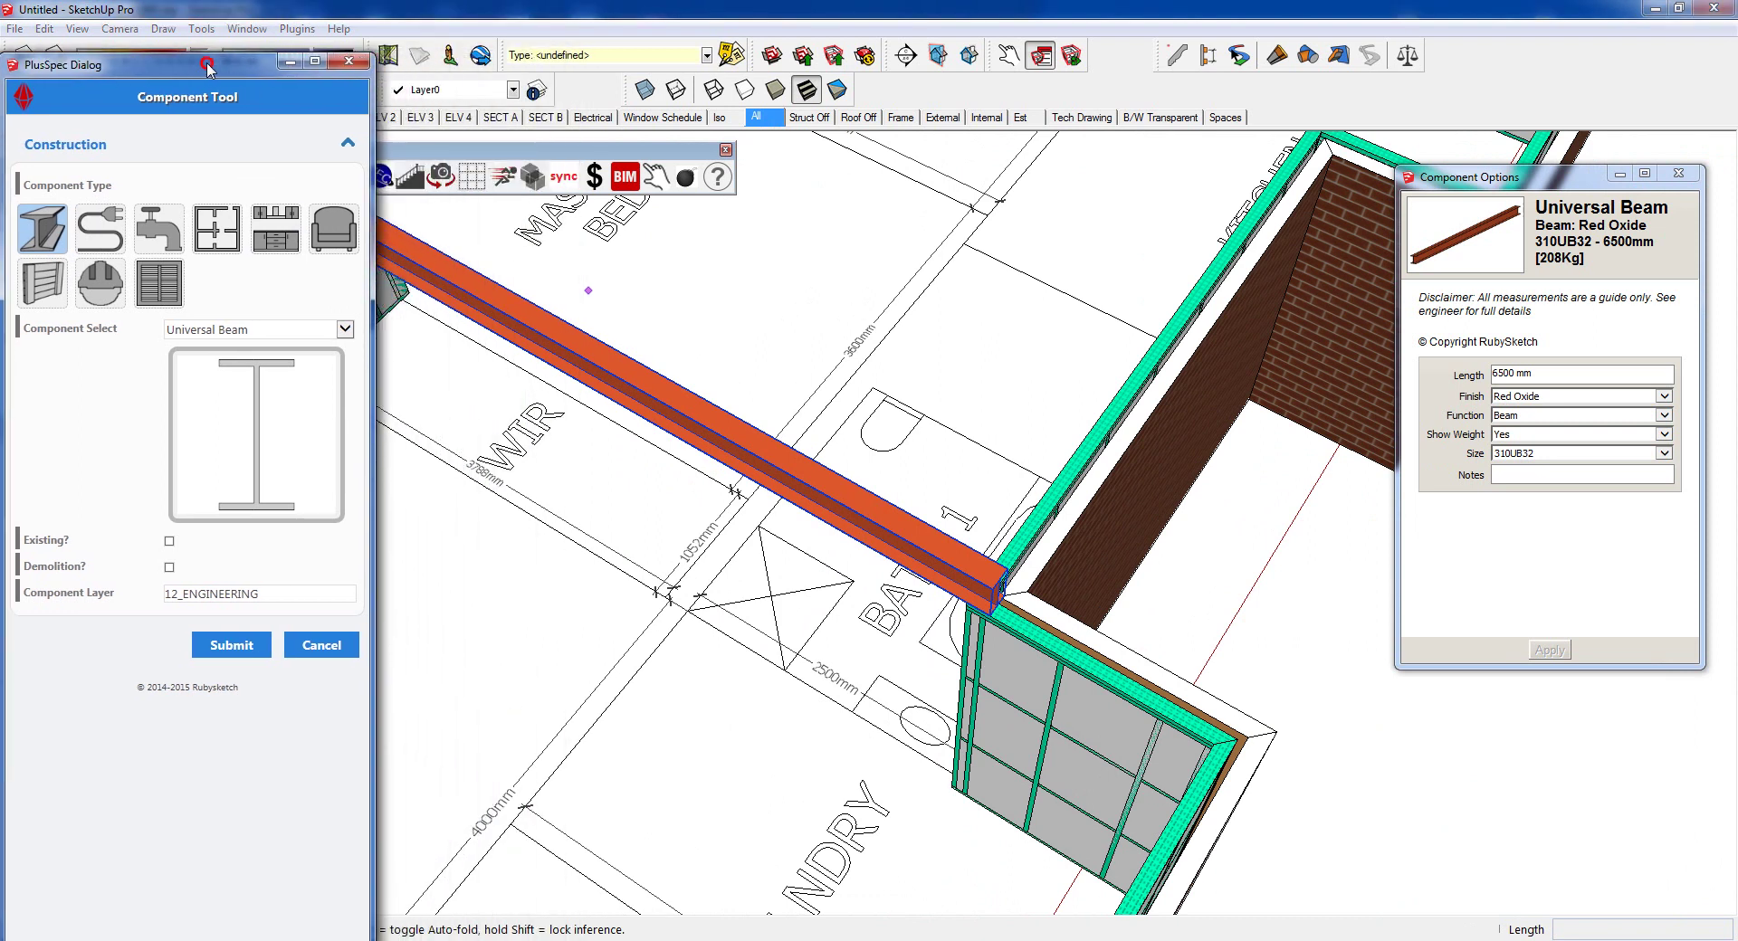
pyautogui.scroll(-6, 842, 514)
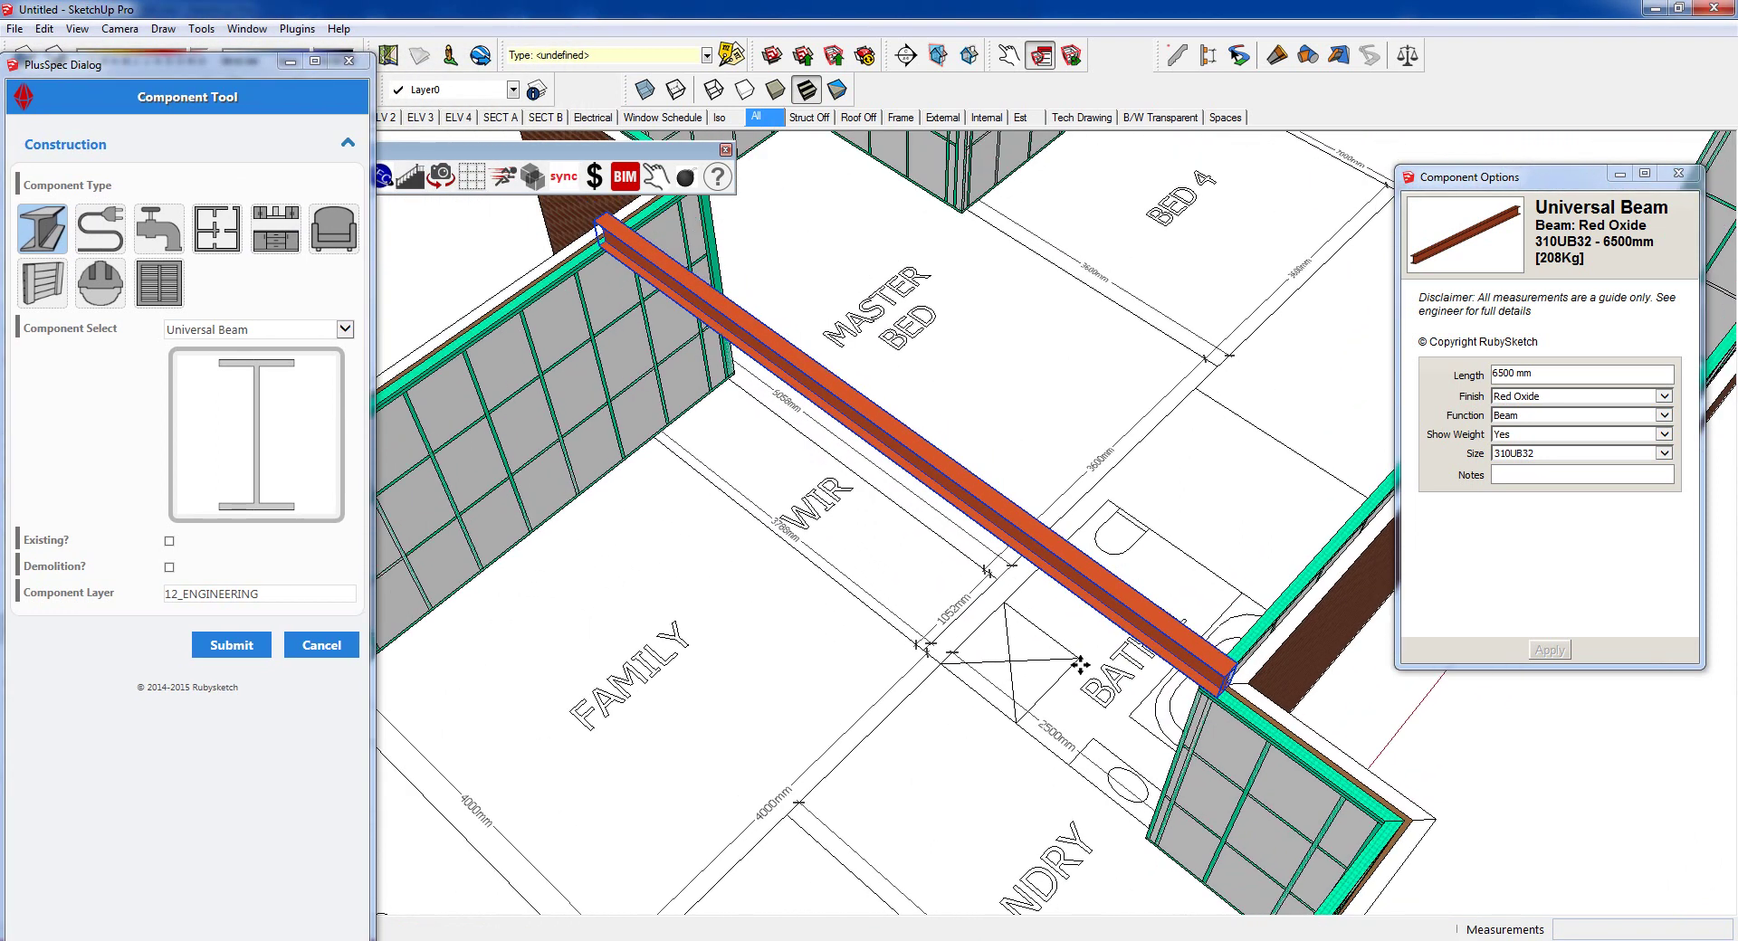
# - Set the beam length to 2000 mm
pyautogui.click(1482, 369)
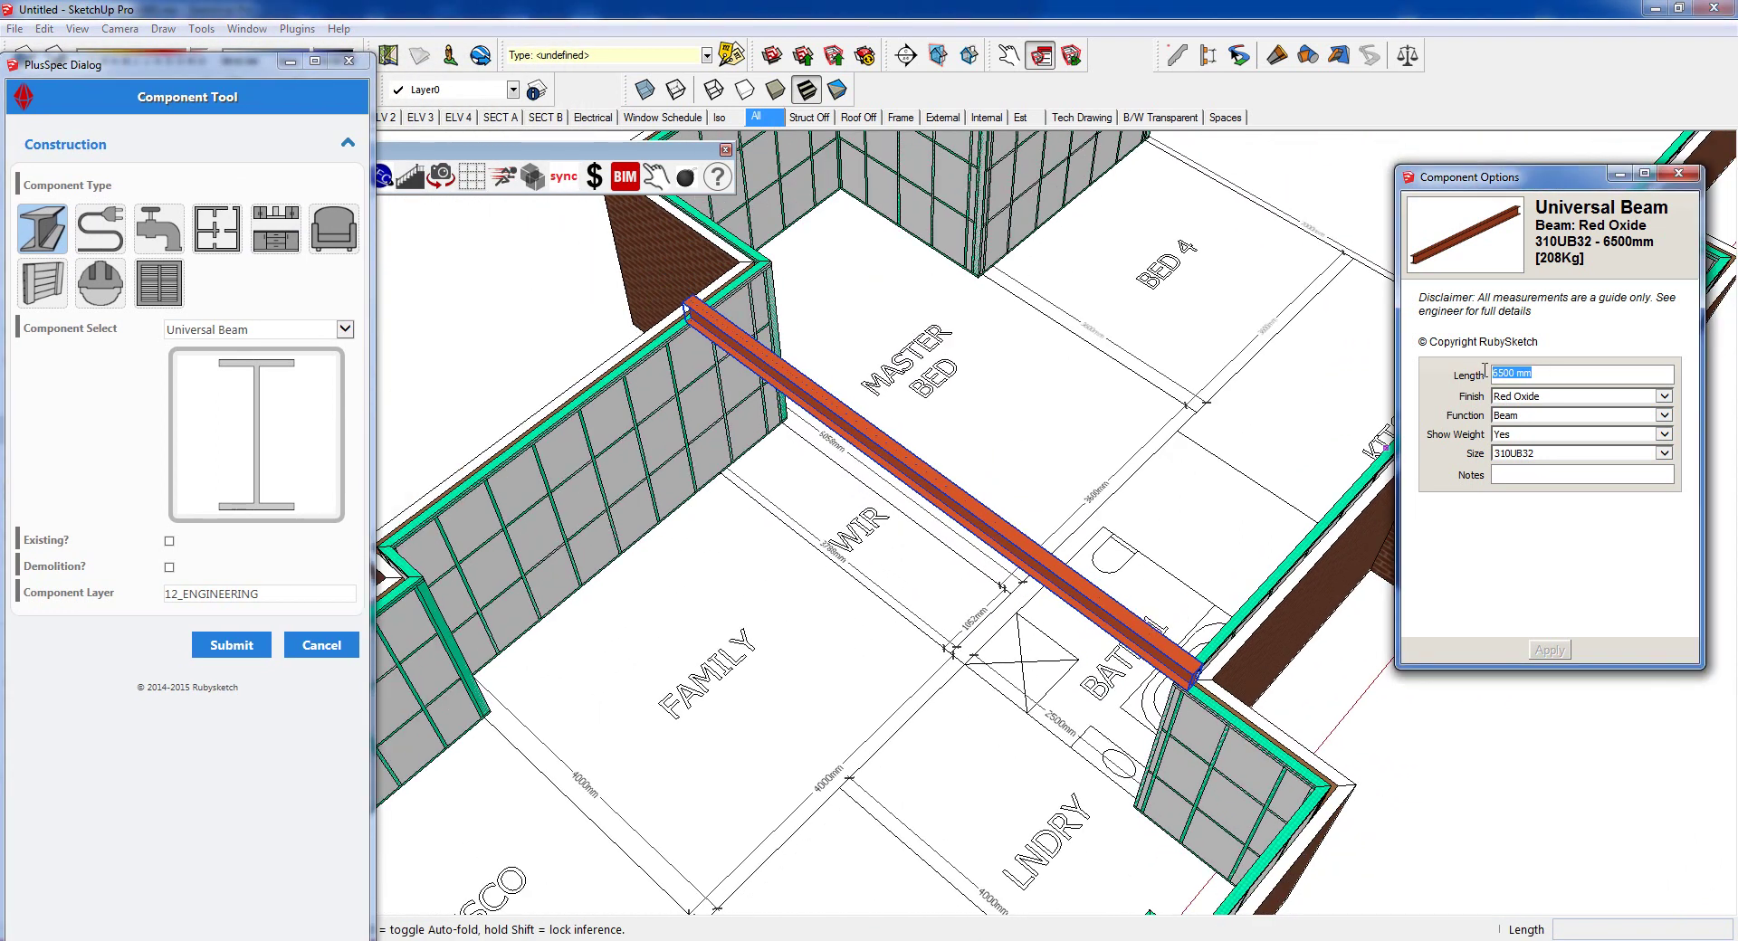
pyautogui.write('2000')
pyautogui.click(1548, 650)
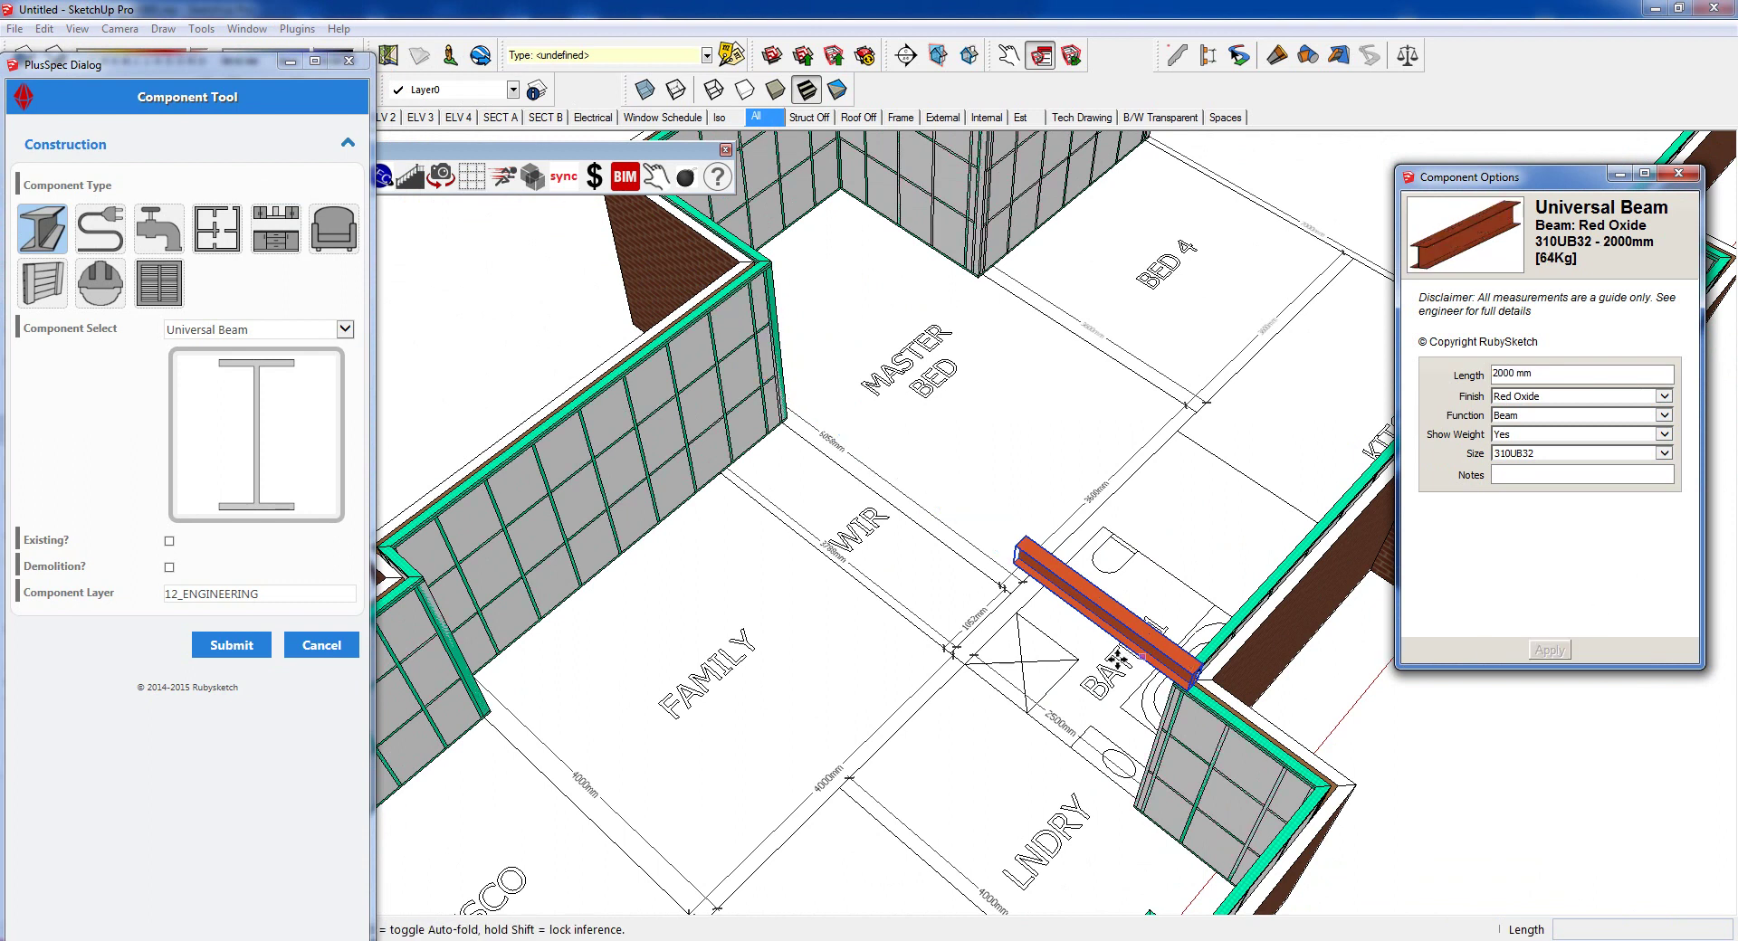
pyautogui.moveTo(1390, 651); pyautogui.dragTo(1461, 448, button='middle')
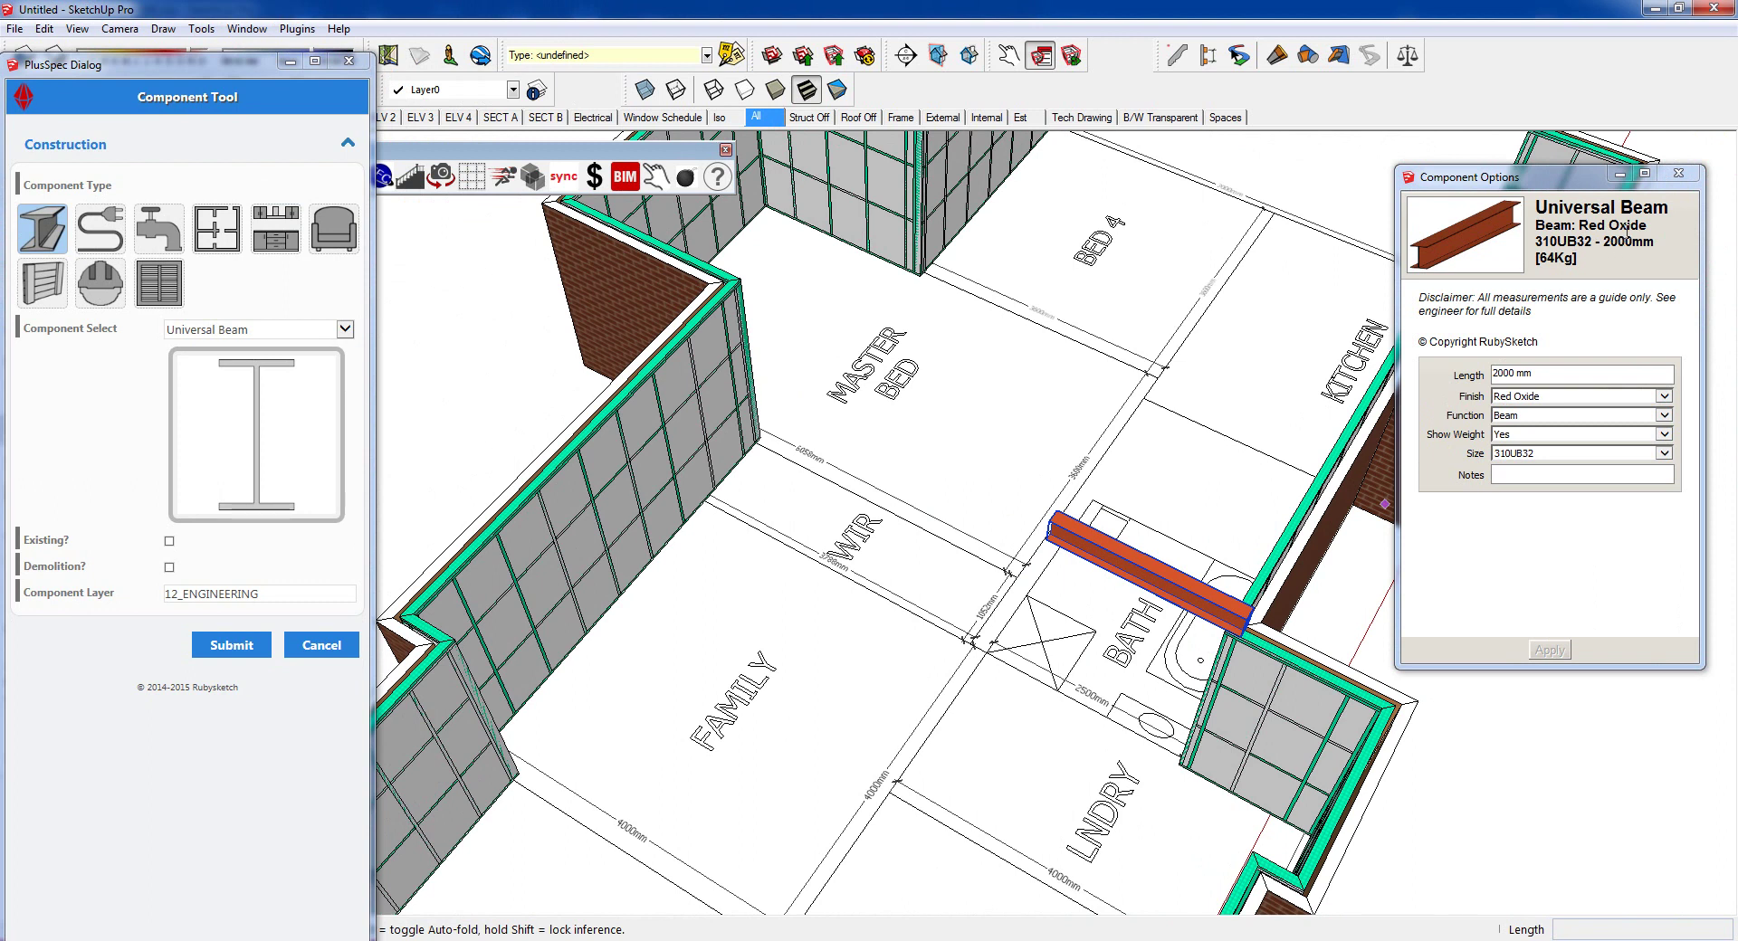
# - Change the beam size to 530UB82, keeping the Red Oxide finish
pyautogui.click(1664, 396)
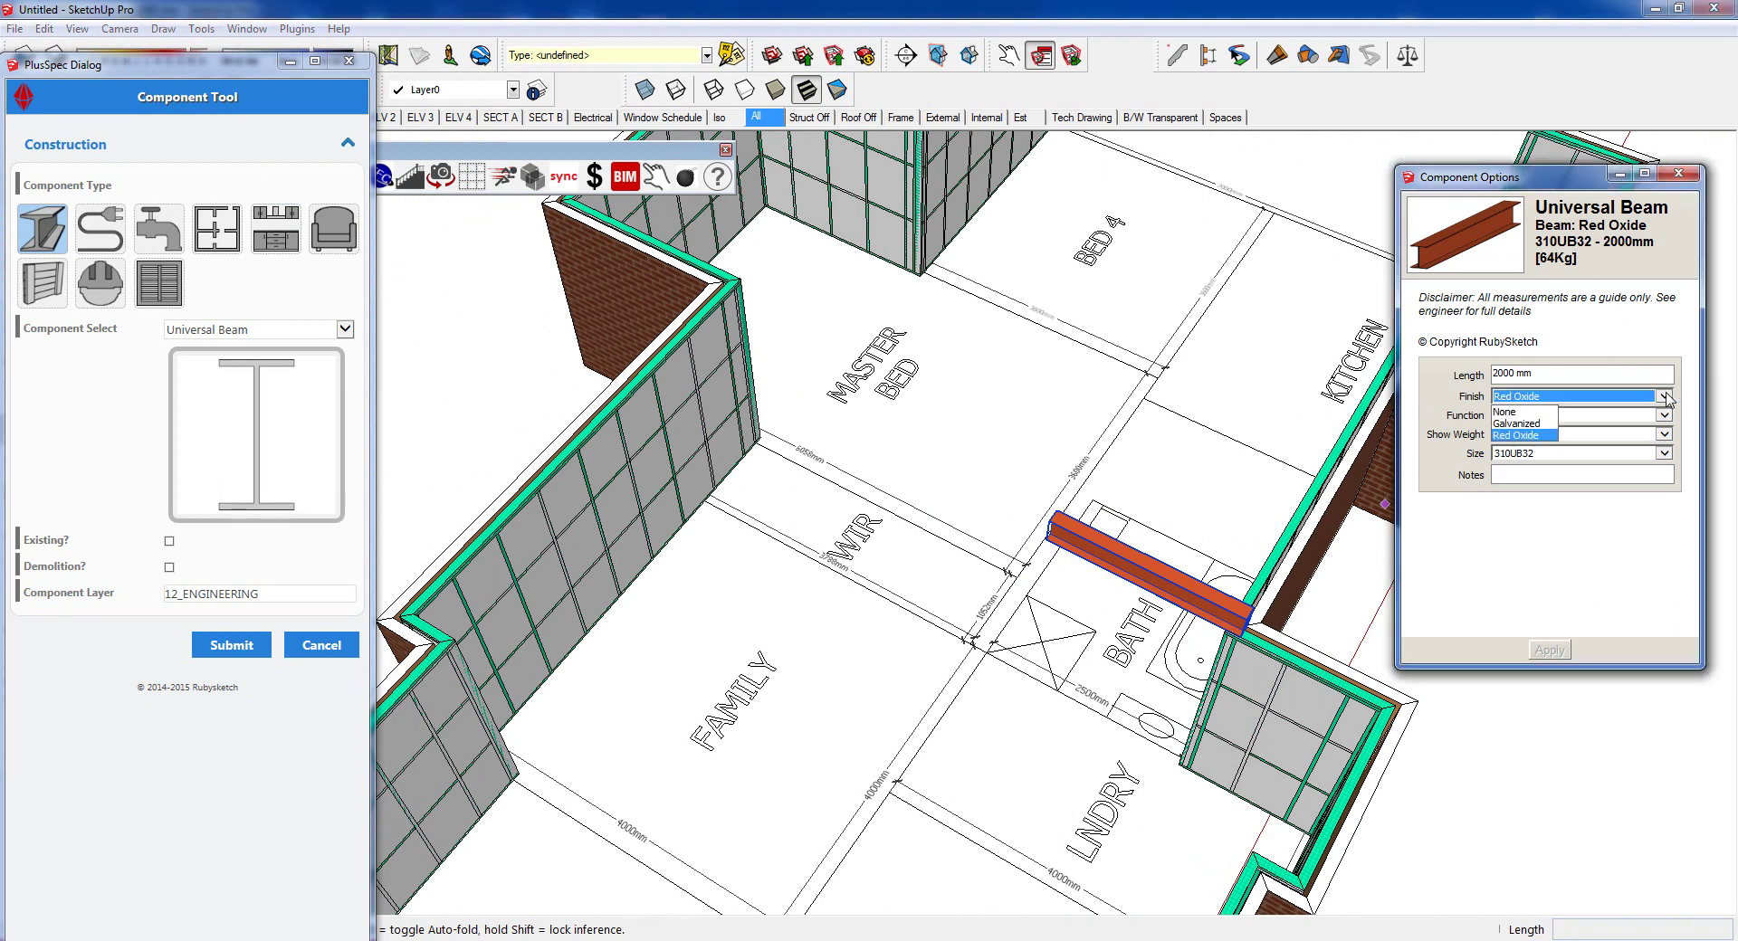
pyautogui.click(1664, 396)
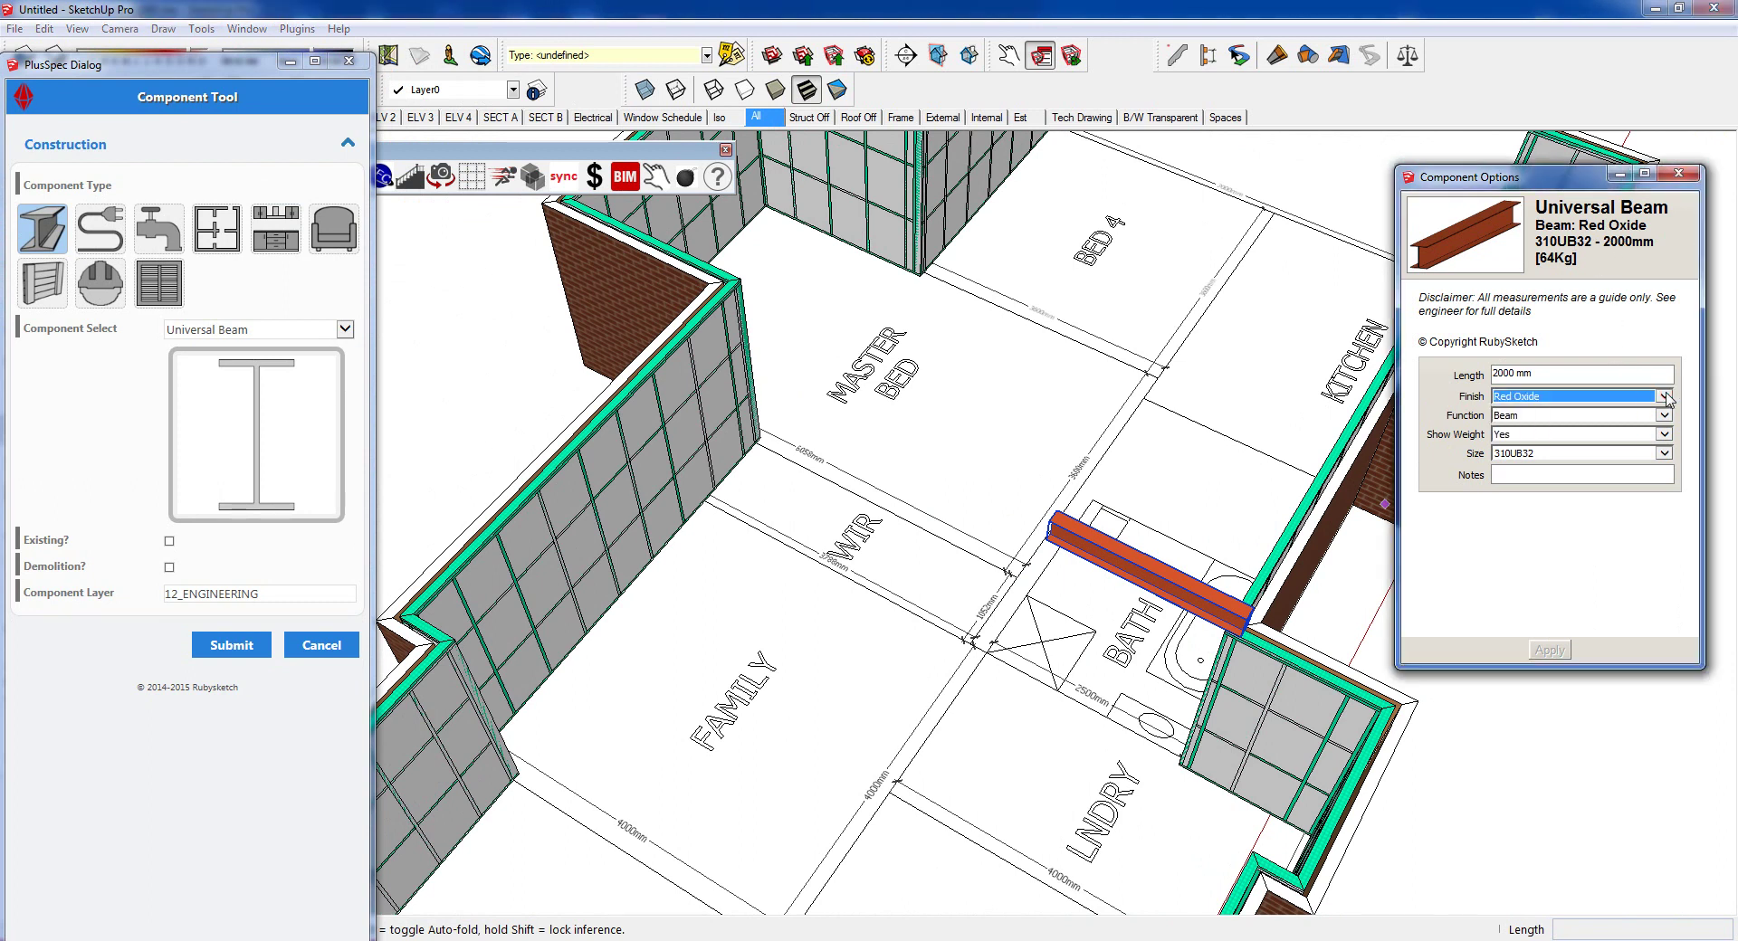
pyautogui.click(1664, 454)
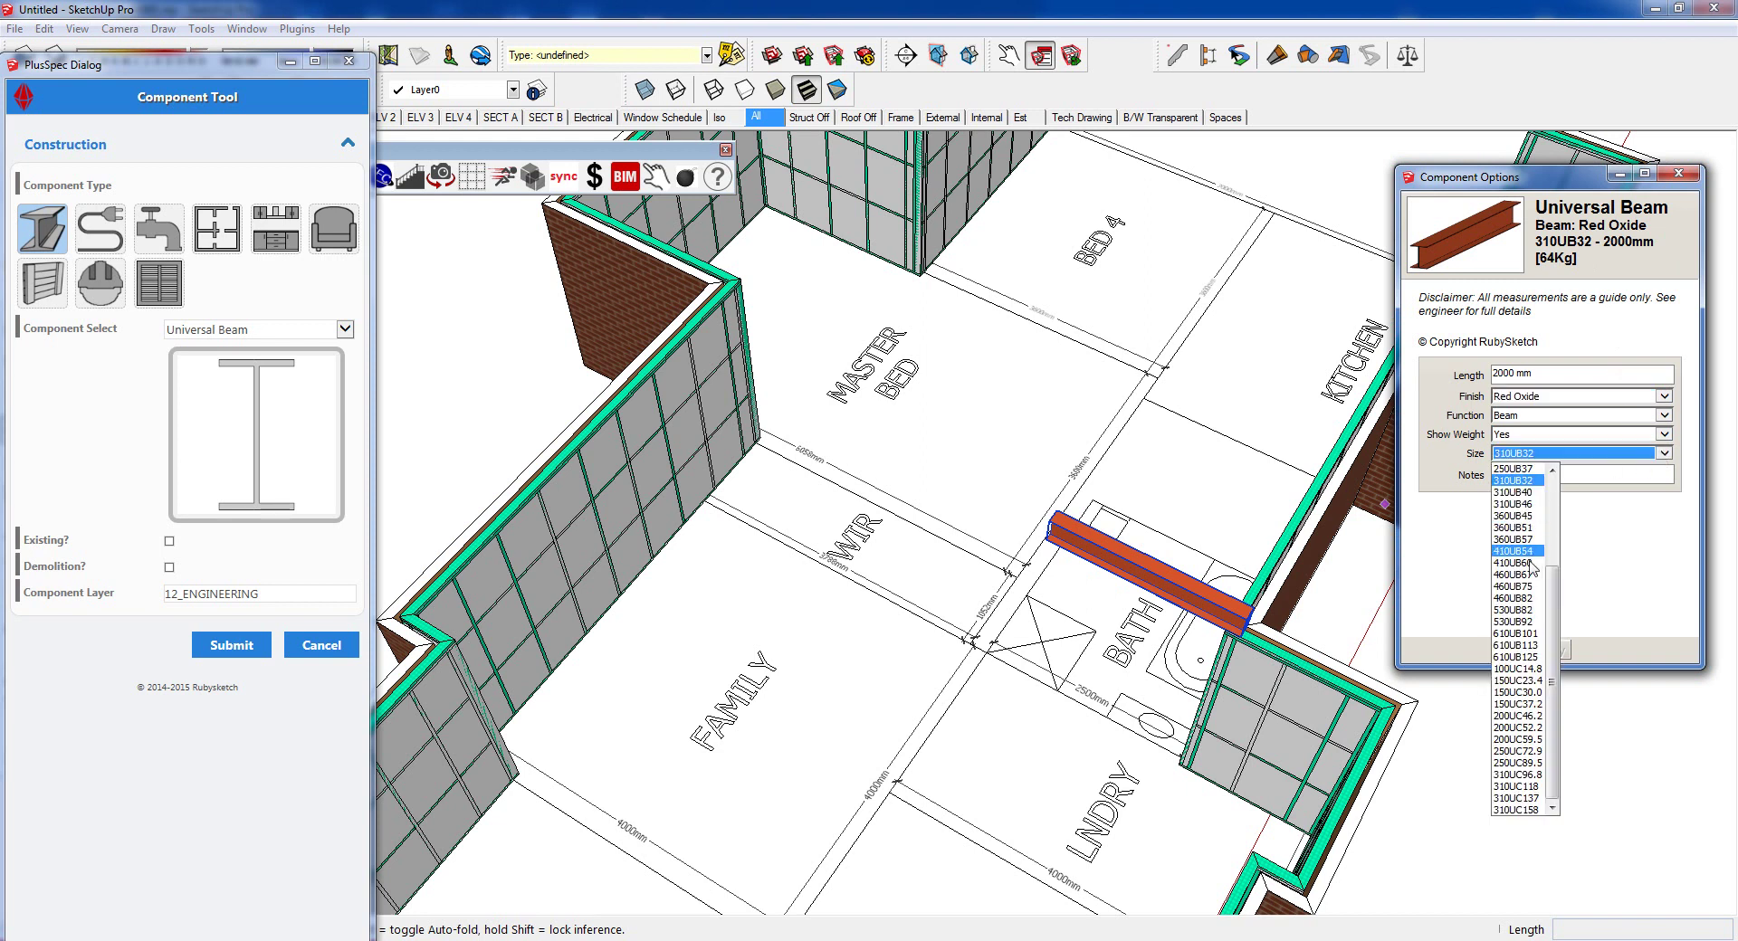
pyautogui.click(1515, 610)
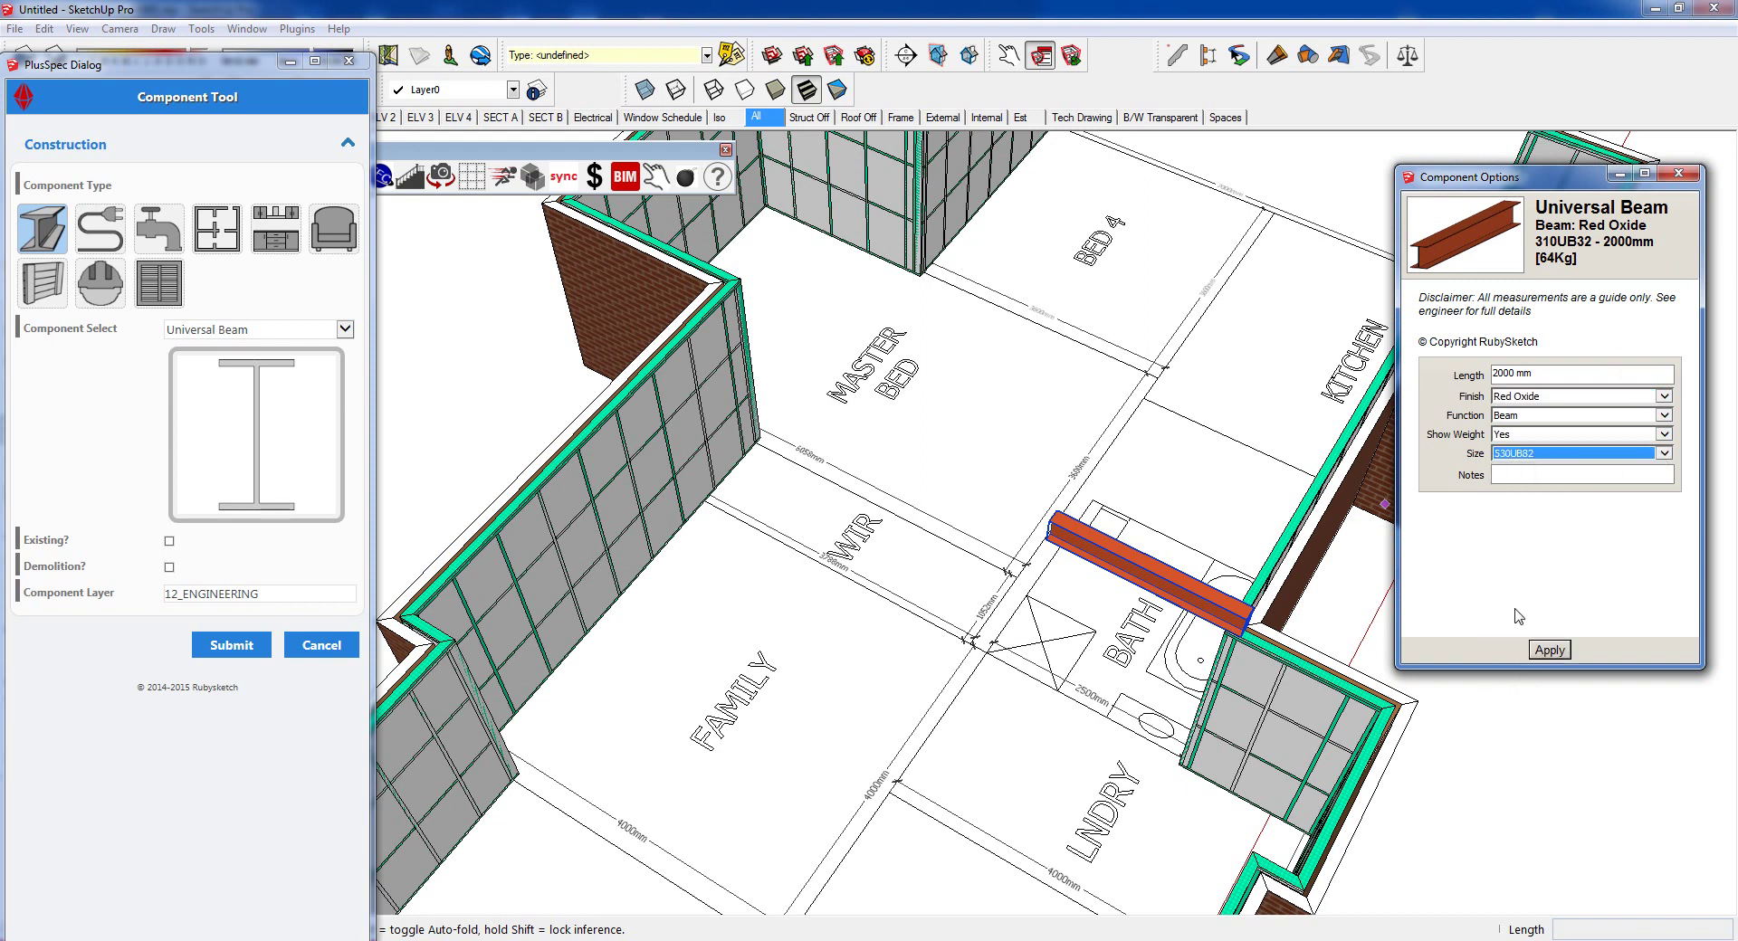
pyautogui.click(1549, 650)
pyautogui.moveTo(1331, 543); pyautogui.dragTo(1521, 271, button='middle')
pyautogui.moveTo(1176, 479); pyautogui.dragTo(1099, 513, button='middle')
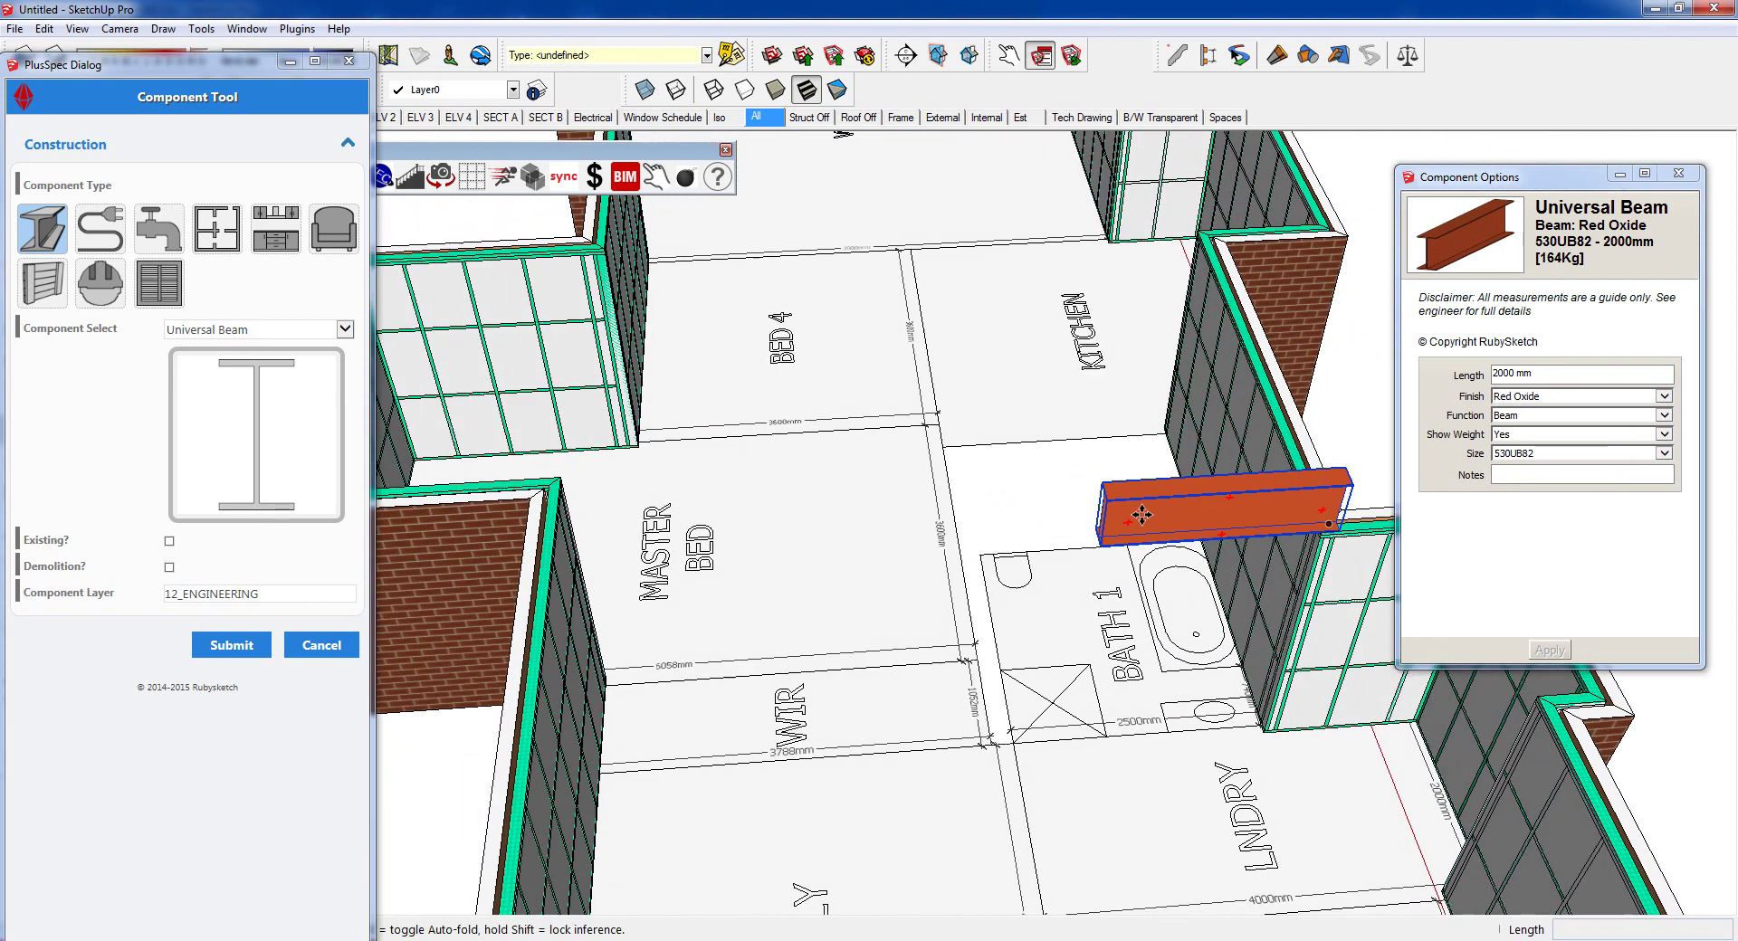
# - Scale the beam to span wall to wall, about 6559 mm
pyautogui.press('s')
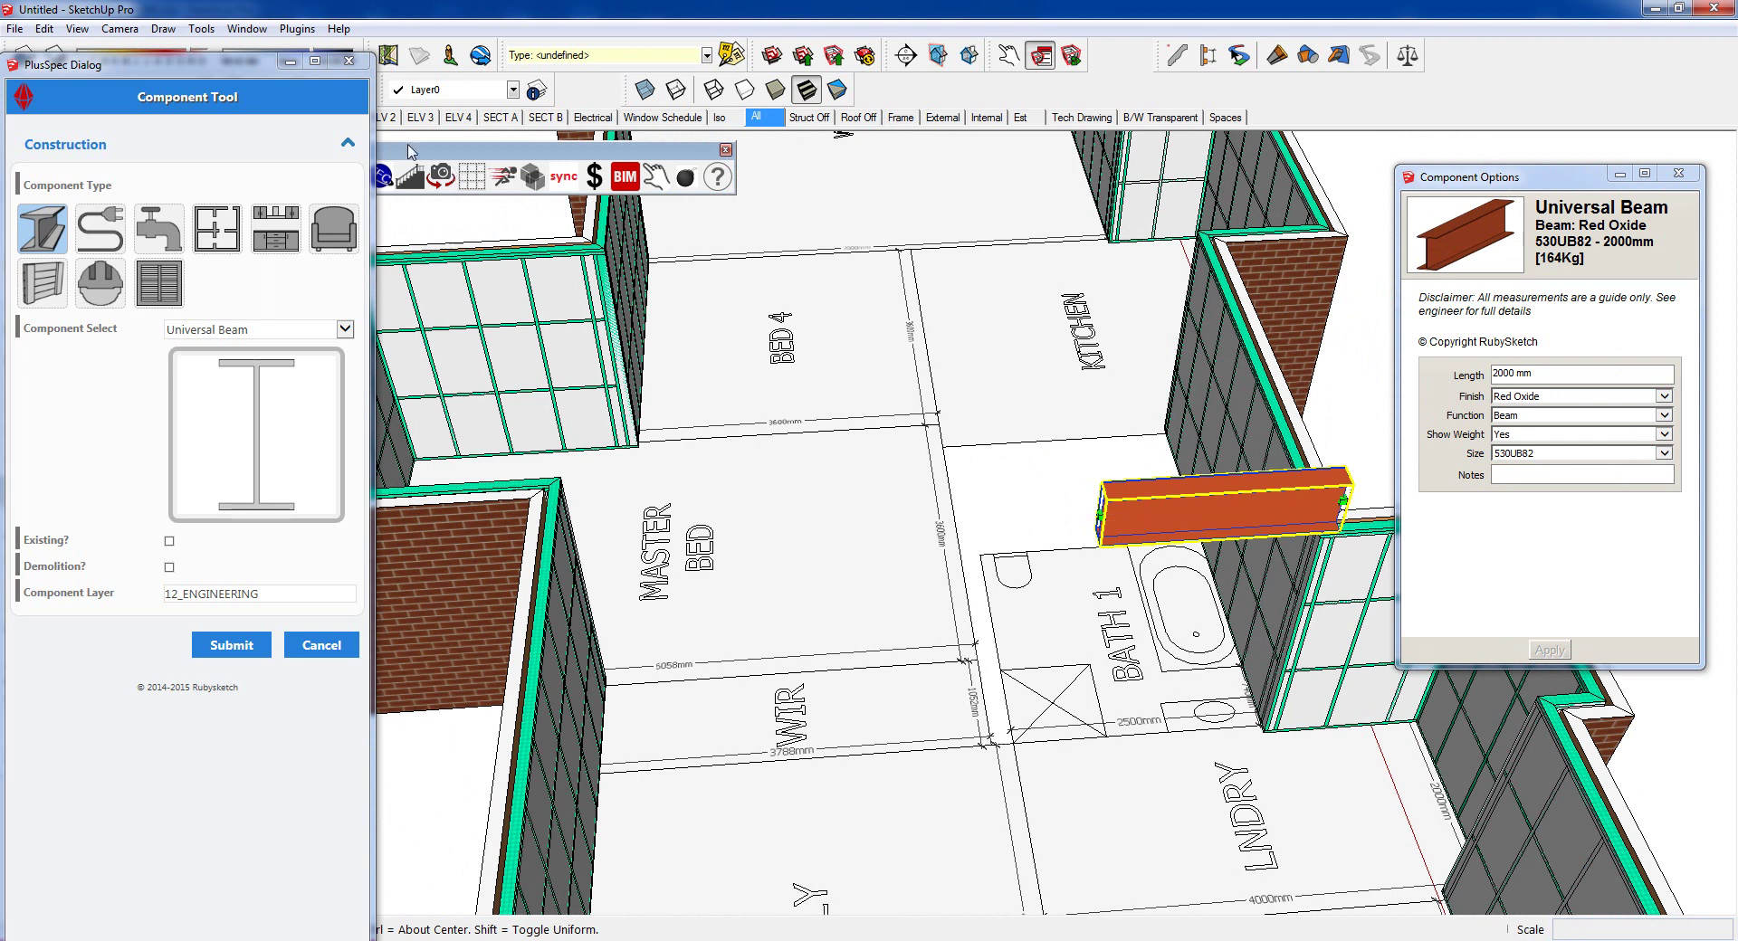
pyautogui.moveTo(222, 64)
pyautogui.mouseDown()
pyautogui.moveTo(370, 187)
pyautogui.moveTo(388, 83)
pyautogui.moveTo(208, 87)
pyautogui.mouseUp()
pyautogui.moveTo(1101, 518); pyautogui.dragTo(533, 550)
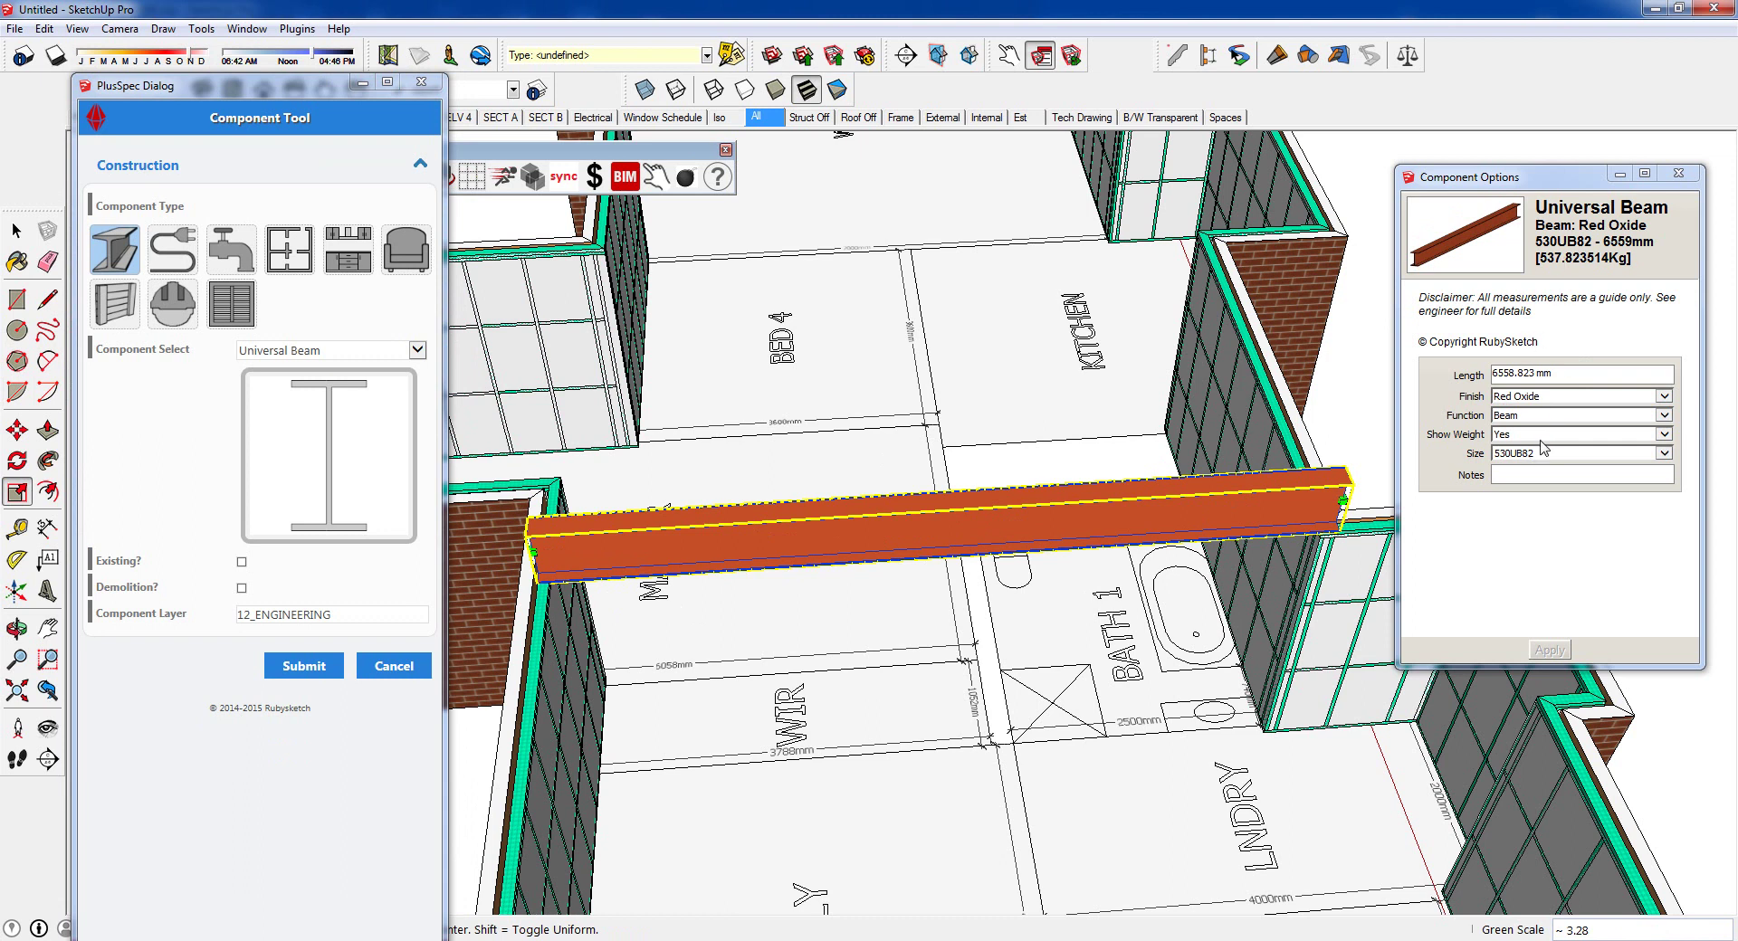
# - Add the note 'over room' to the beam
pyautogui.click(1514, 473)
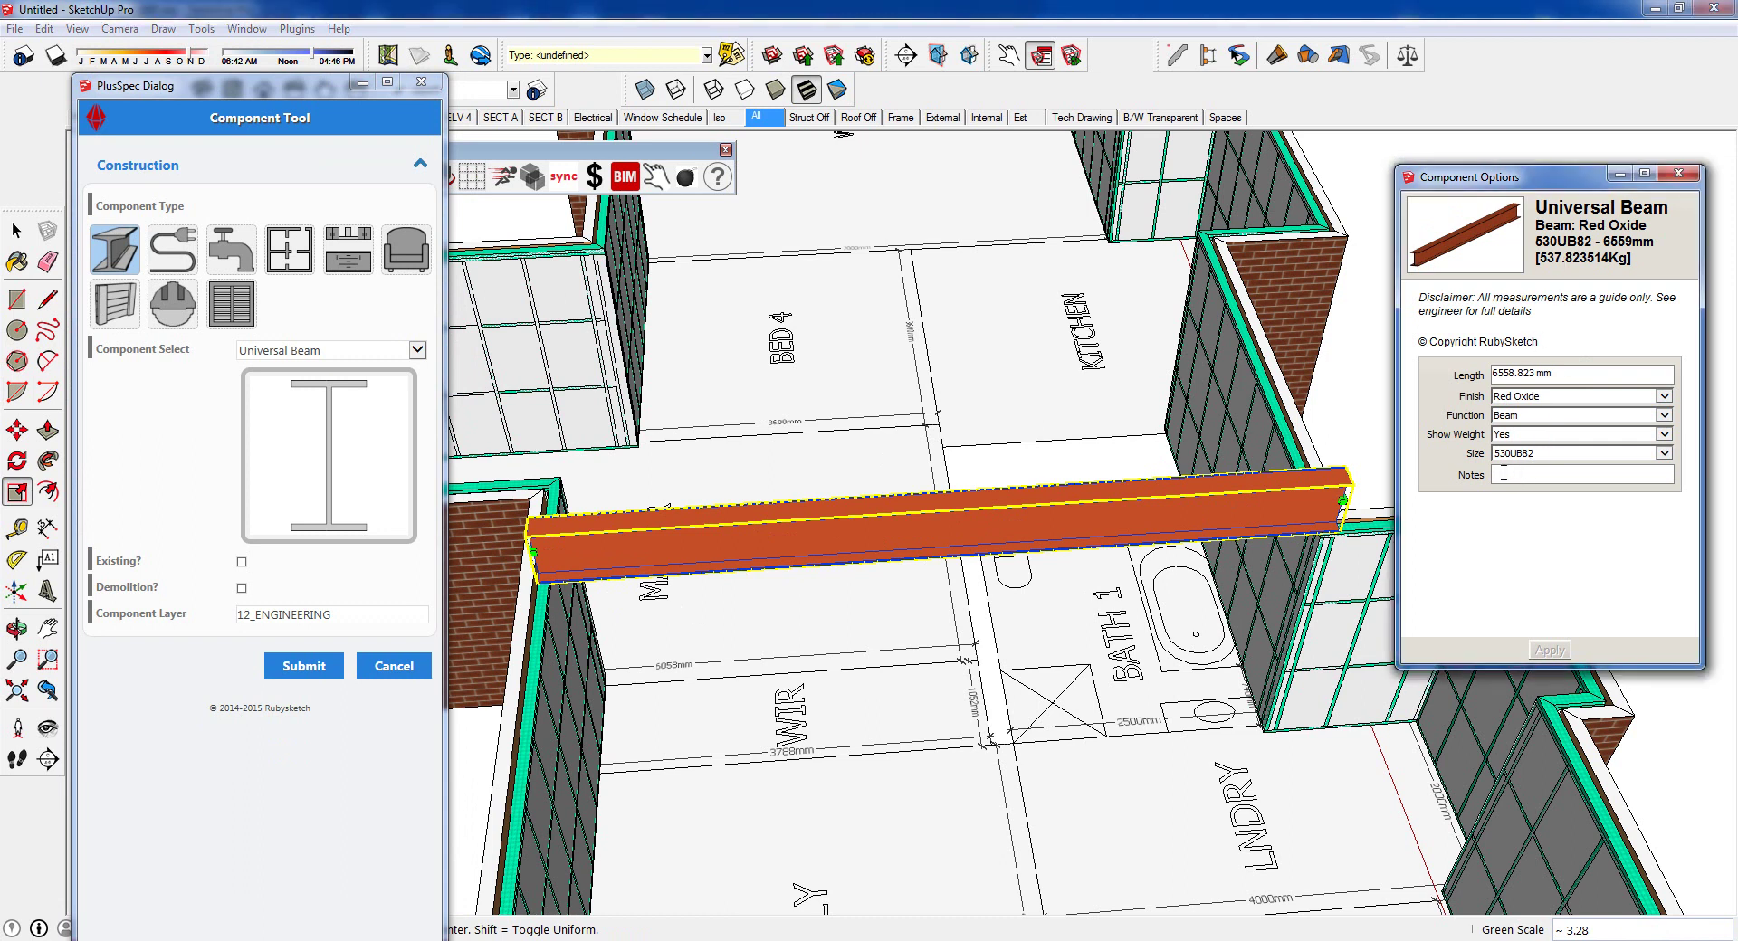
pyautogui.write('over room')
pyautogui.click(1550, 650)
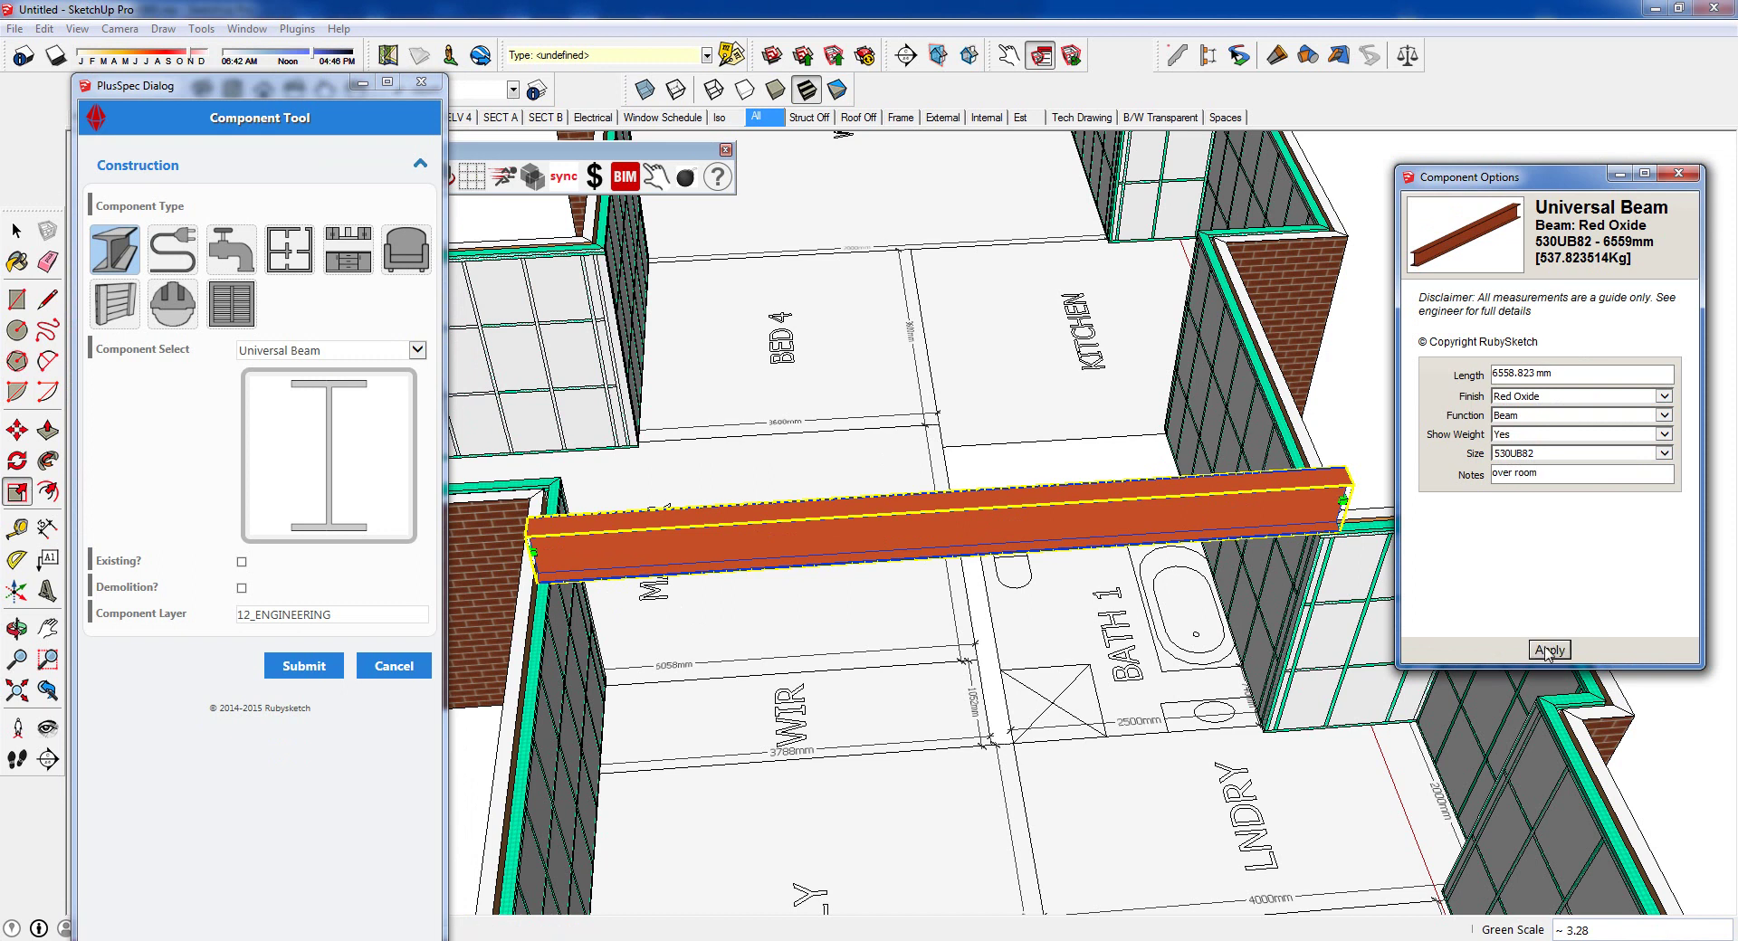
pyautogui.scroll(-3, 1097, 547)
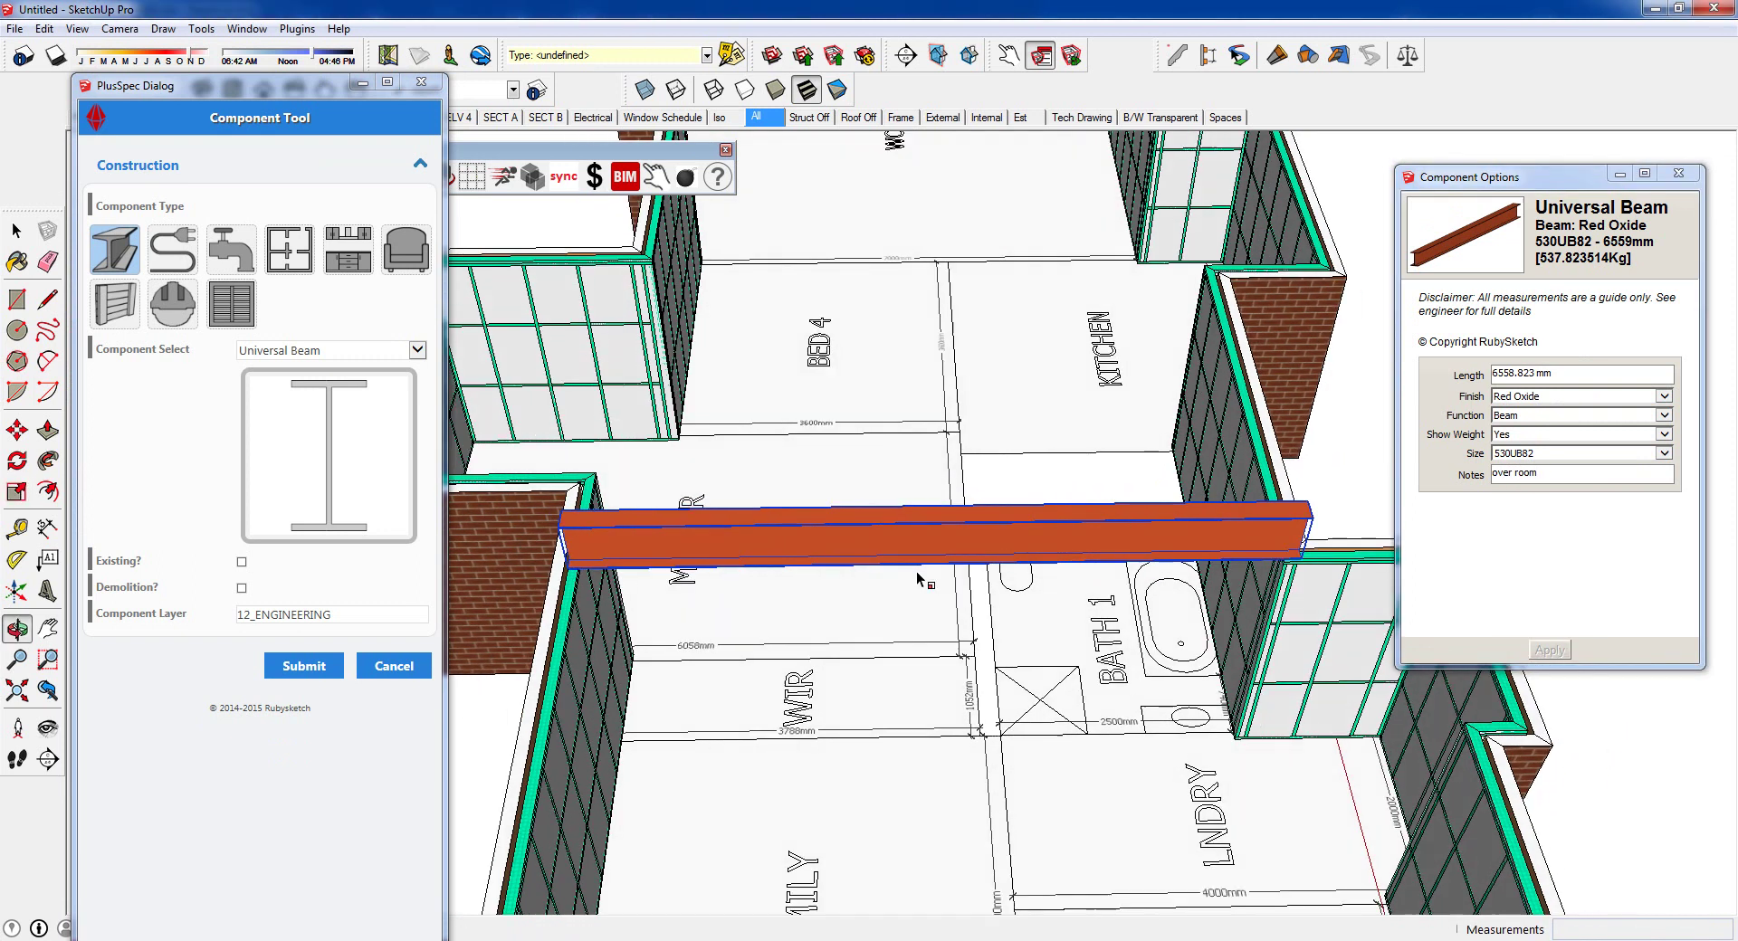
# - Choose the HPM 1200mm Sweep Fan electrical component and switch to the Struct Off scene
pyautogui.moveTo(1097, 548); pyautogui.dragTo(705, 584, button='middle')
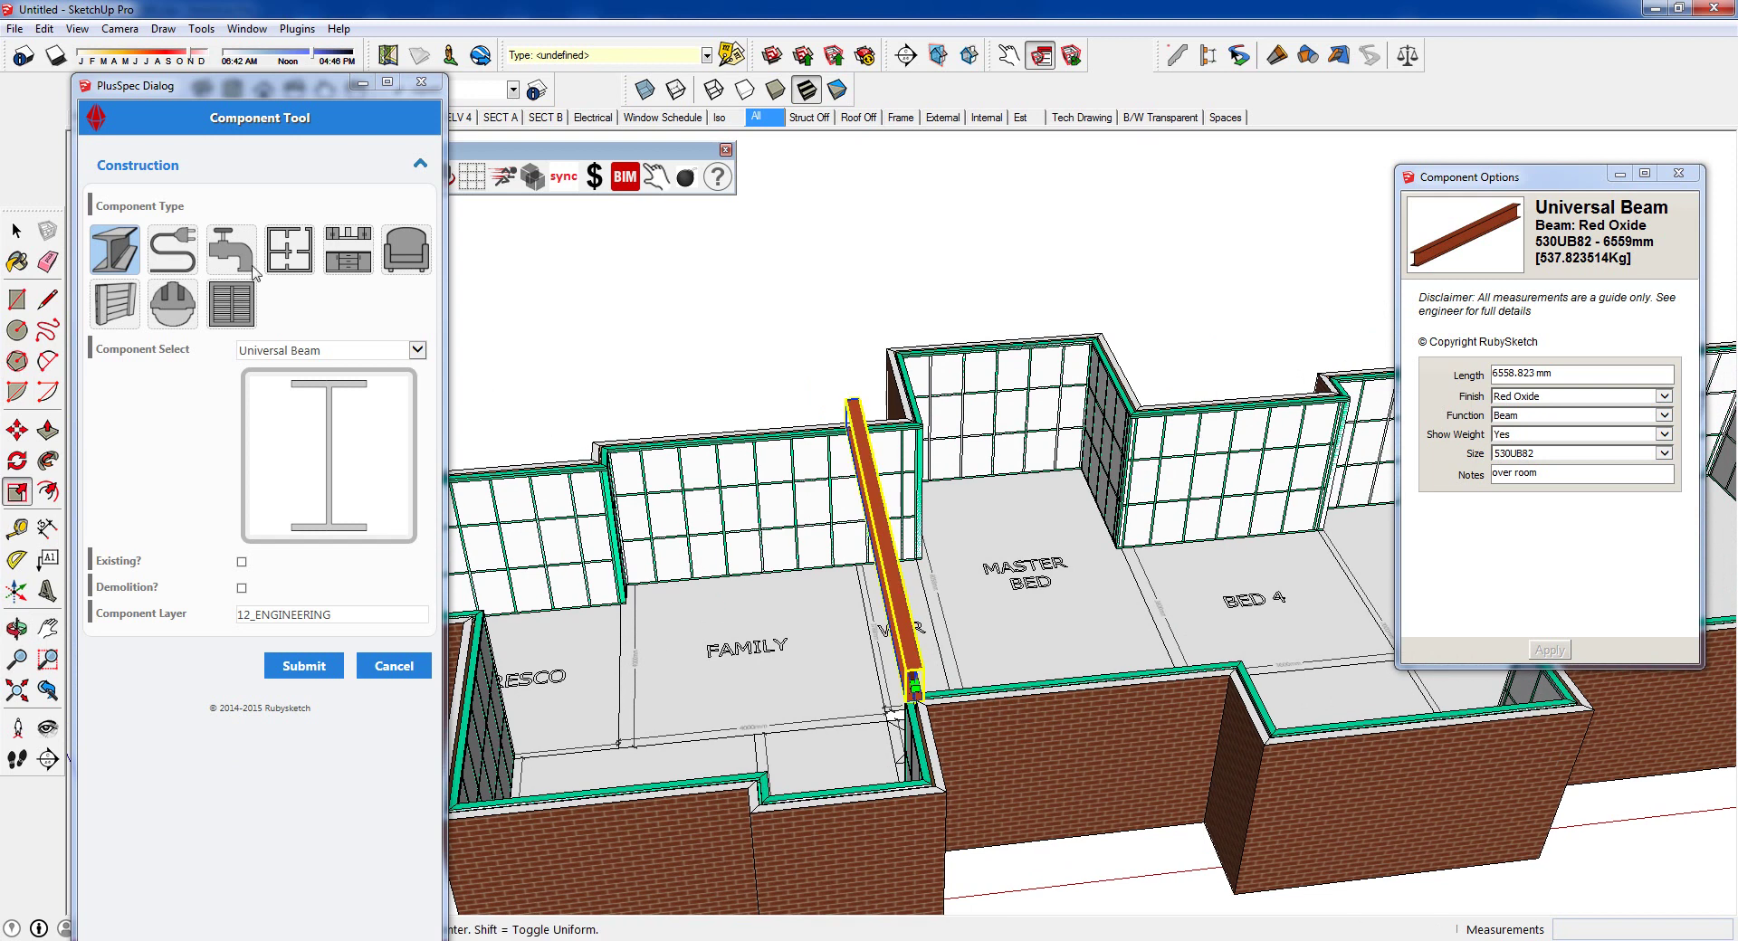
pyautogui.click(179, 260)
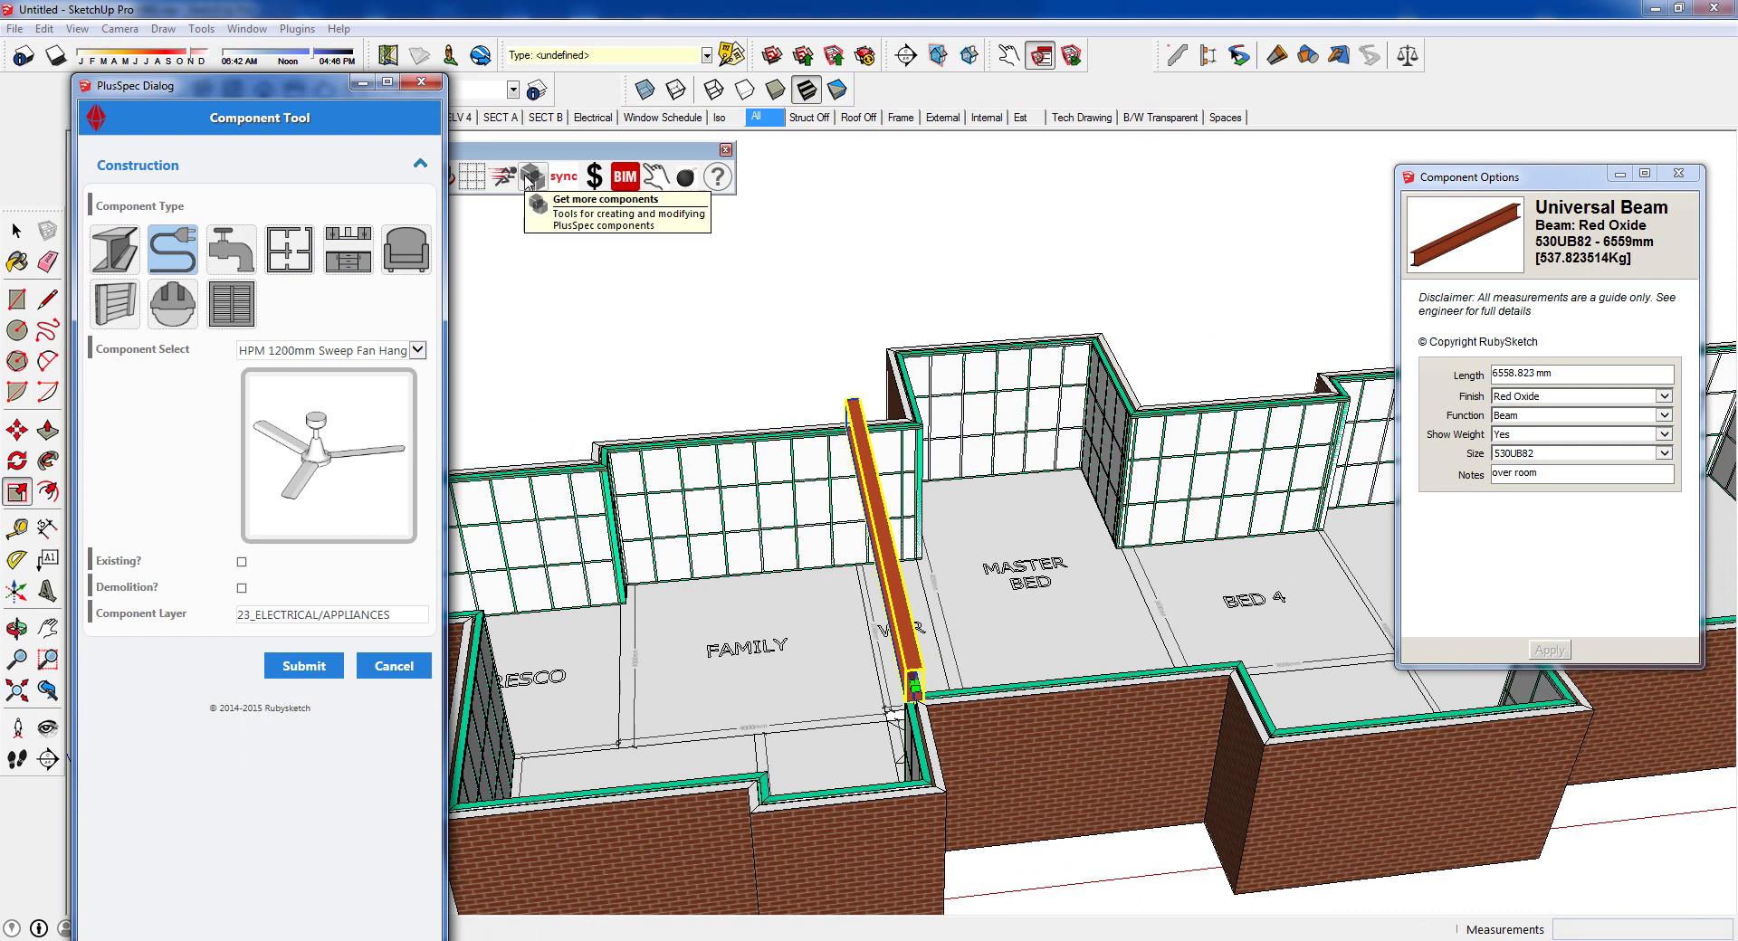
pyautogui.moveTo(328, 88); pyautogui.dragTo(299, 222)
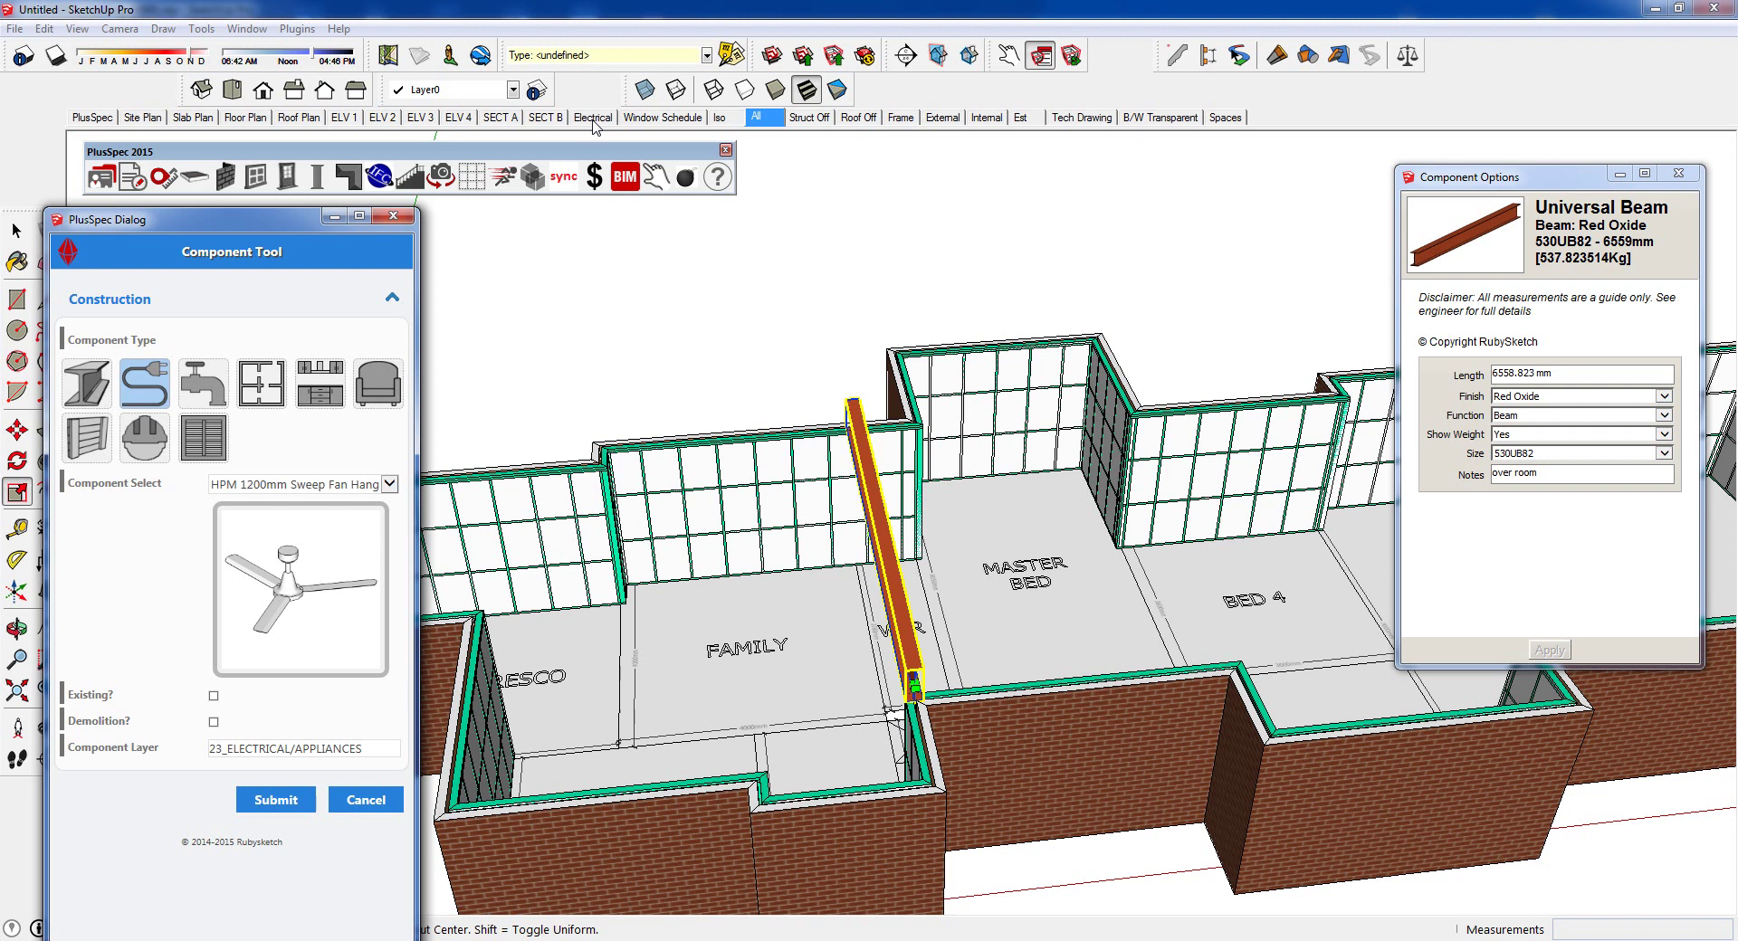
pyautogui.click(809, 117)
pyautogui.moveTo(788, 543); pyautogui.dragTo(824, 578, button='middle')
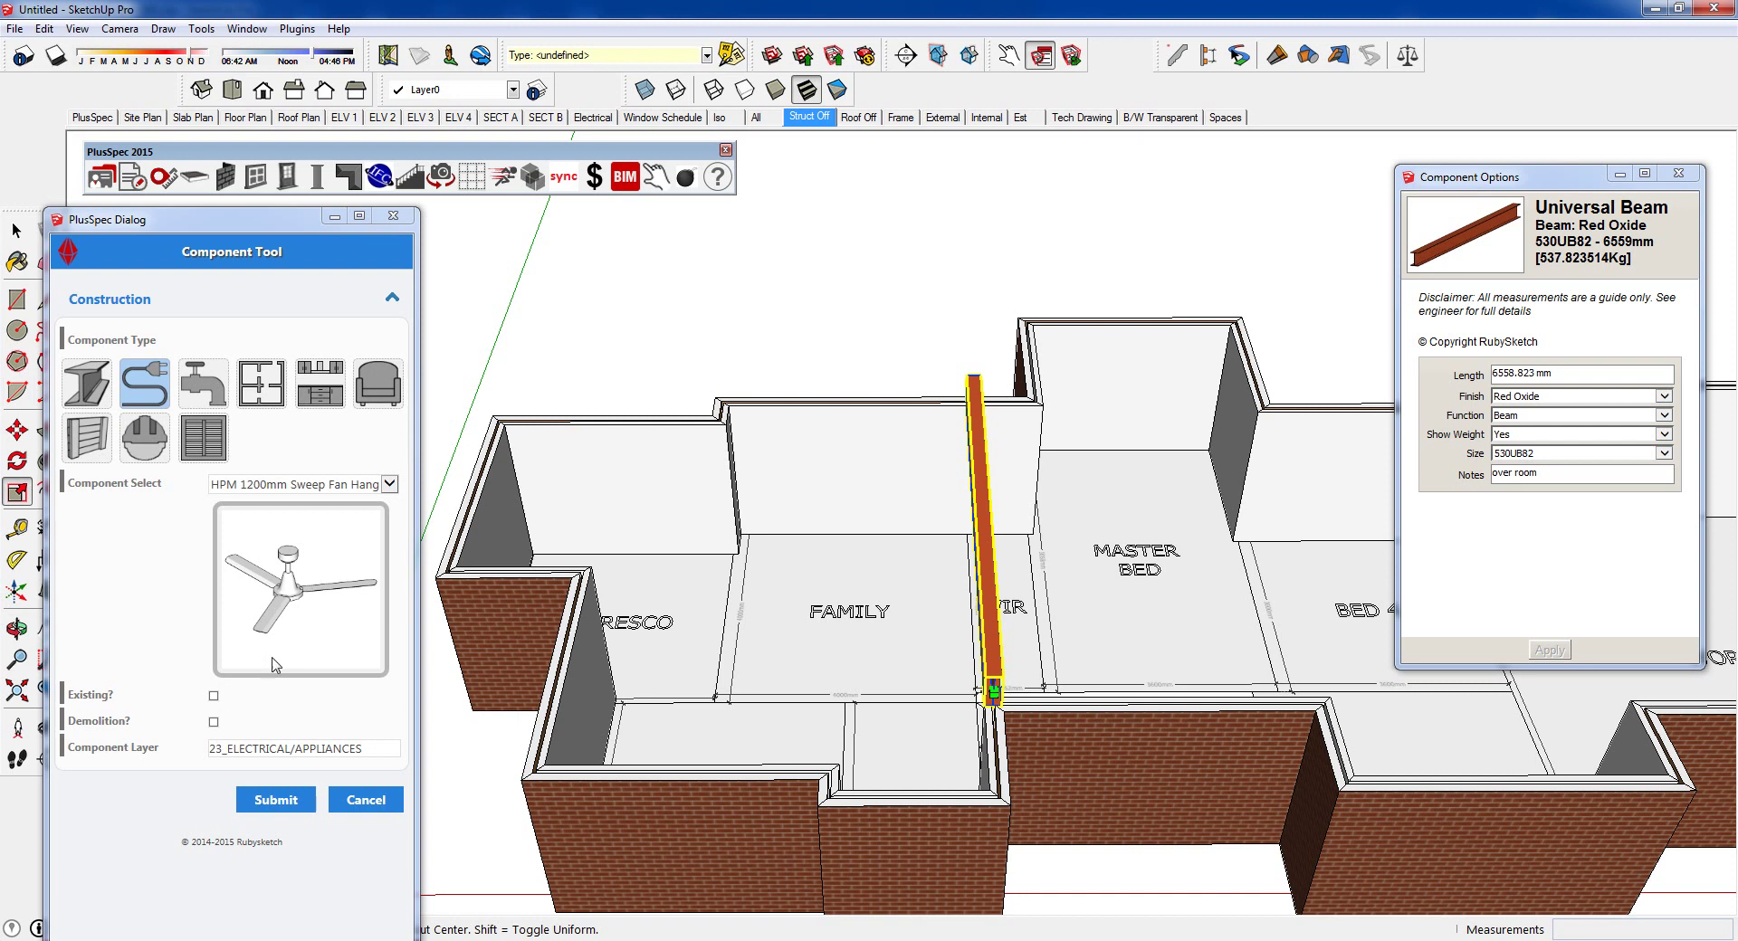
# - Place HPM sweep fans in the FAMILY, MASTER BED and KITCHEN rooms
pyautogui.click(275, 800)
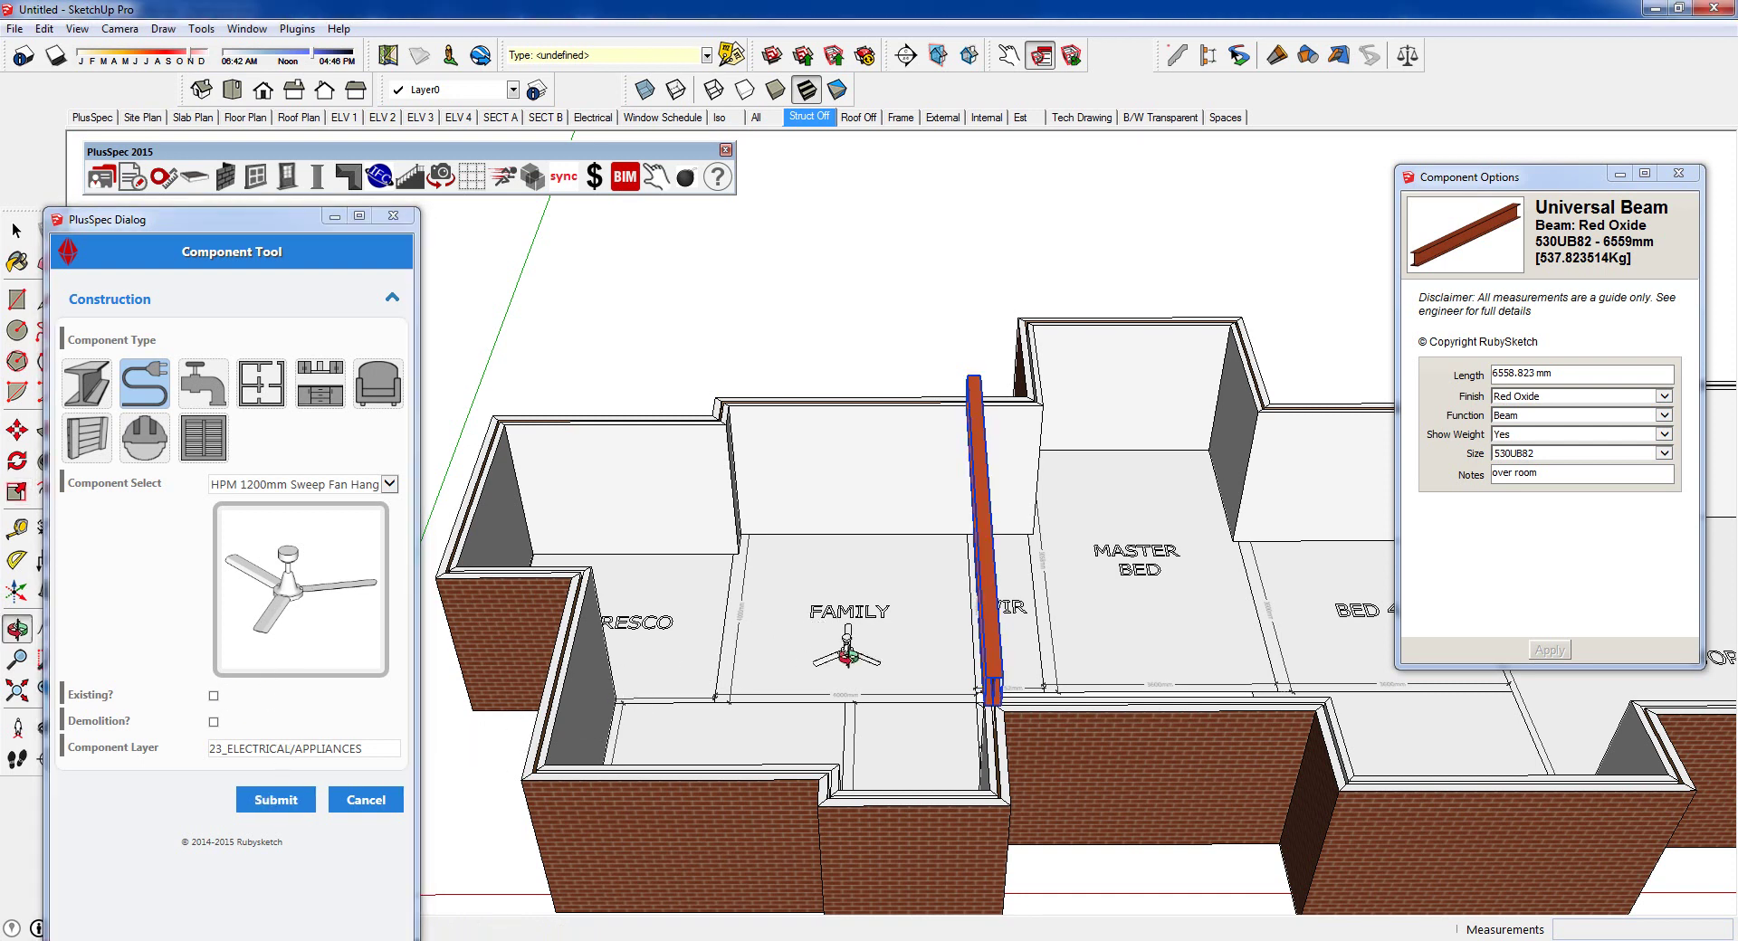
pyautogui.moveTo(826, 620); pyautogui.dragTo(905, 801, button='middle')
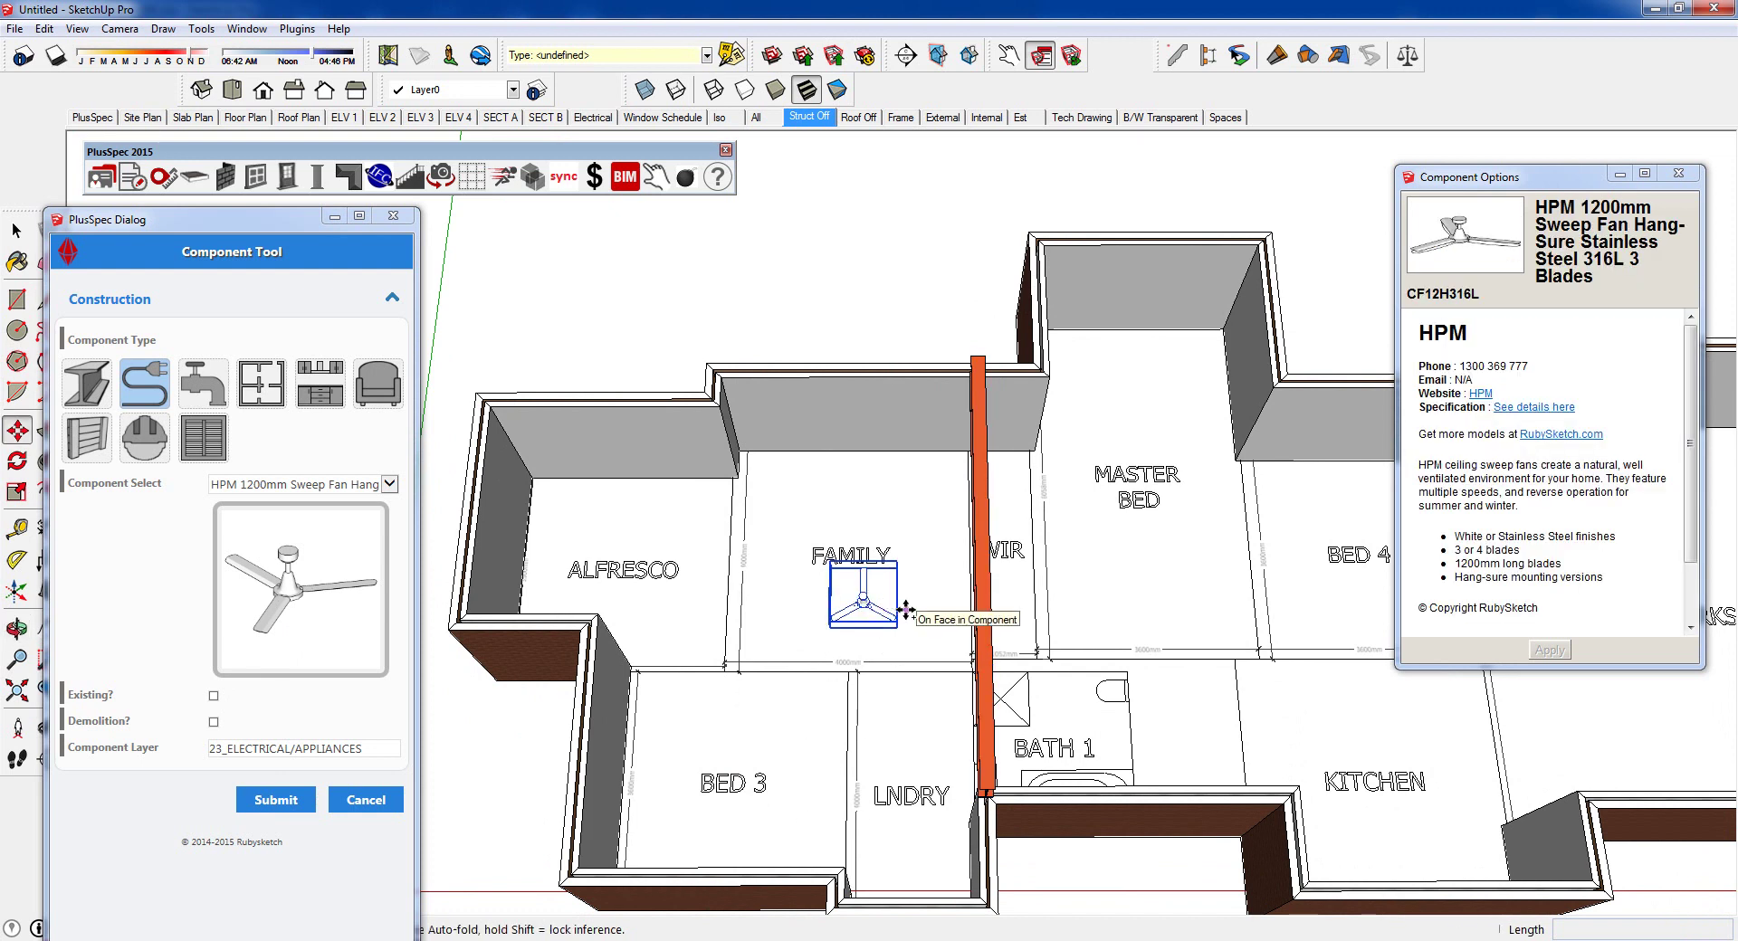
pyautogui.click(905, 610)
pyautogui.click(1169, 580)
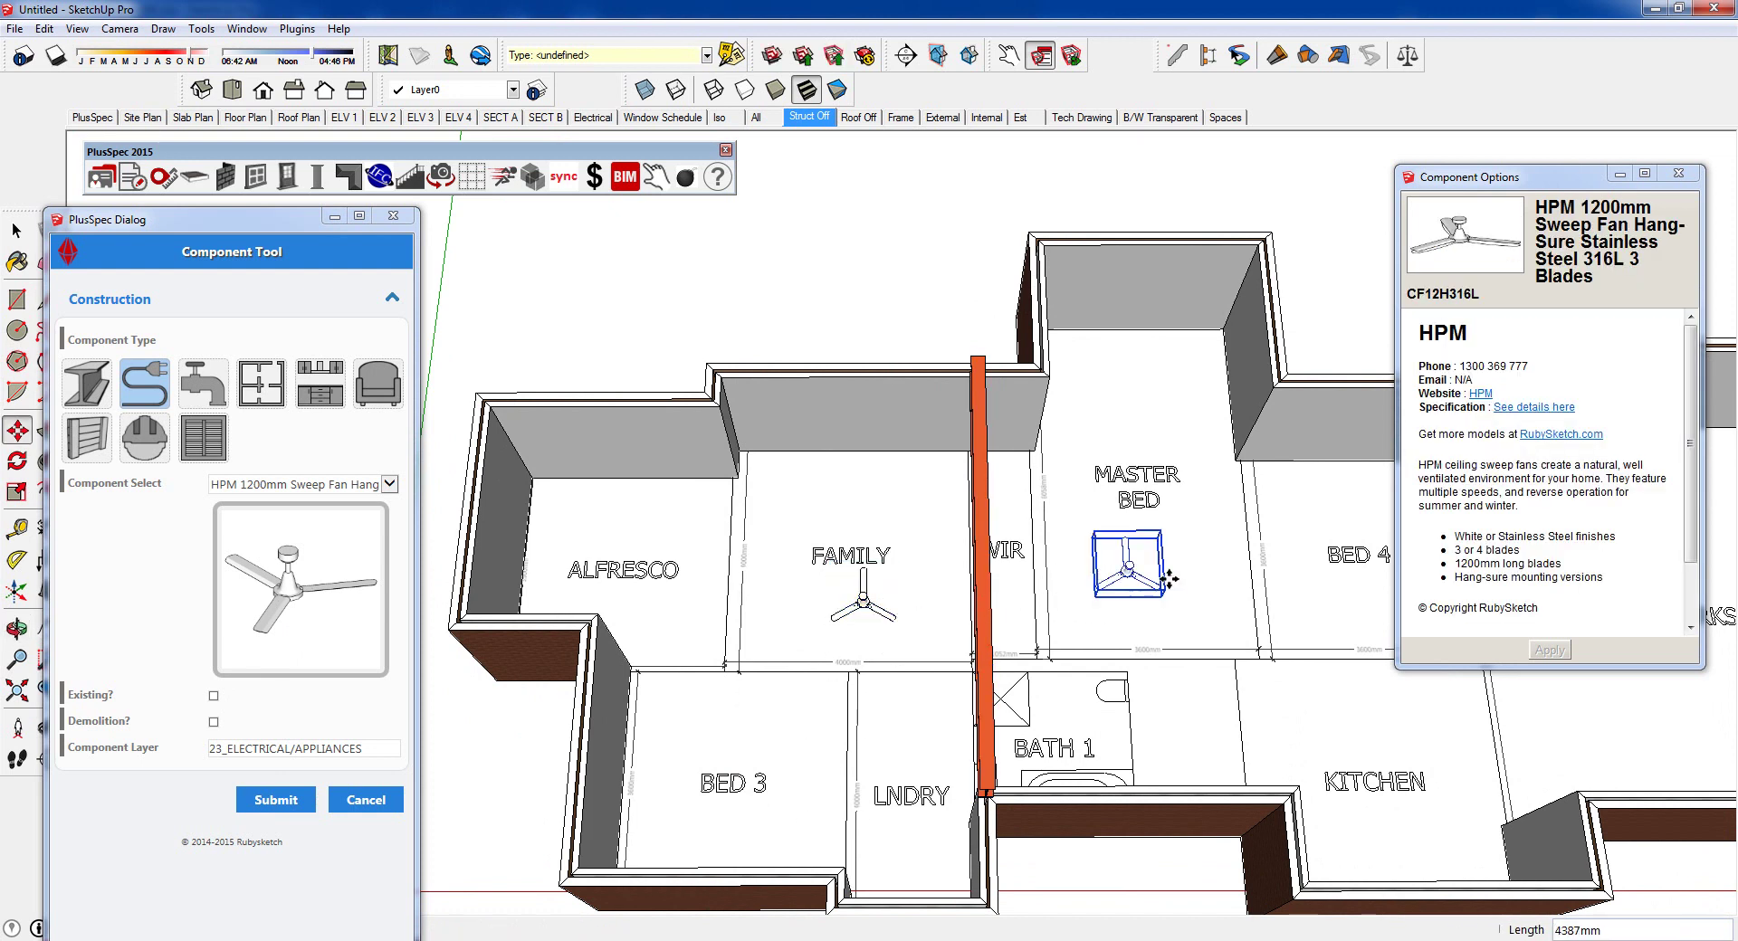
pyautogui.click(1170, 579)
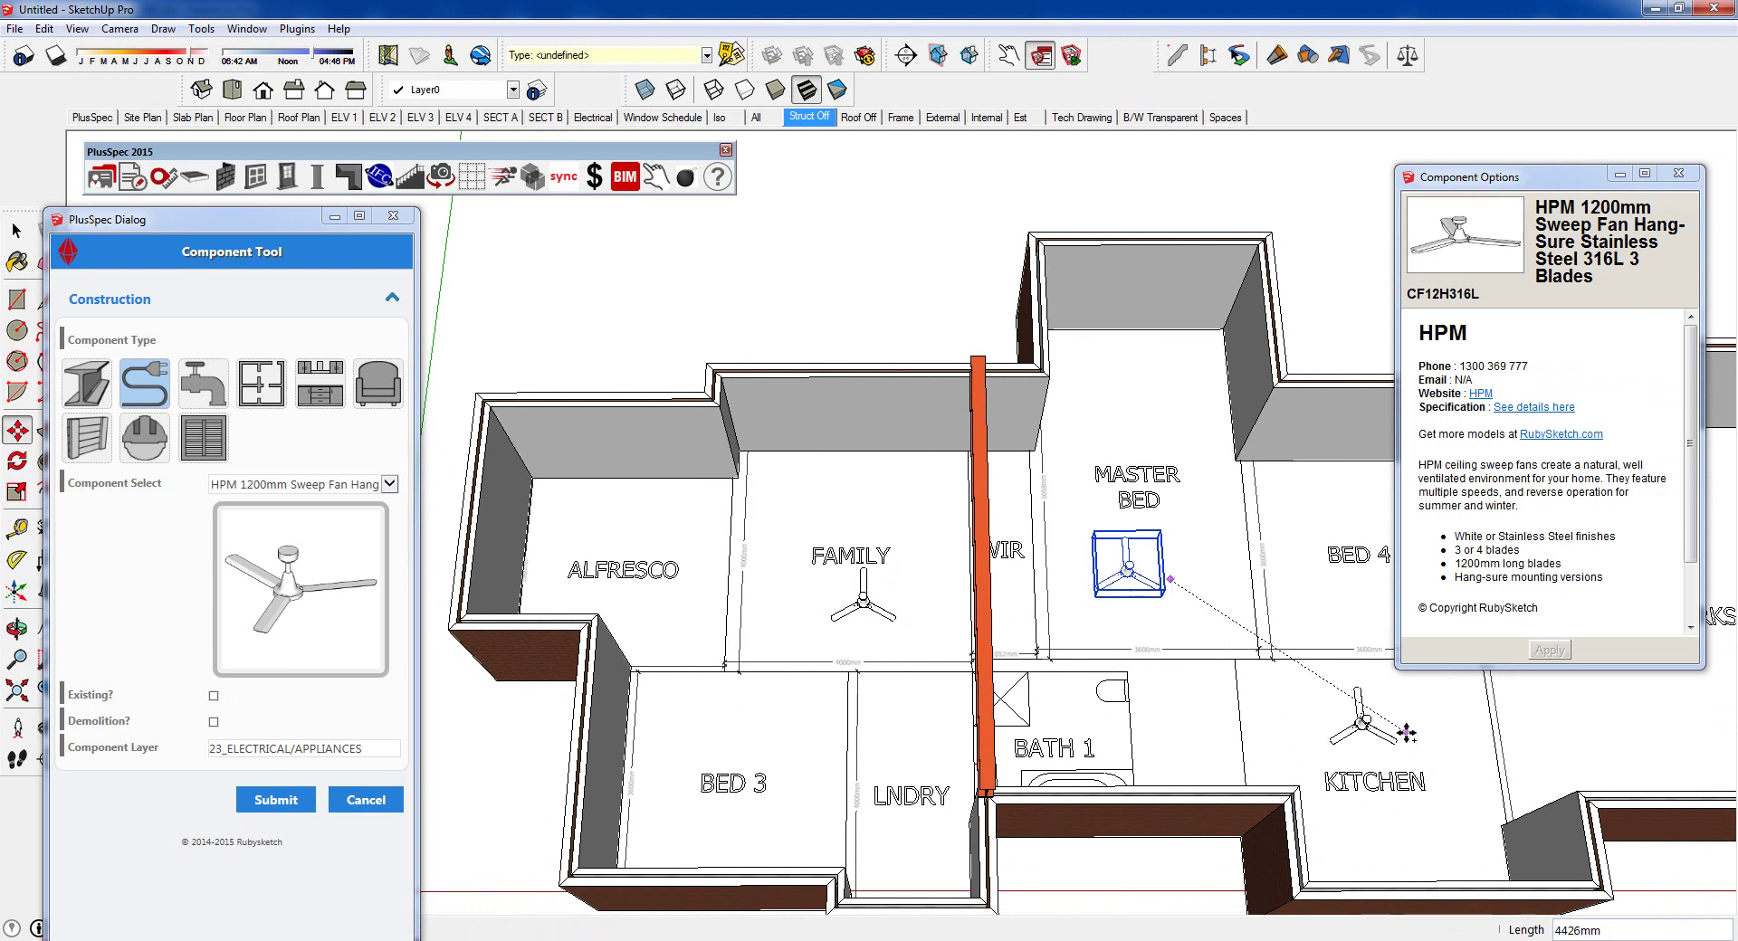
pyautogui.click(1337, 717)
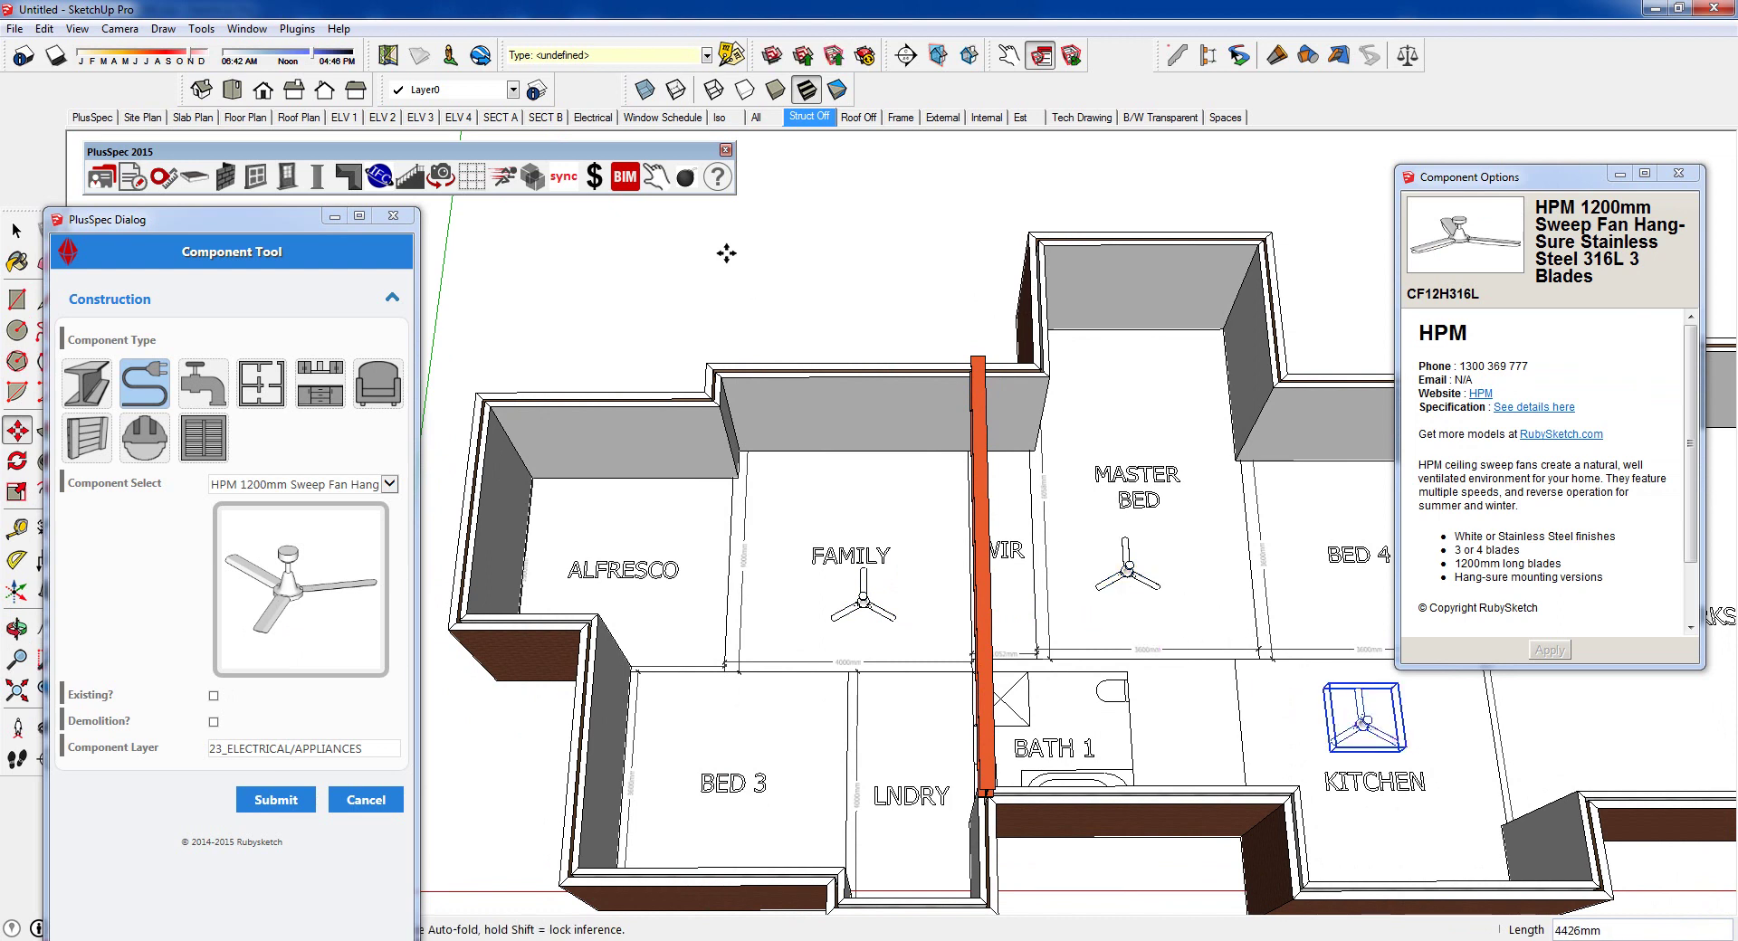
# - Switch to the Electrical plan scene and pan toward ALFRESCO and BED 3
pyautogui.click(594, 116)
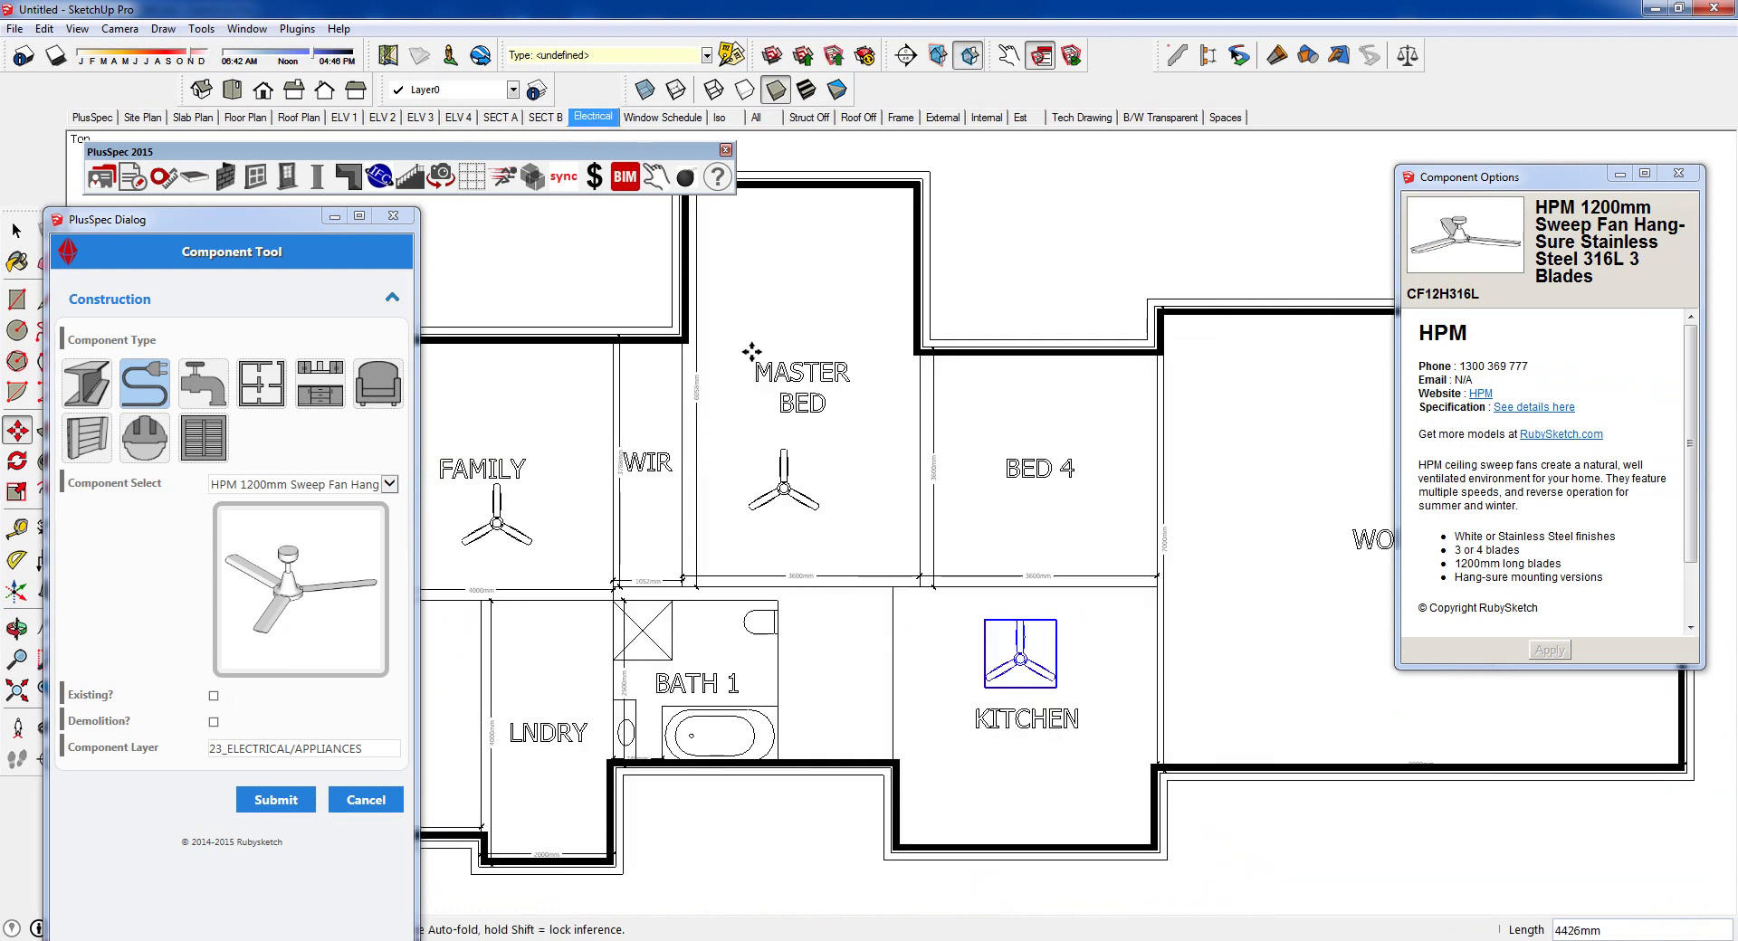
pyautogui.press('space')
pyautogui.click(1014, 269)
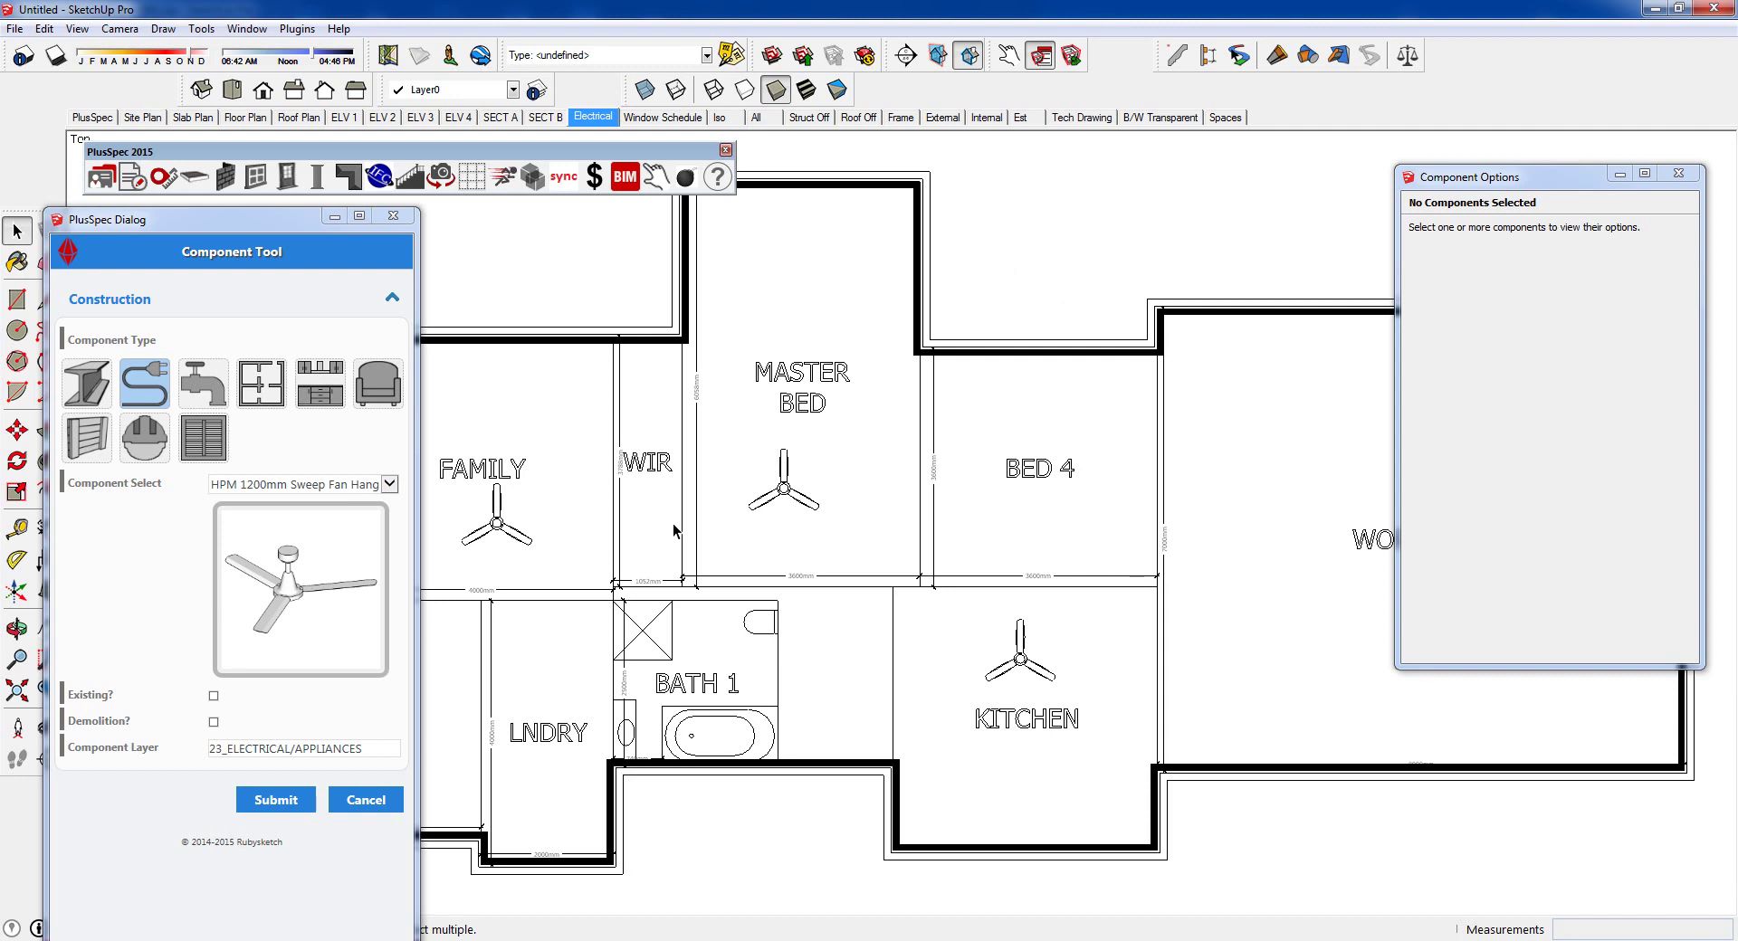
pyautogui.keyDown('shift'); pyautogui.moveTo(675, 531); pyautogui.dragTo(897, 475, button='middle'); pyautogui.keyUp('shift')
# - Return to the 3D Struct Off view and select Legrand Arteor Switch on layer 23_ELECTRICAL/APPLIANCES
pyautogui.click(808, 117)
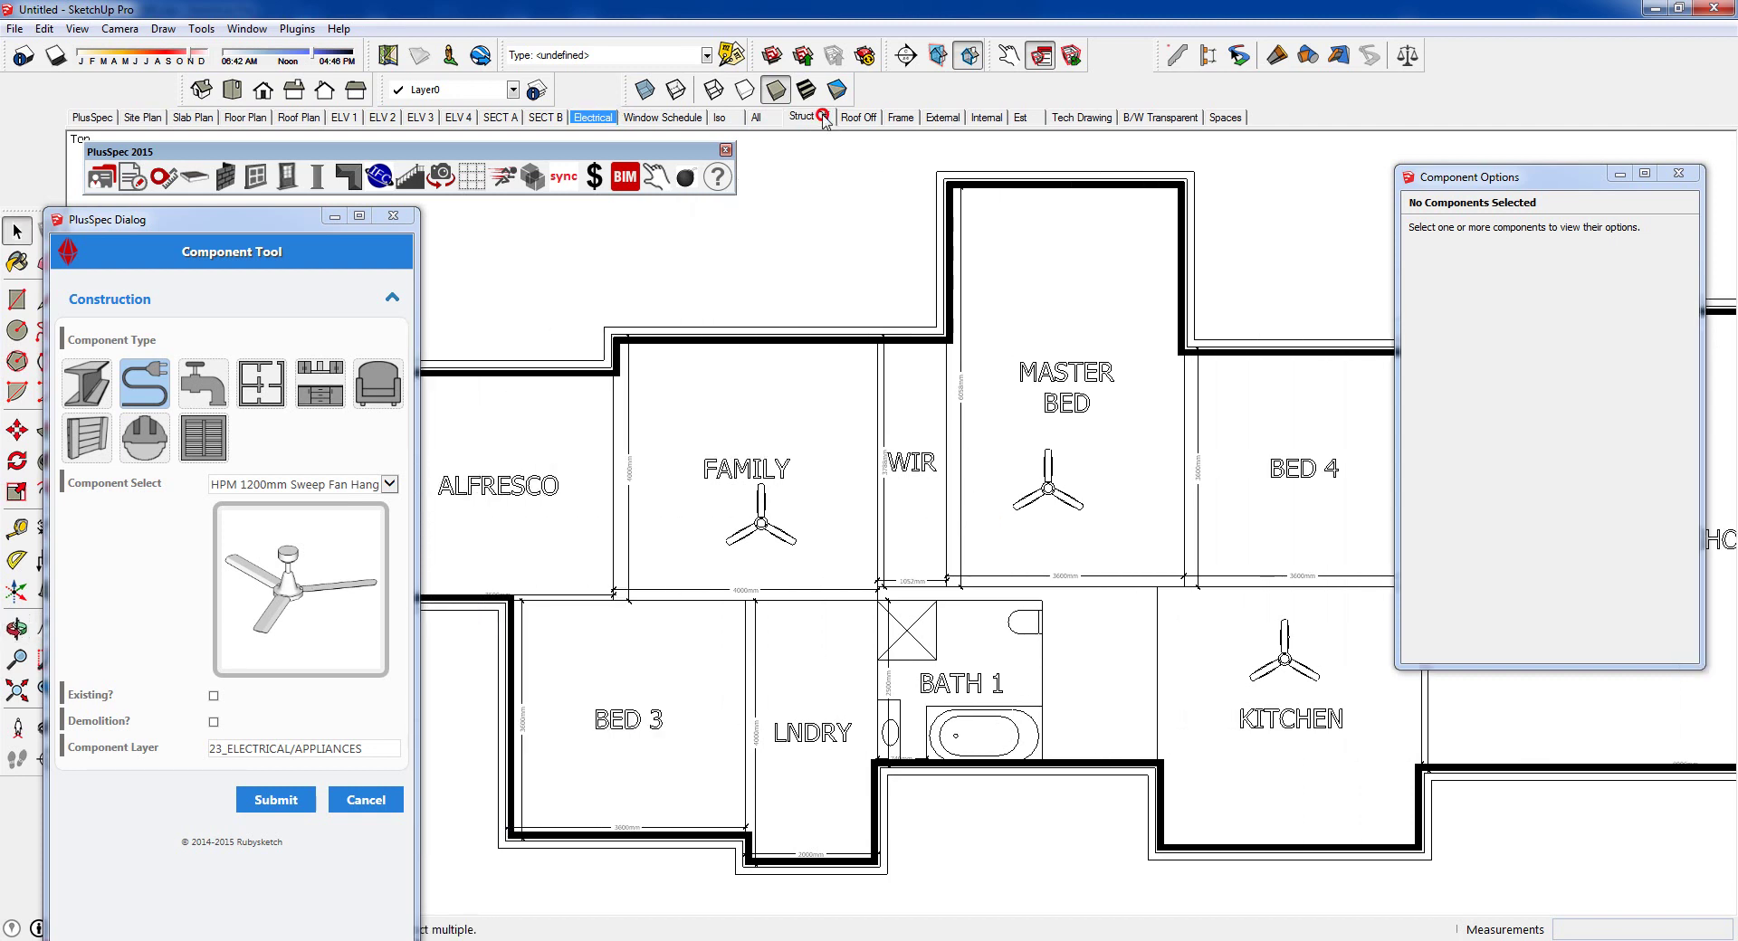
pyautogui.moveTo(778, 612); pyautogui.dragTo(734, 433, button='middle')
pyautogui.scroll(5, 702, 399)
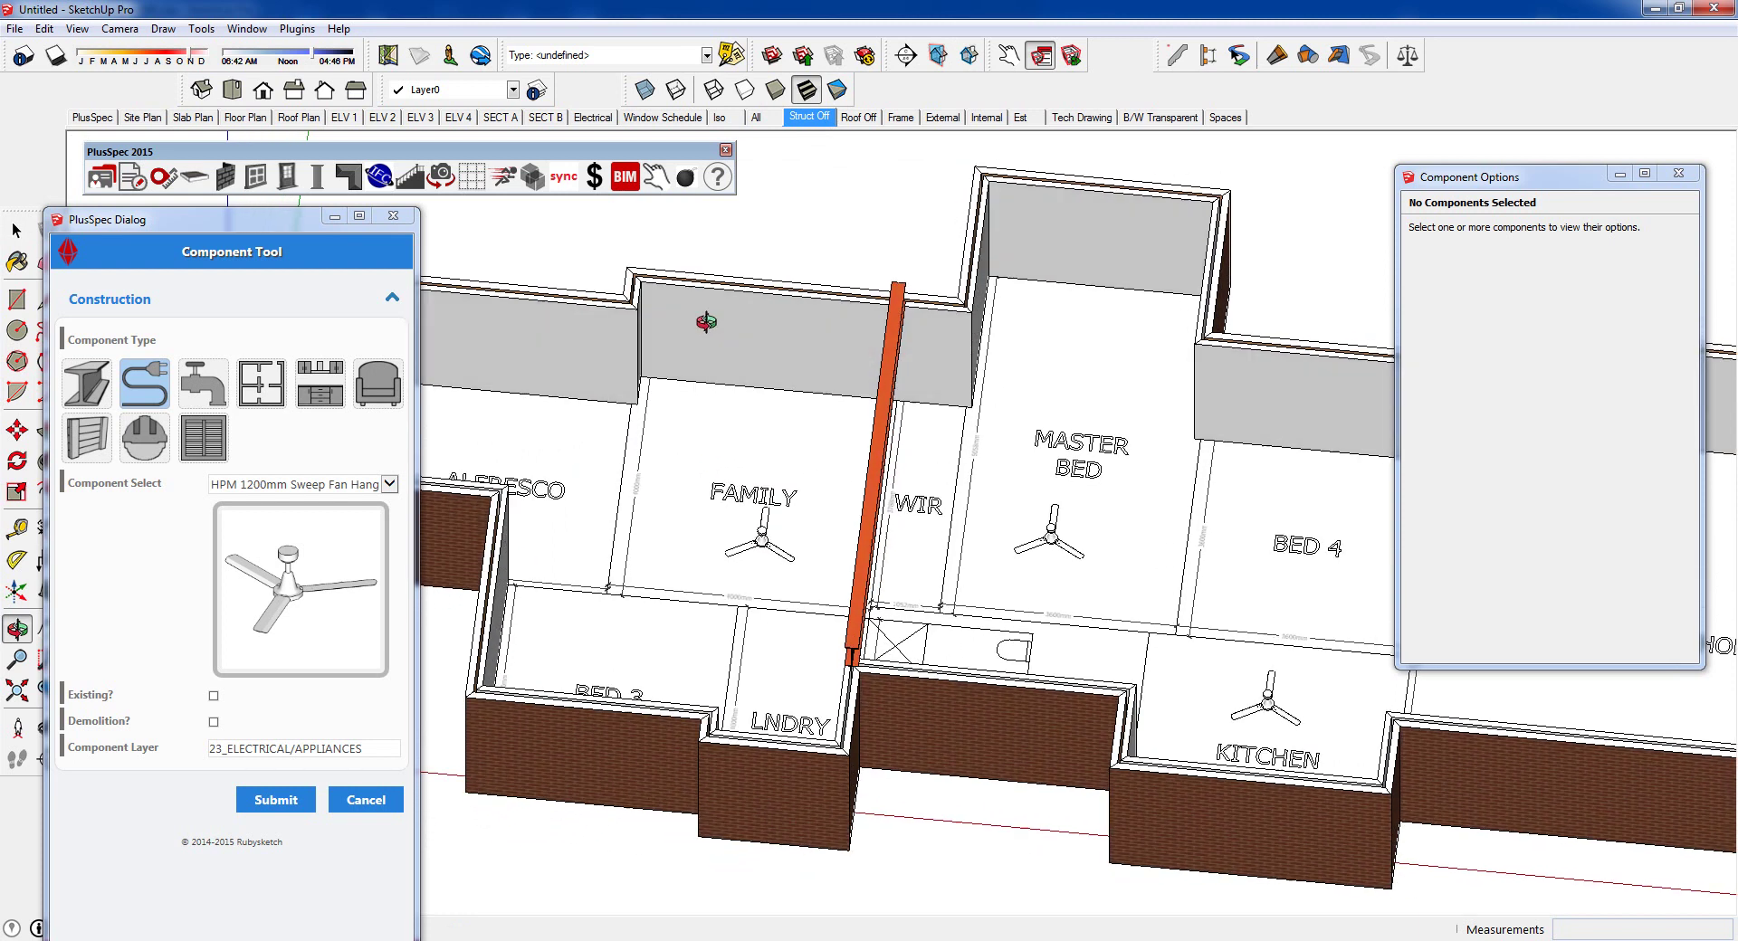
pyautogui.press('space')
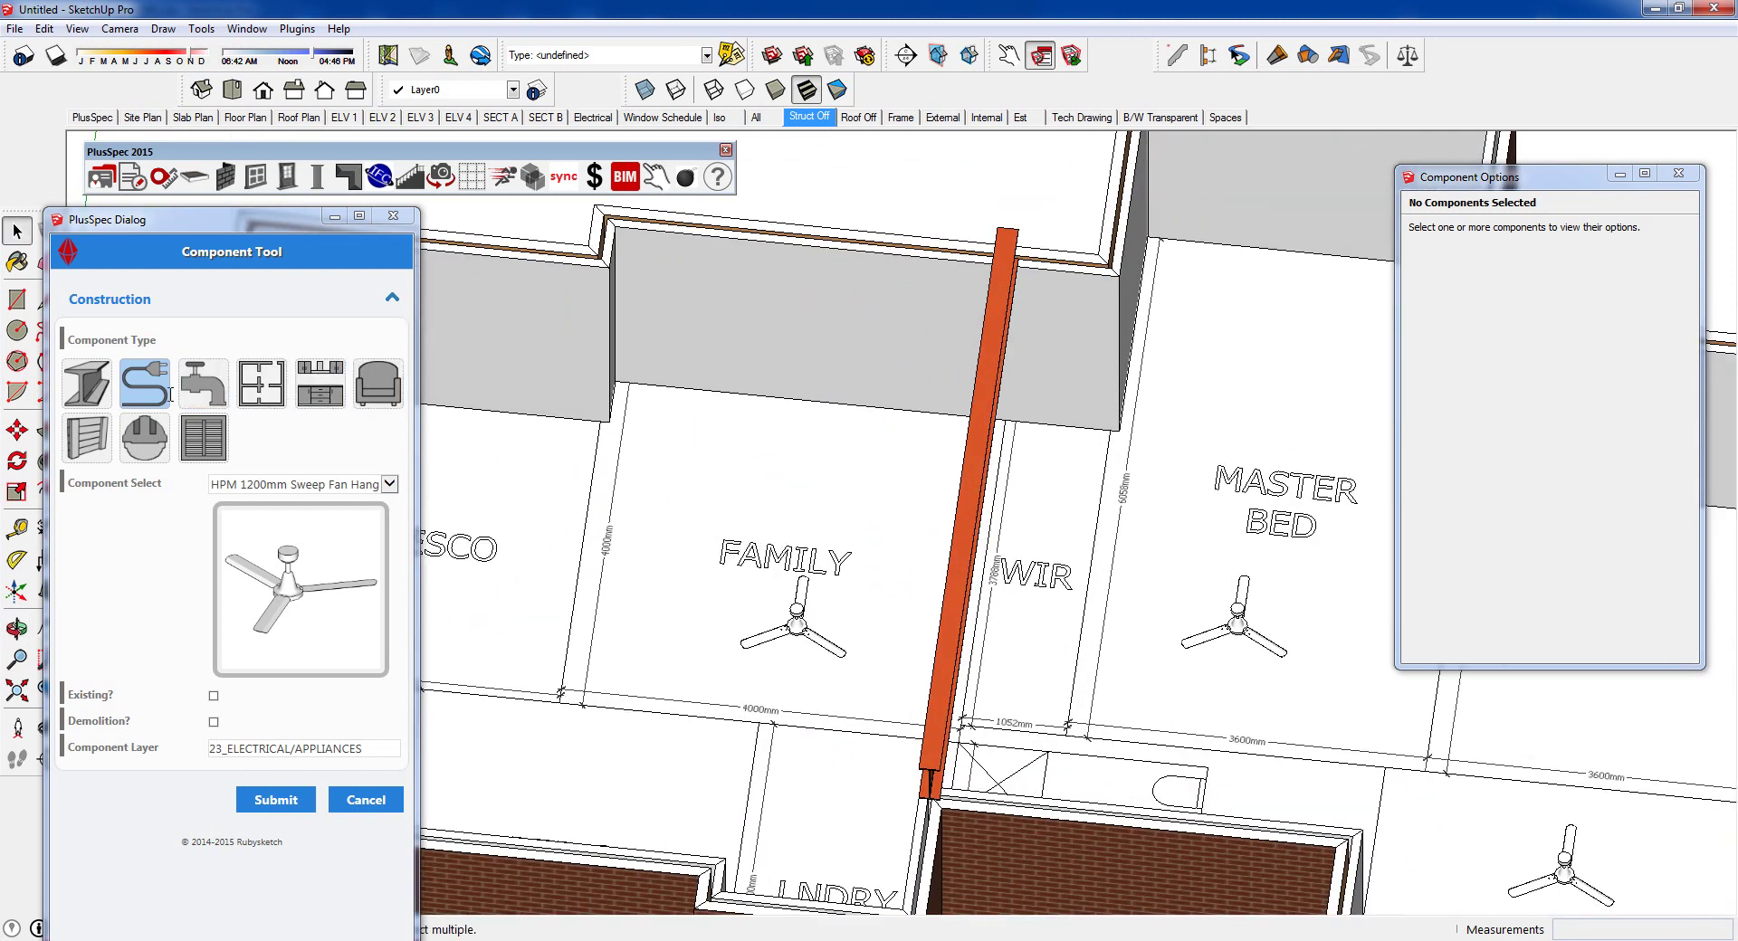
pyautogui.click(321, 486)
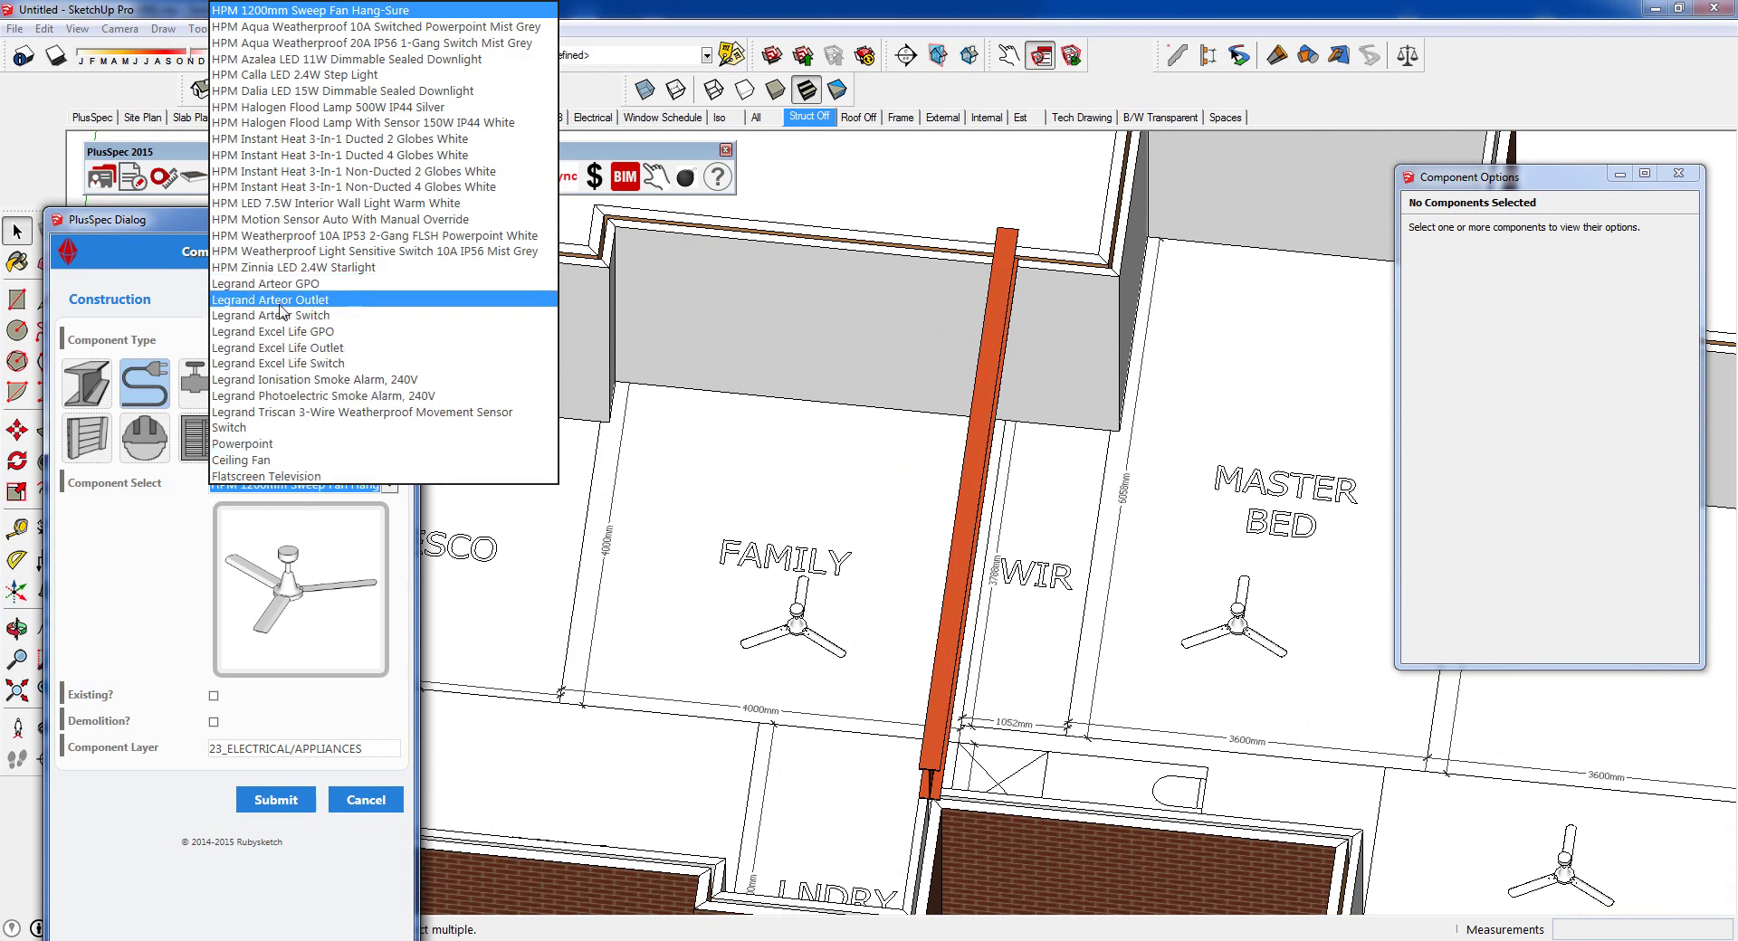
pyautogui.press('Escape')
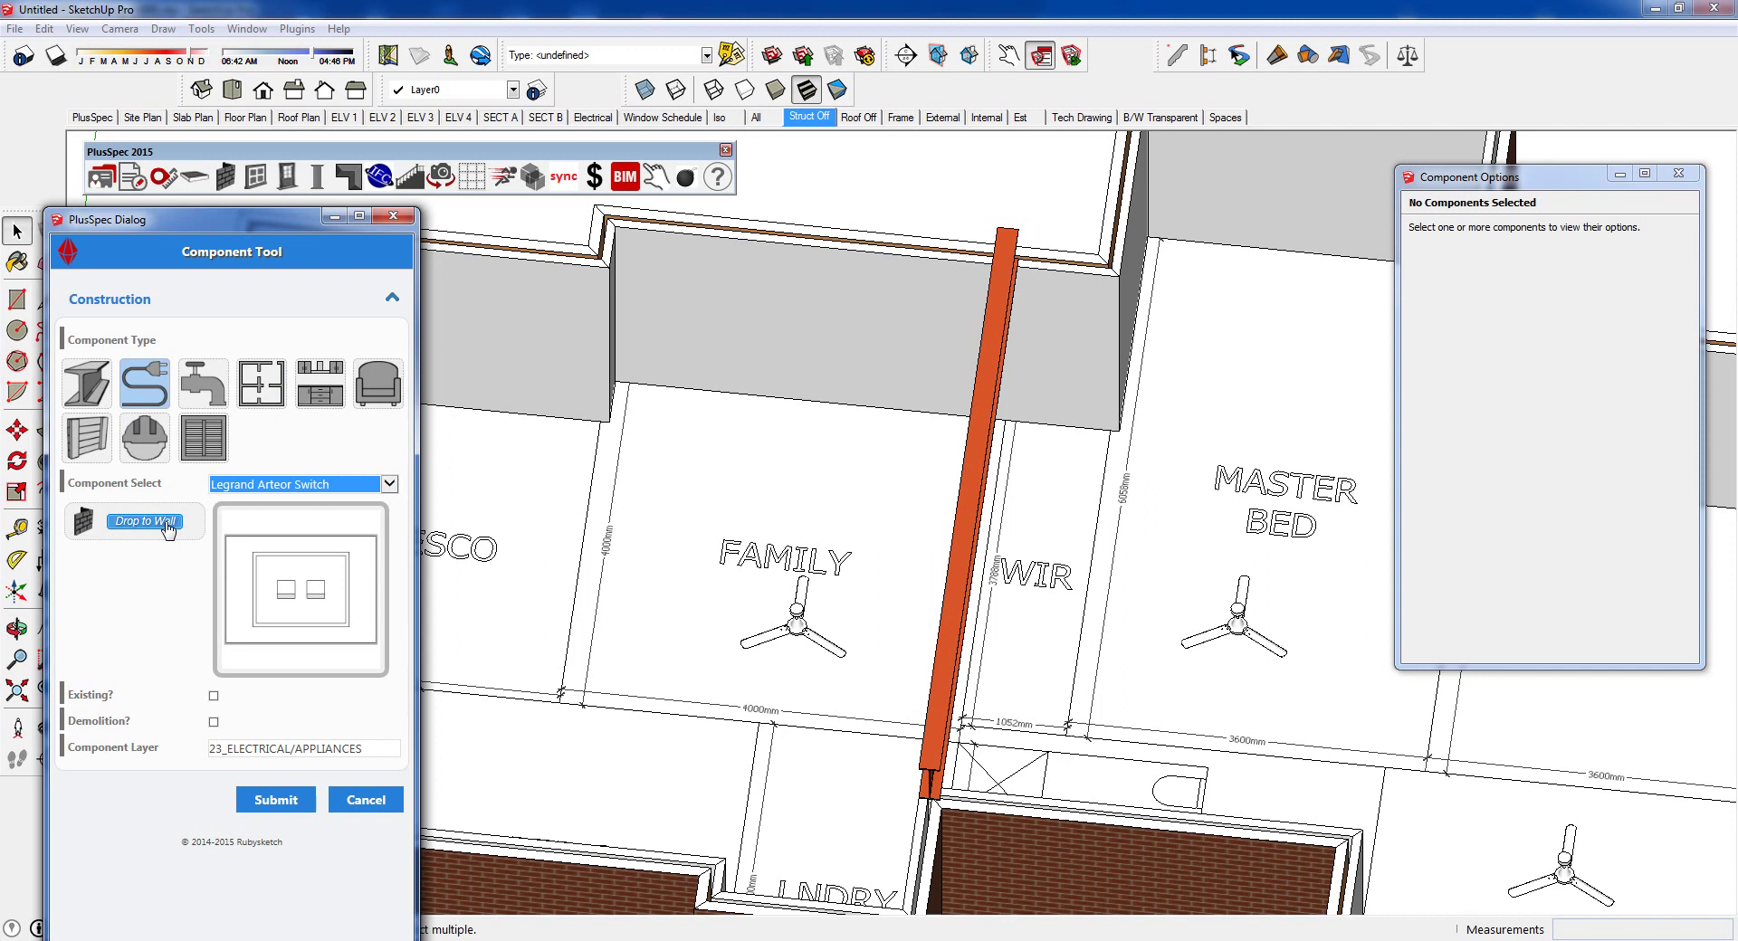
# - Drop a two-gang Legrand Arteor switch onto the wall above the FAMILY room
pyautogui.click(166, 525)
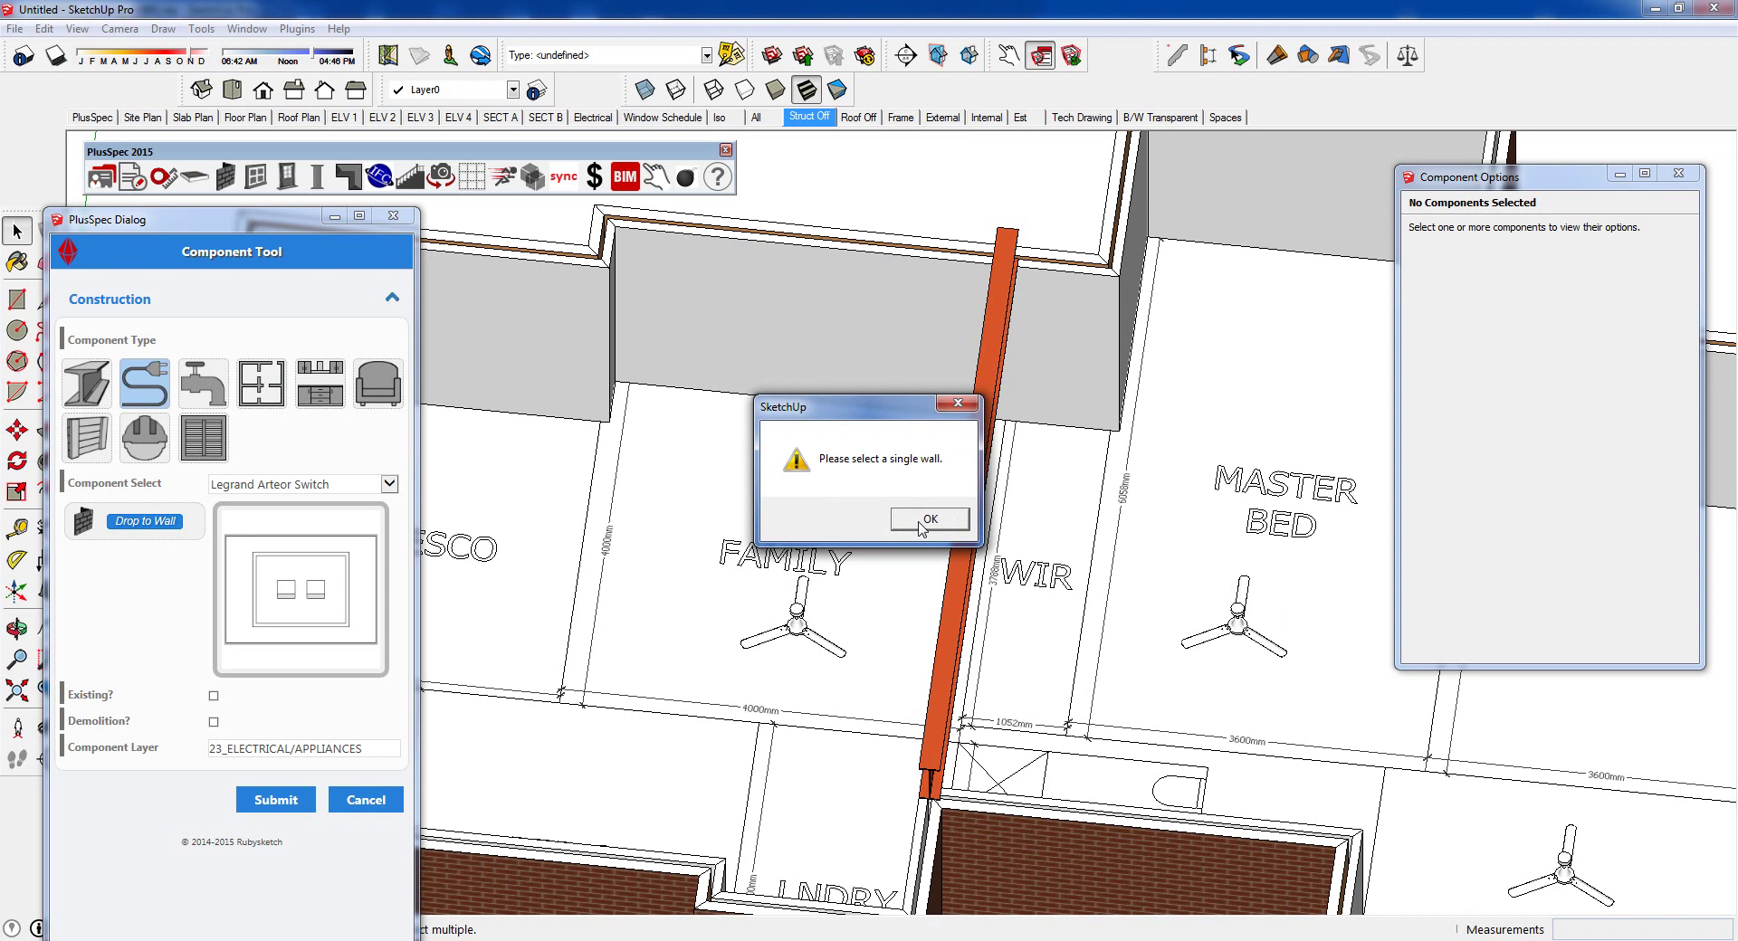
pyautogui.click(922, 524)
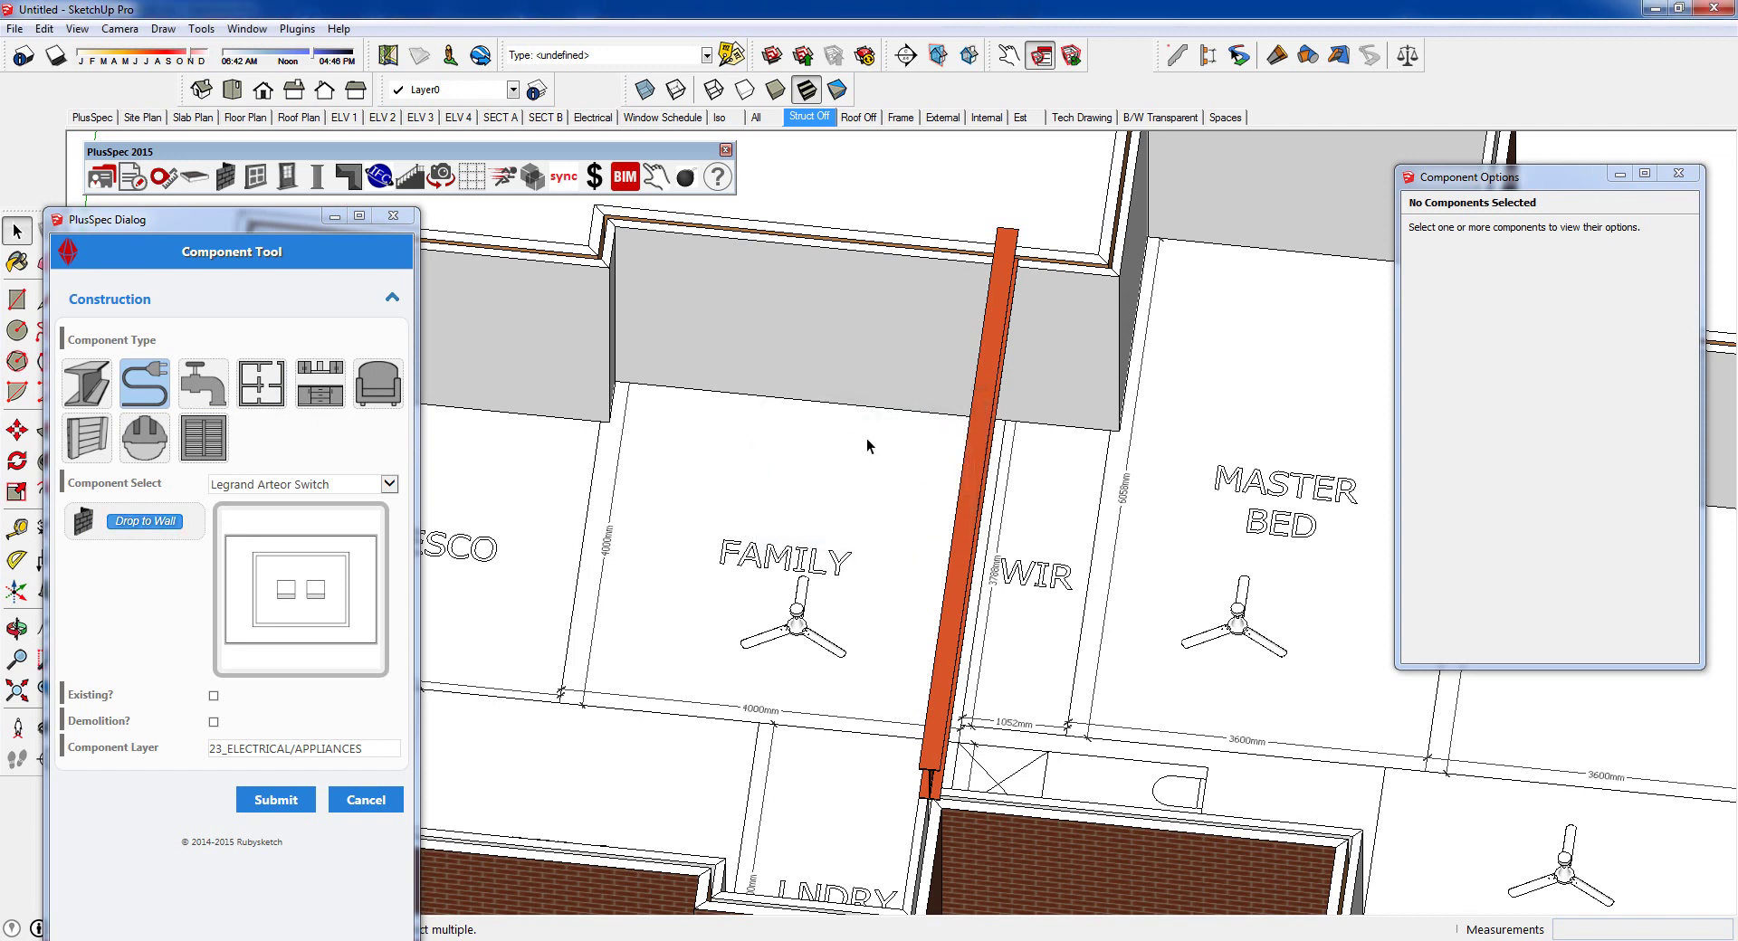
pyautogui.click(797, 357)
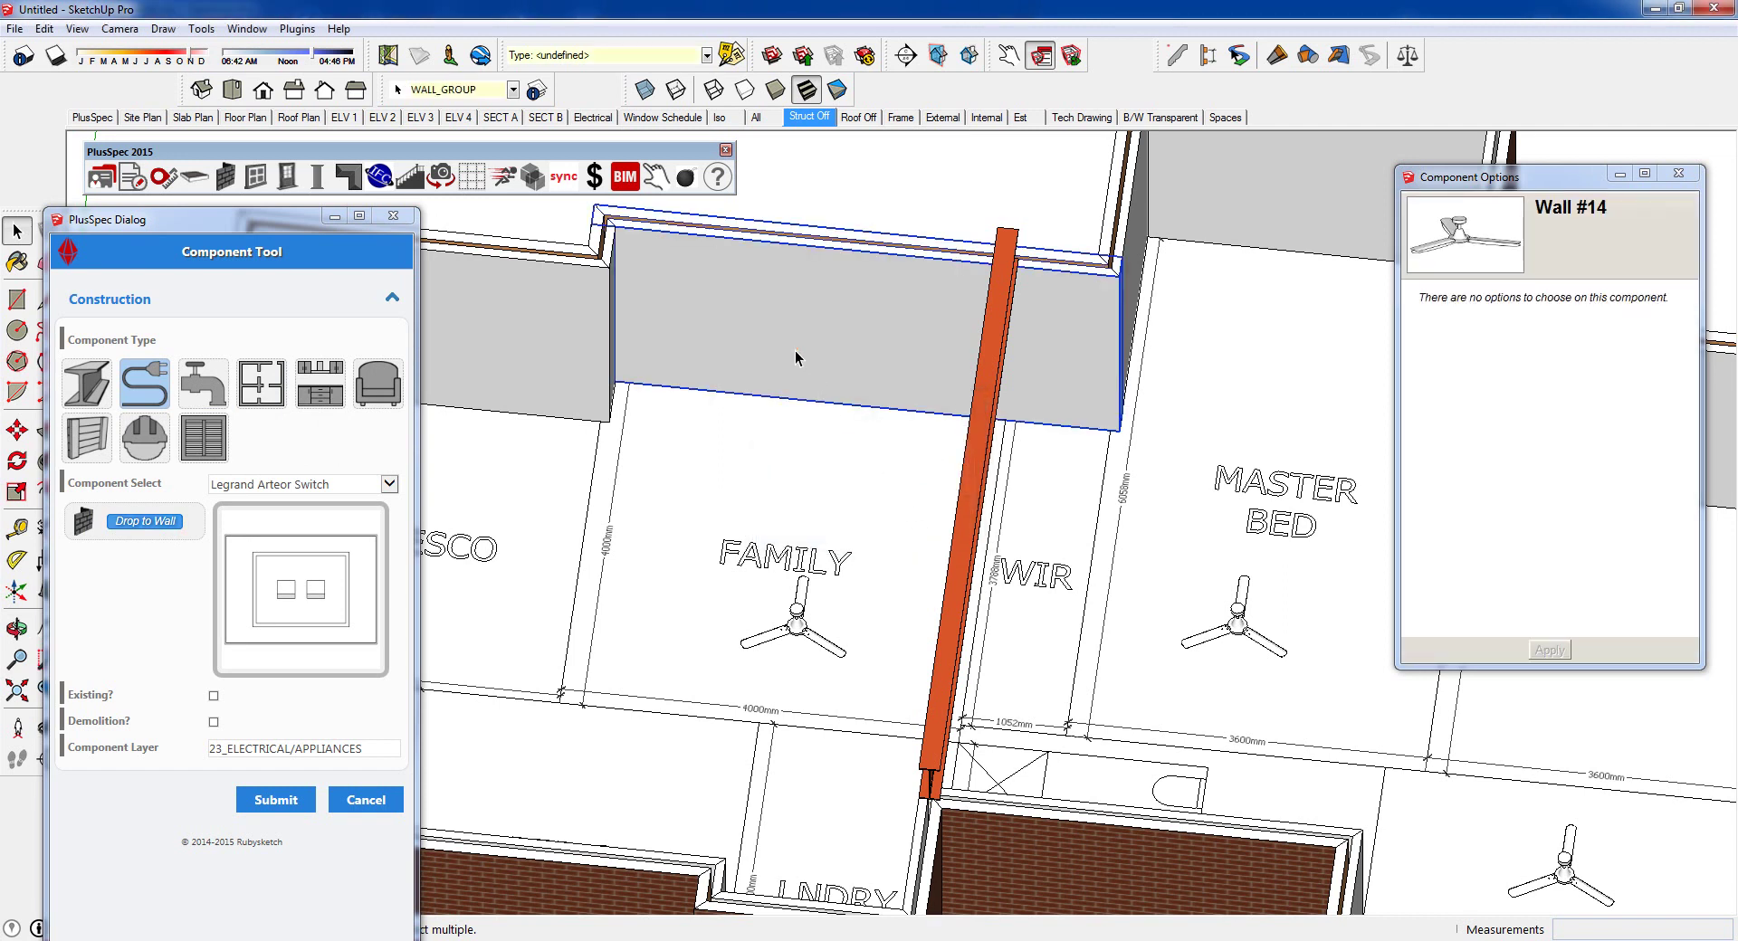
pyautogui.click(156, 523)
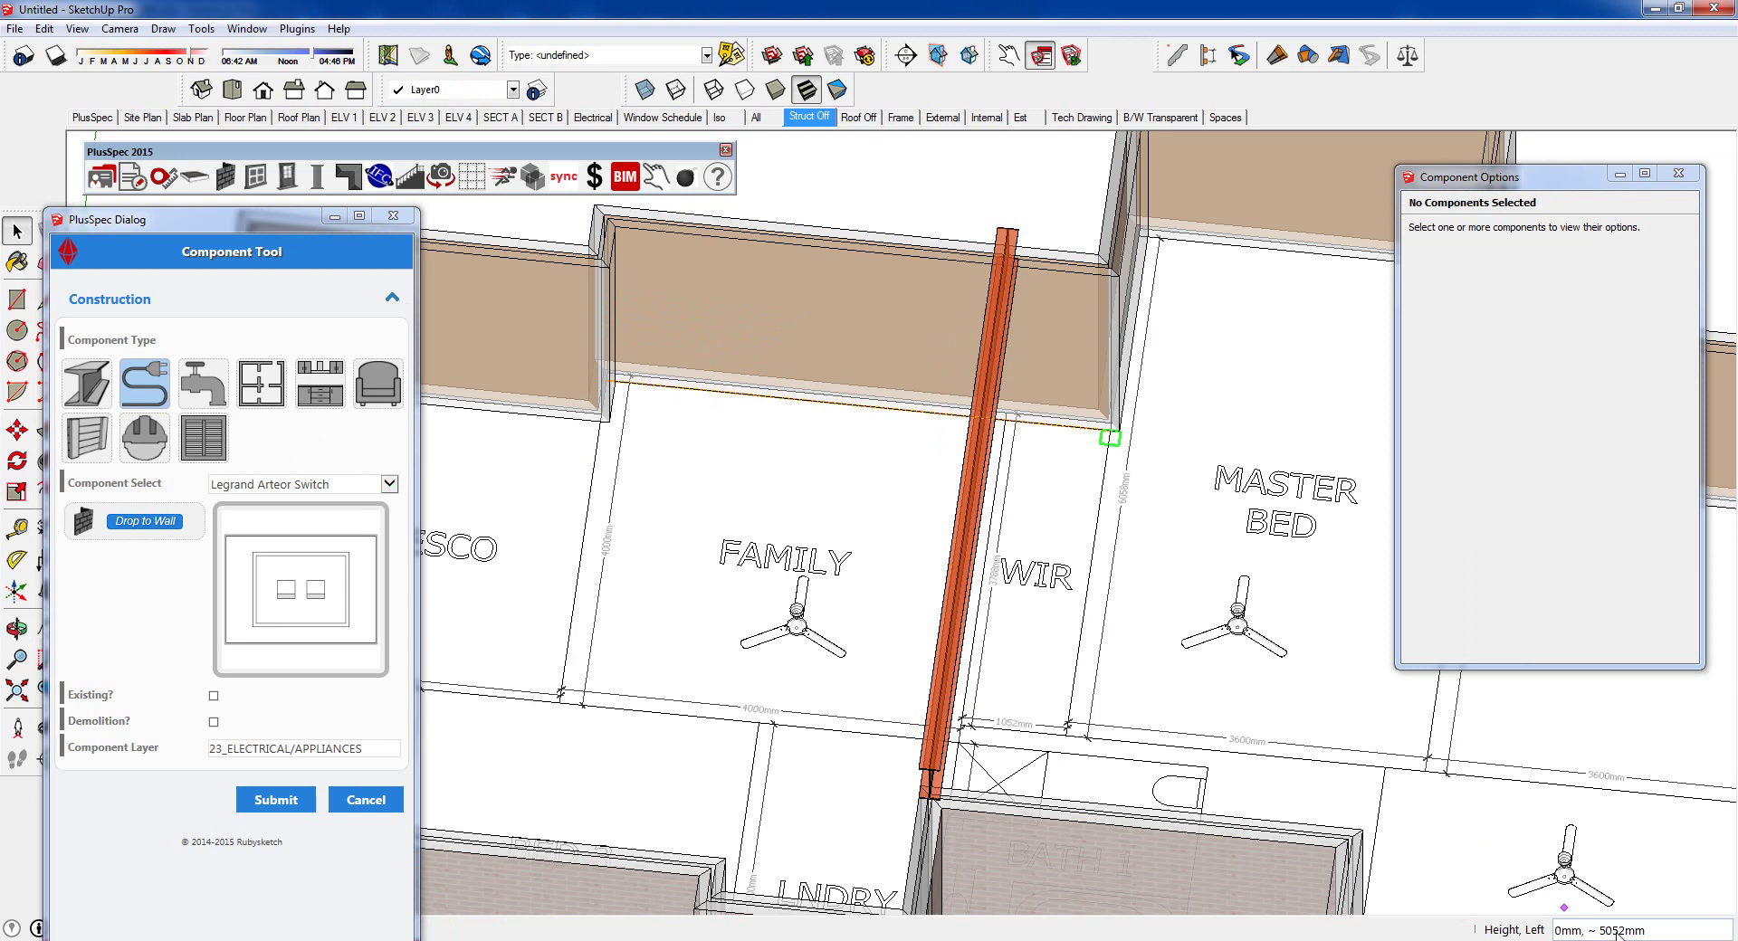
pyautogui.click(750, 338)
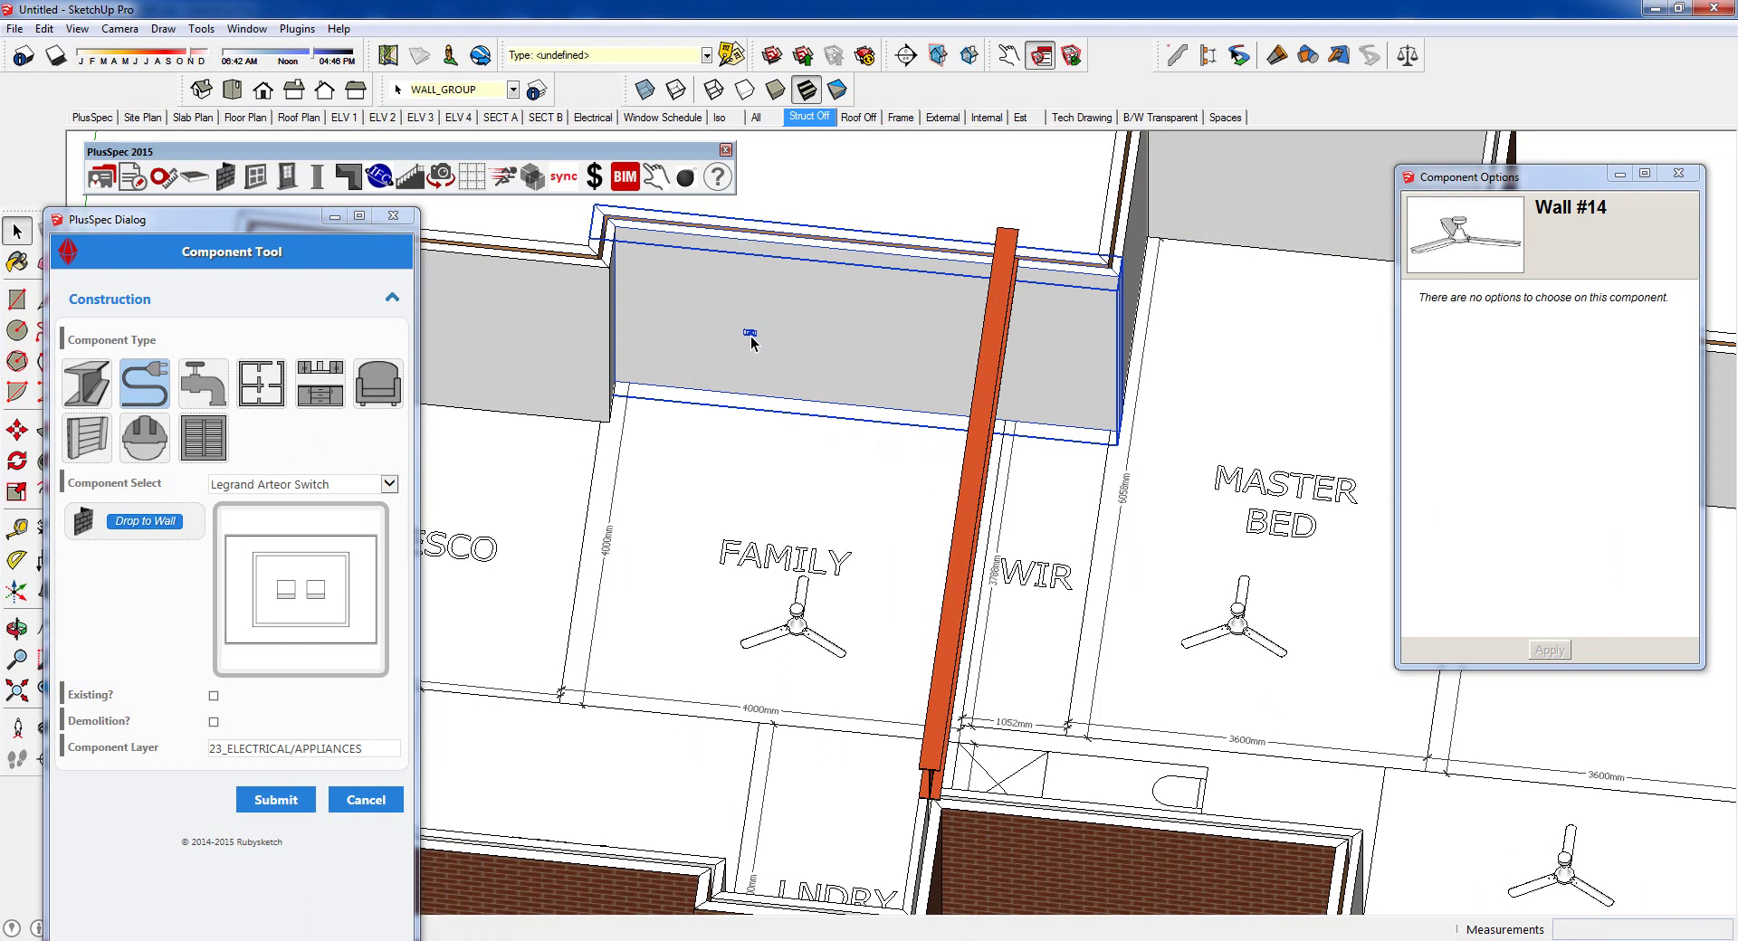
pyautogui.scroll(6, 751, 336)
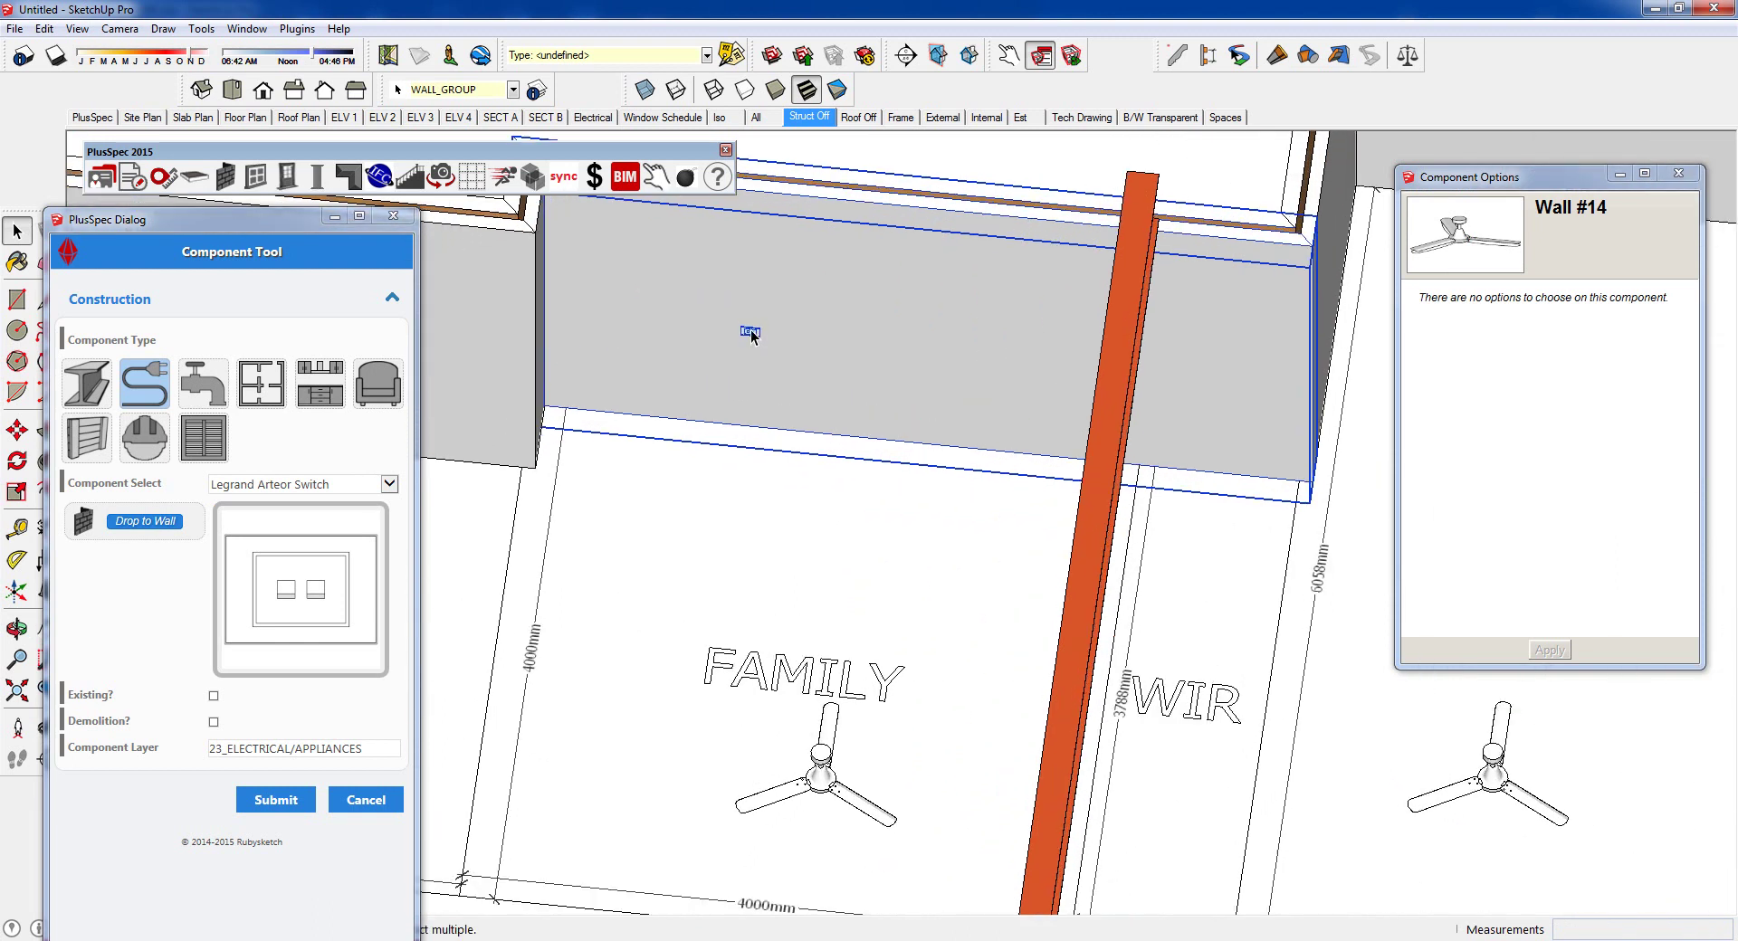
pyautogui.scroll(10, 753, 331)
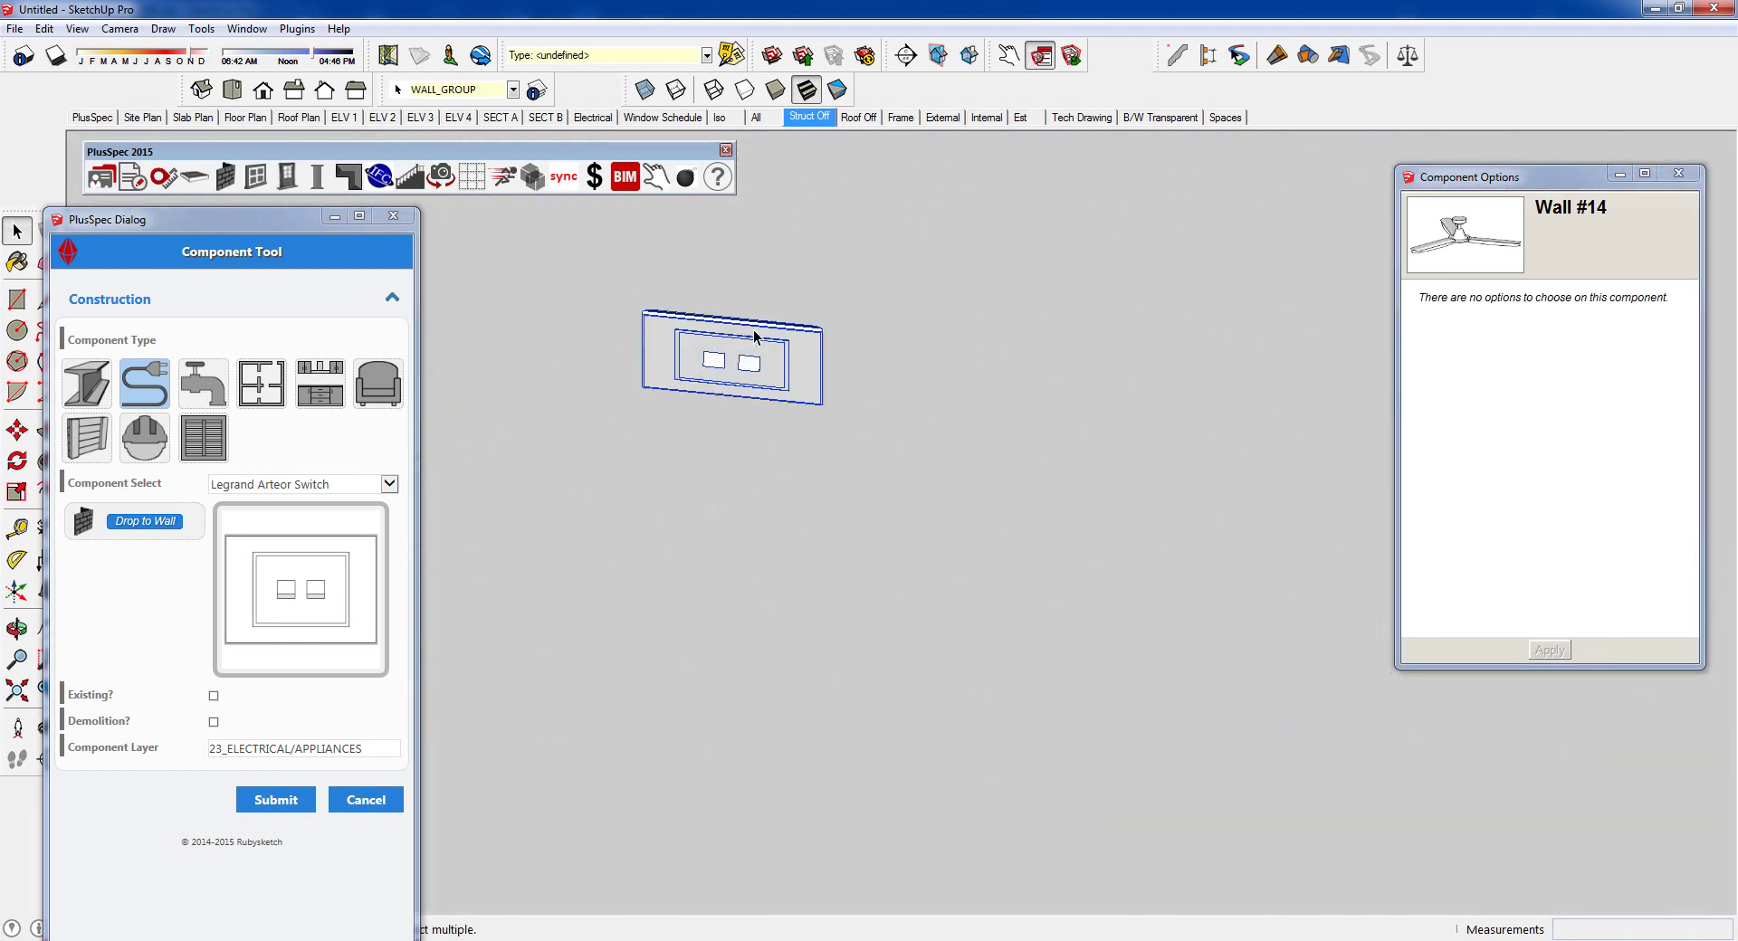
# - Use the Interact tool to expand the Legrand switch plate to four gangs
pyautogui.moveTo(752, 350); pyautogui.dragTo(597, 298, button='middle')
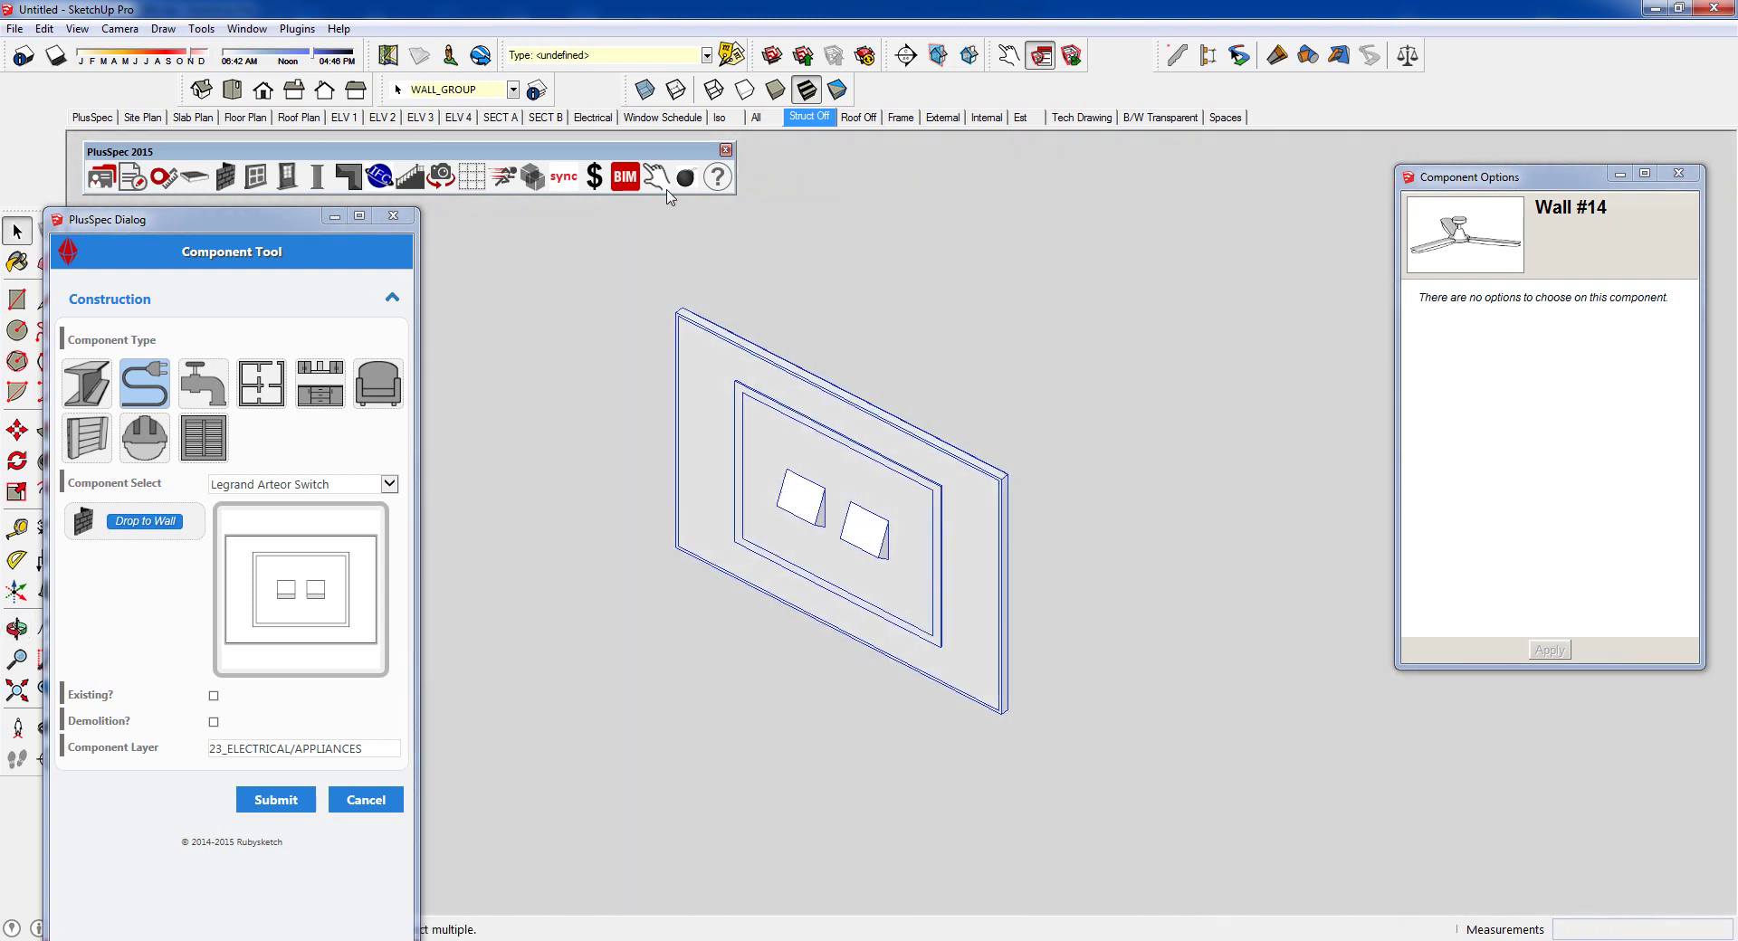
pyautogui.click(658, 177)
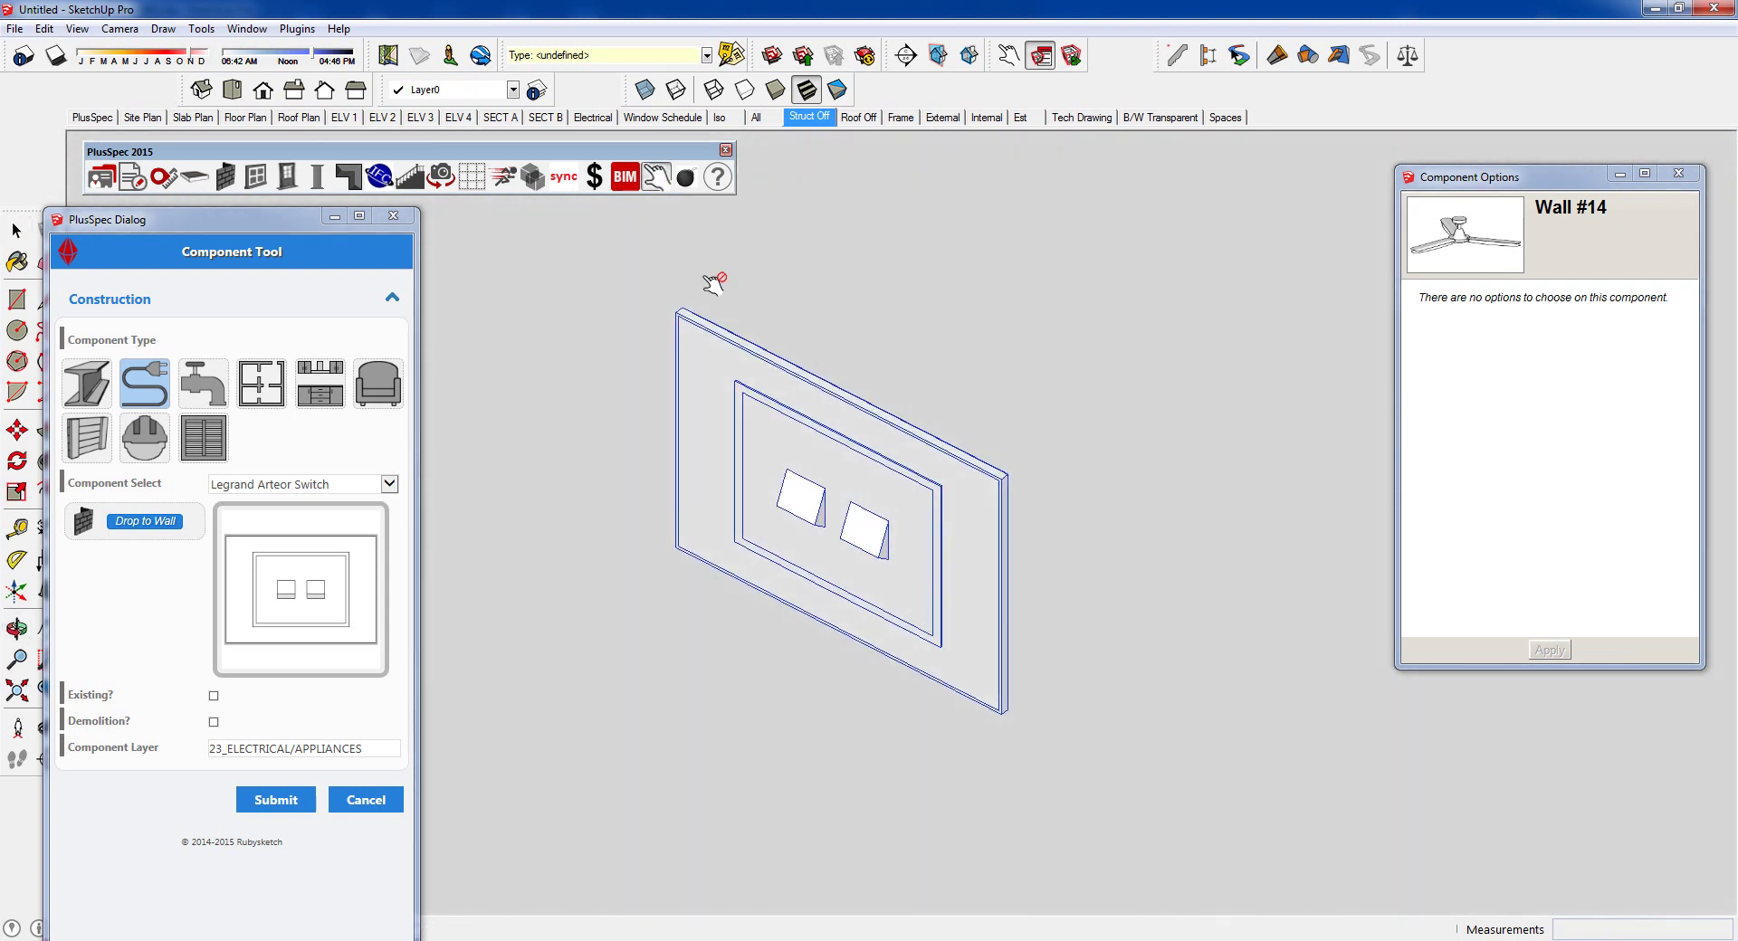
pyautogui.click(852, 501)
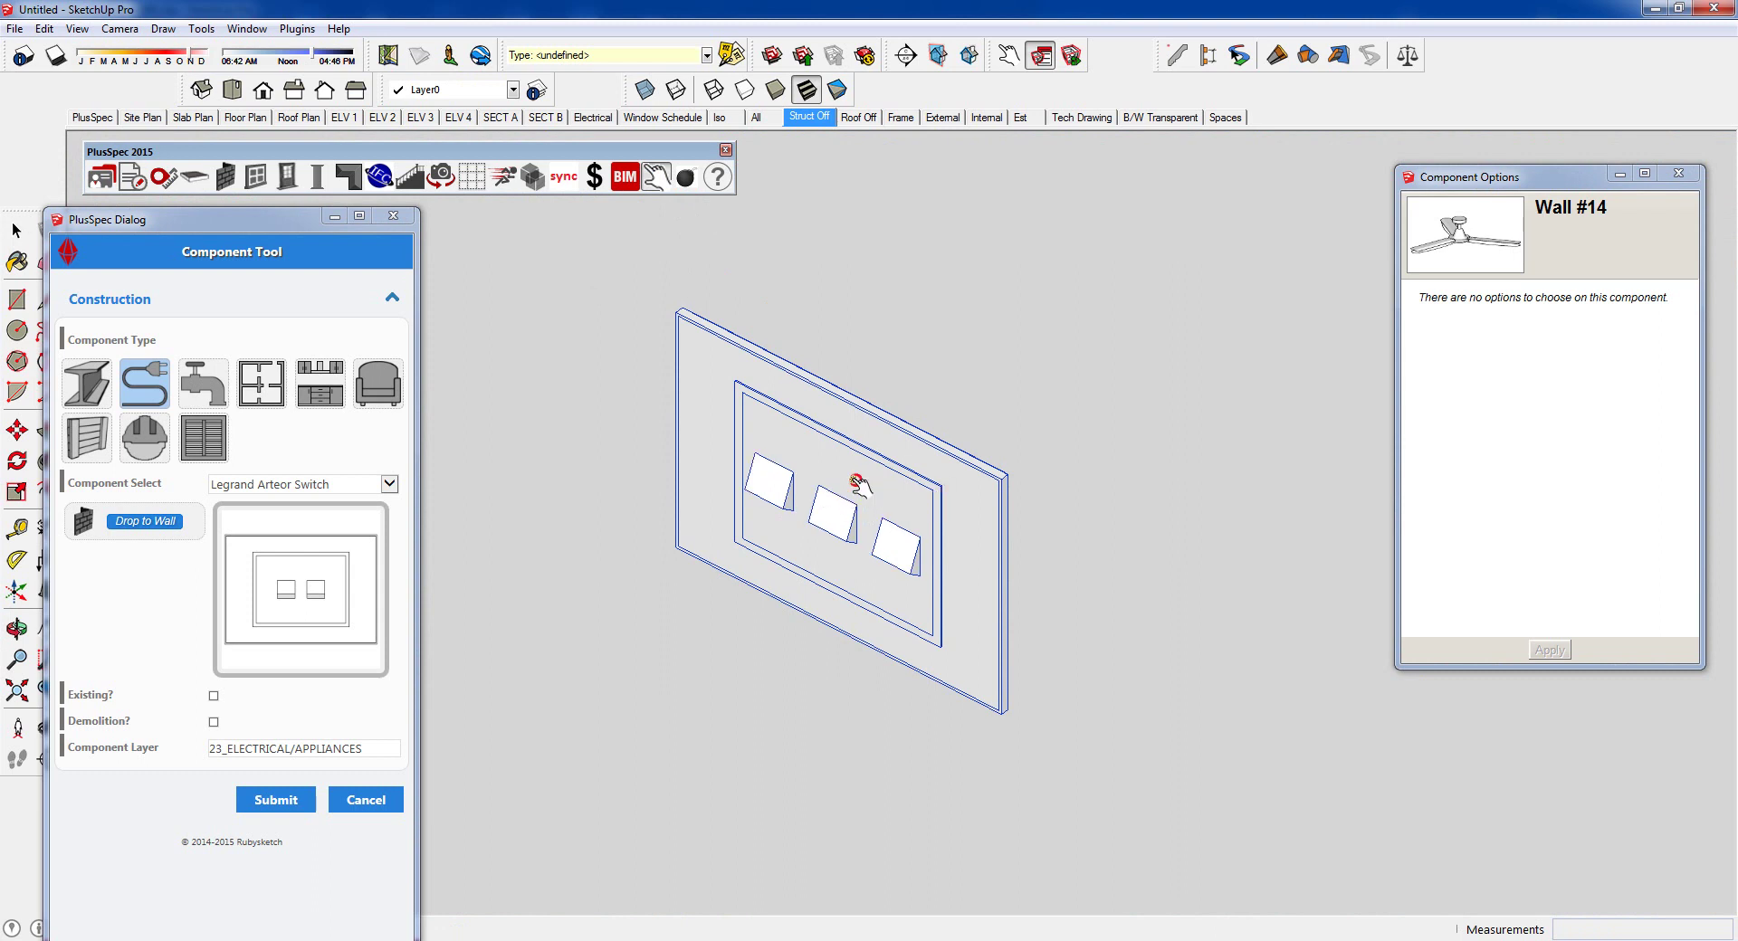
pyautogui.click(854, 481)
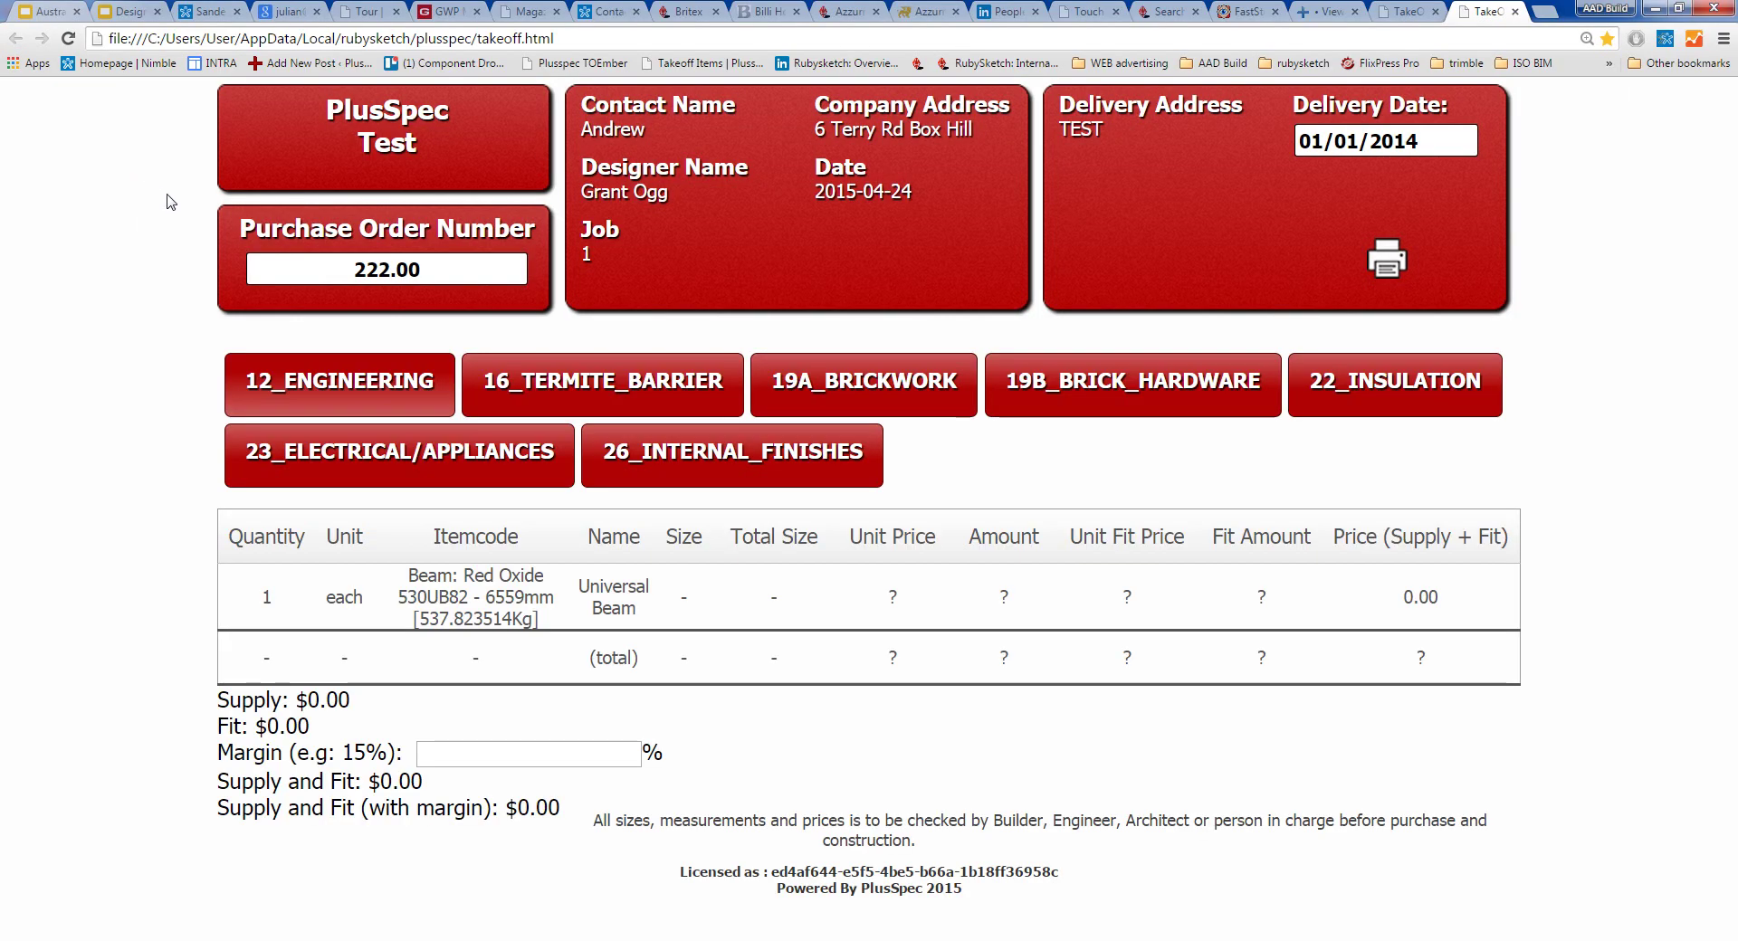
# - Review the 23_ELECTRICAL/APPLIANCES takeoff: three ceiling fans, 4-gang Legrand switch parts; return to SketchUp
pyautogui.click(400, 452)
pyautogui.scroll(-2, 575, 498)
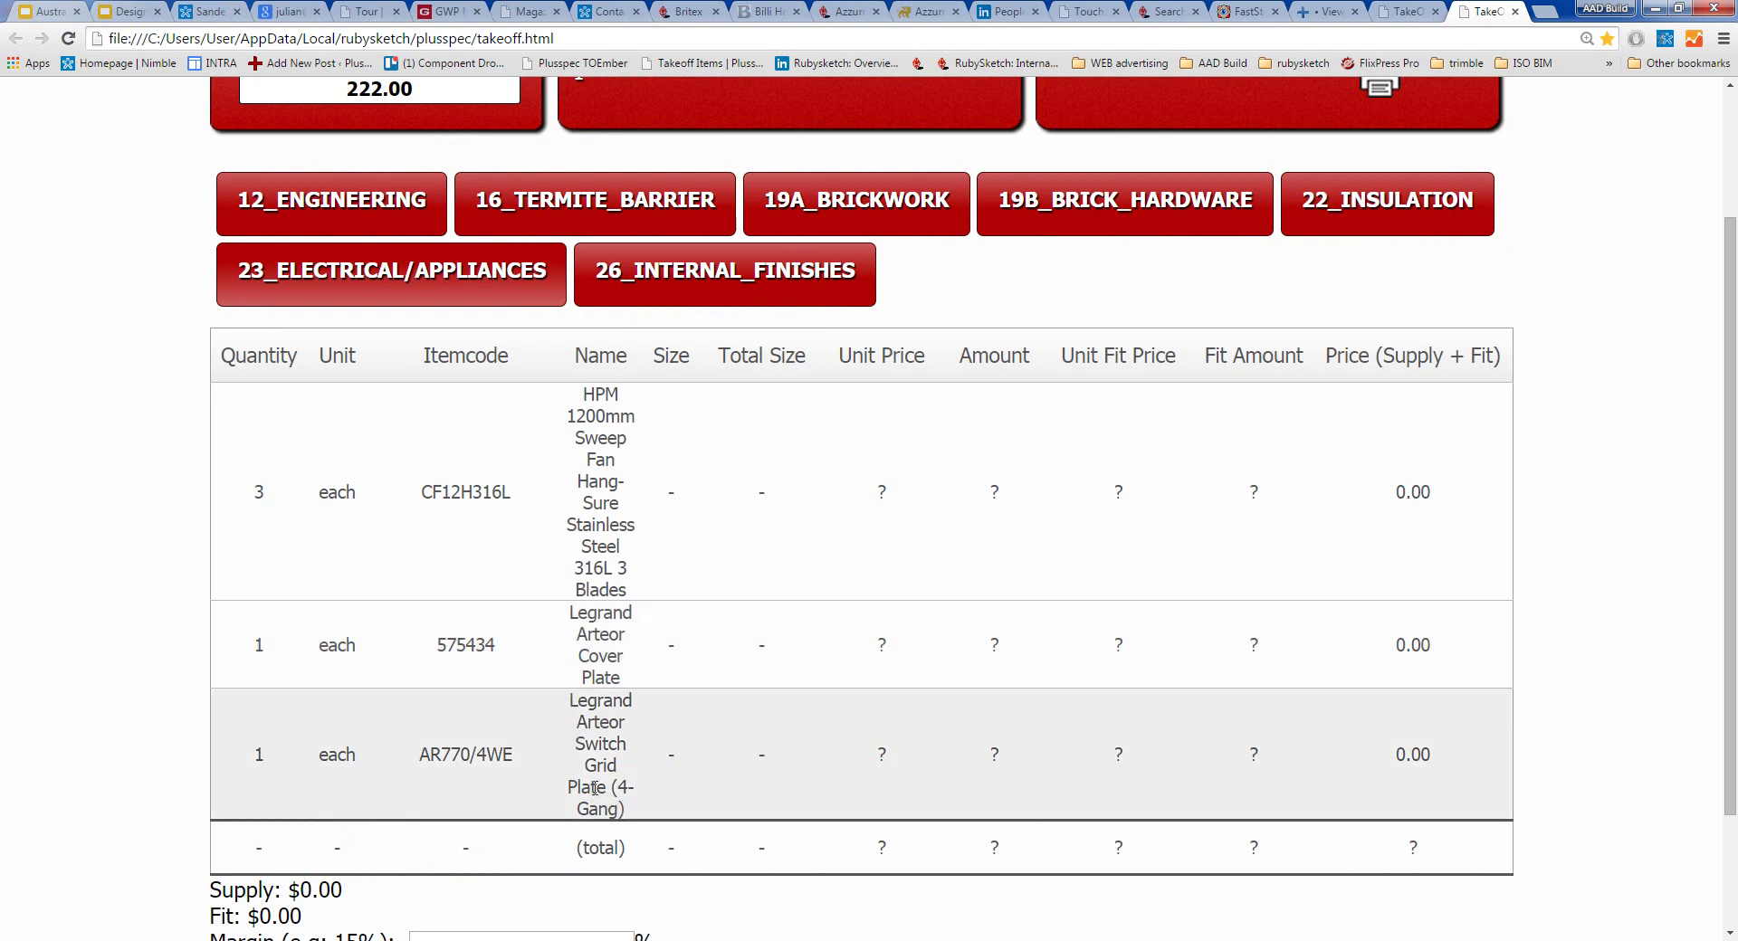
pyautogui.click(1653, 11)
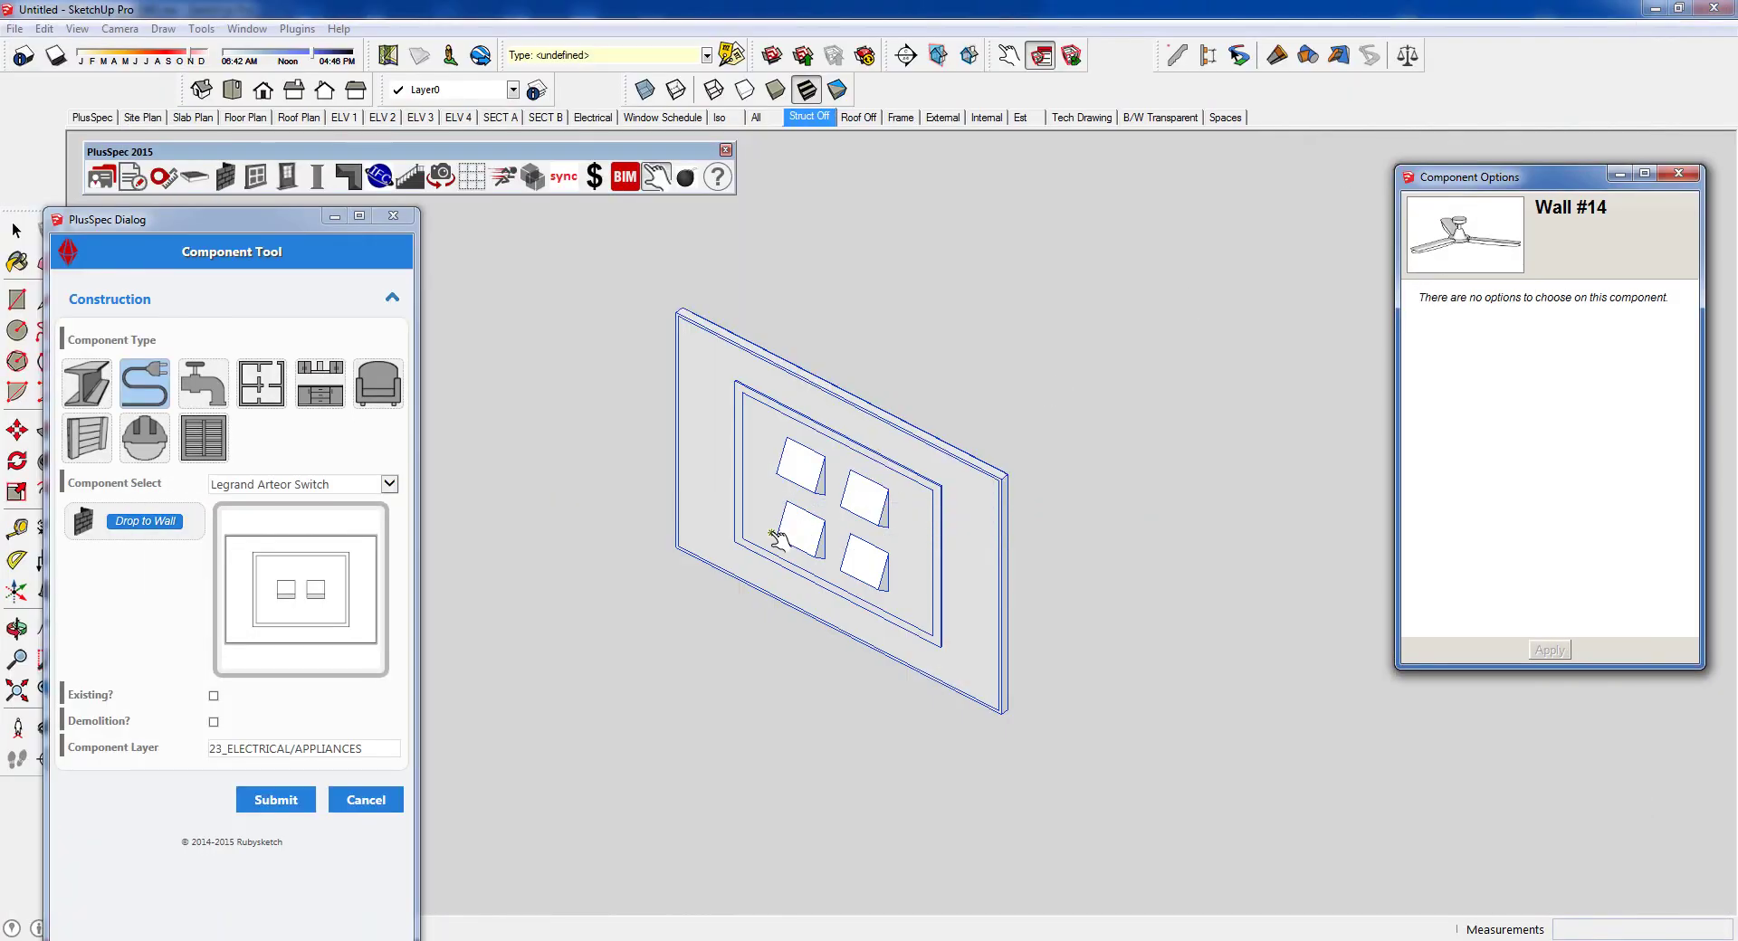
# - Open the Legrand Arteor wall switch for editing in the PlusSpec Component Tool
pyautogui.click(531, 178)
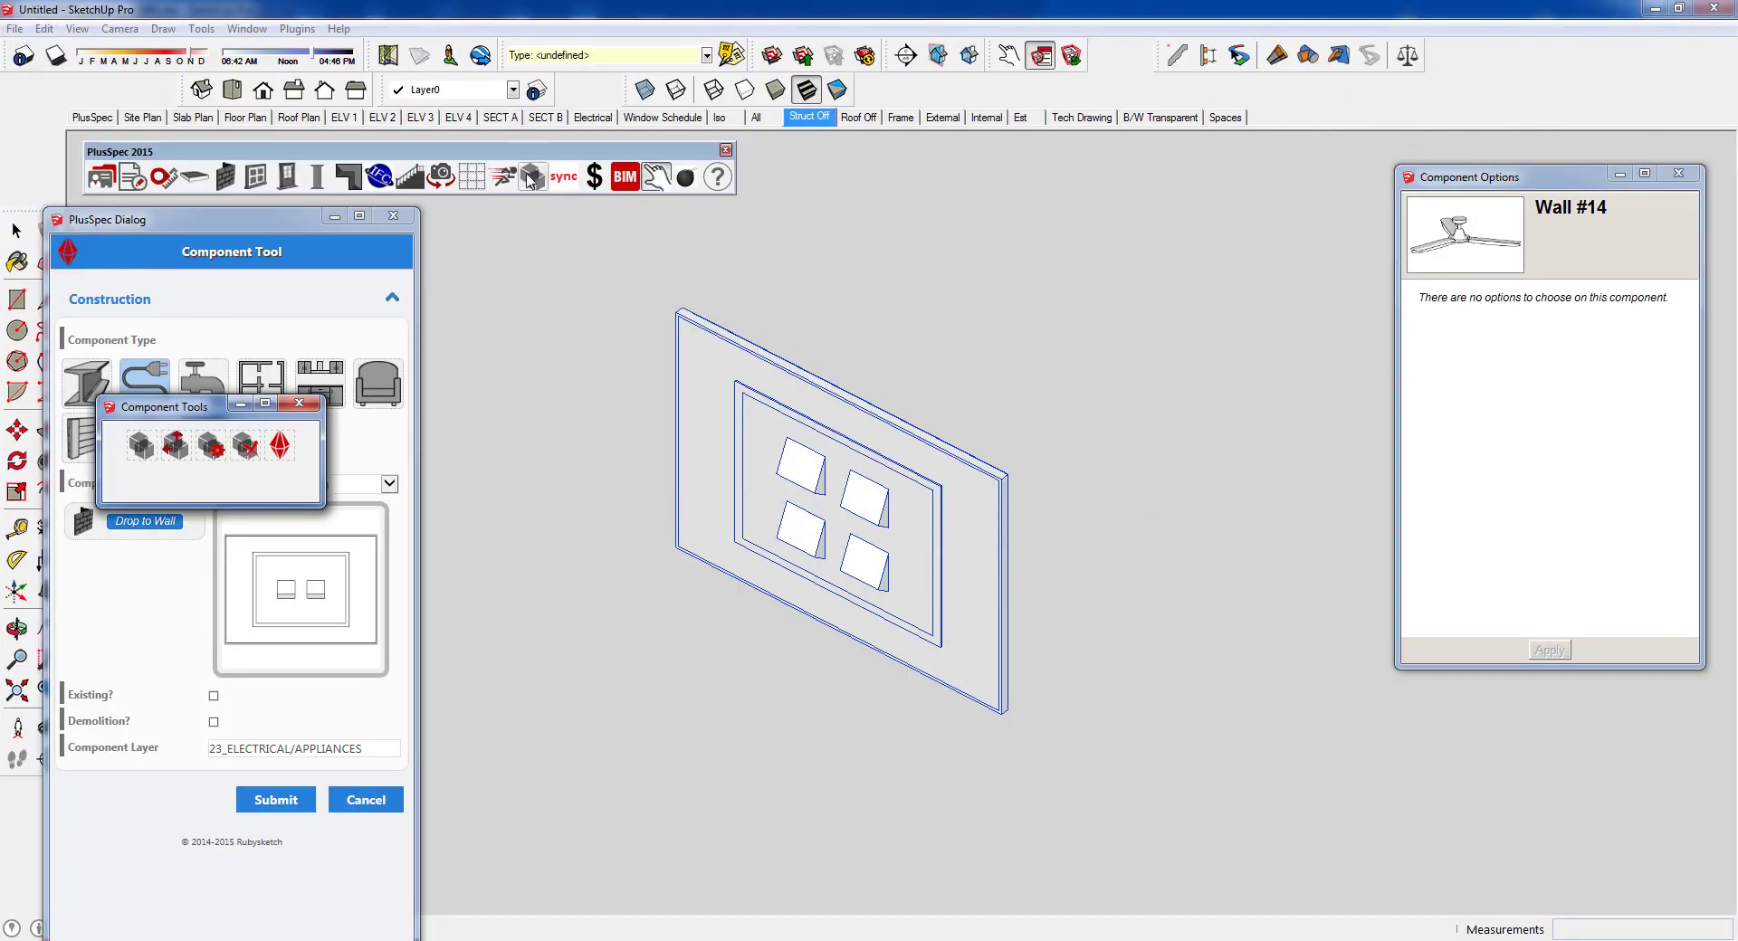
pyautogui.click(213, 447)
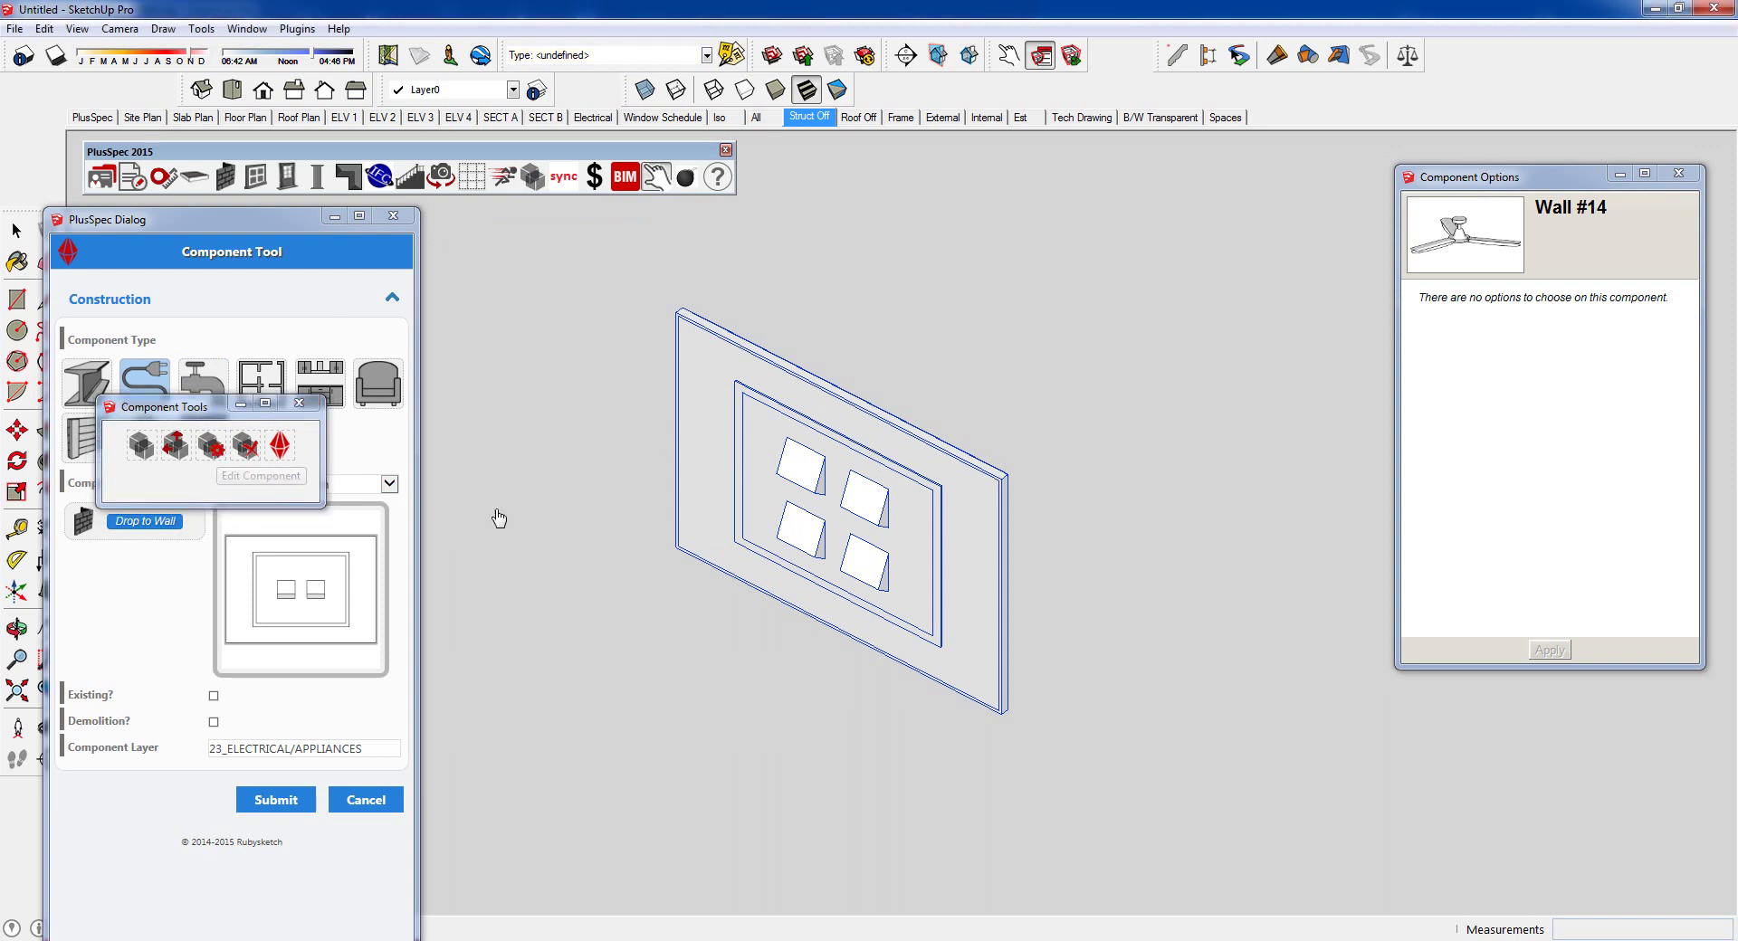
pyautogui.click(825, 536)
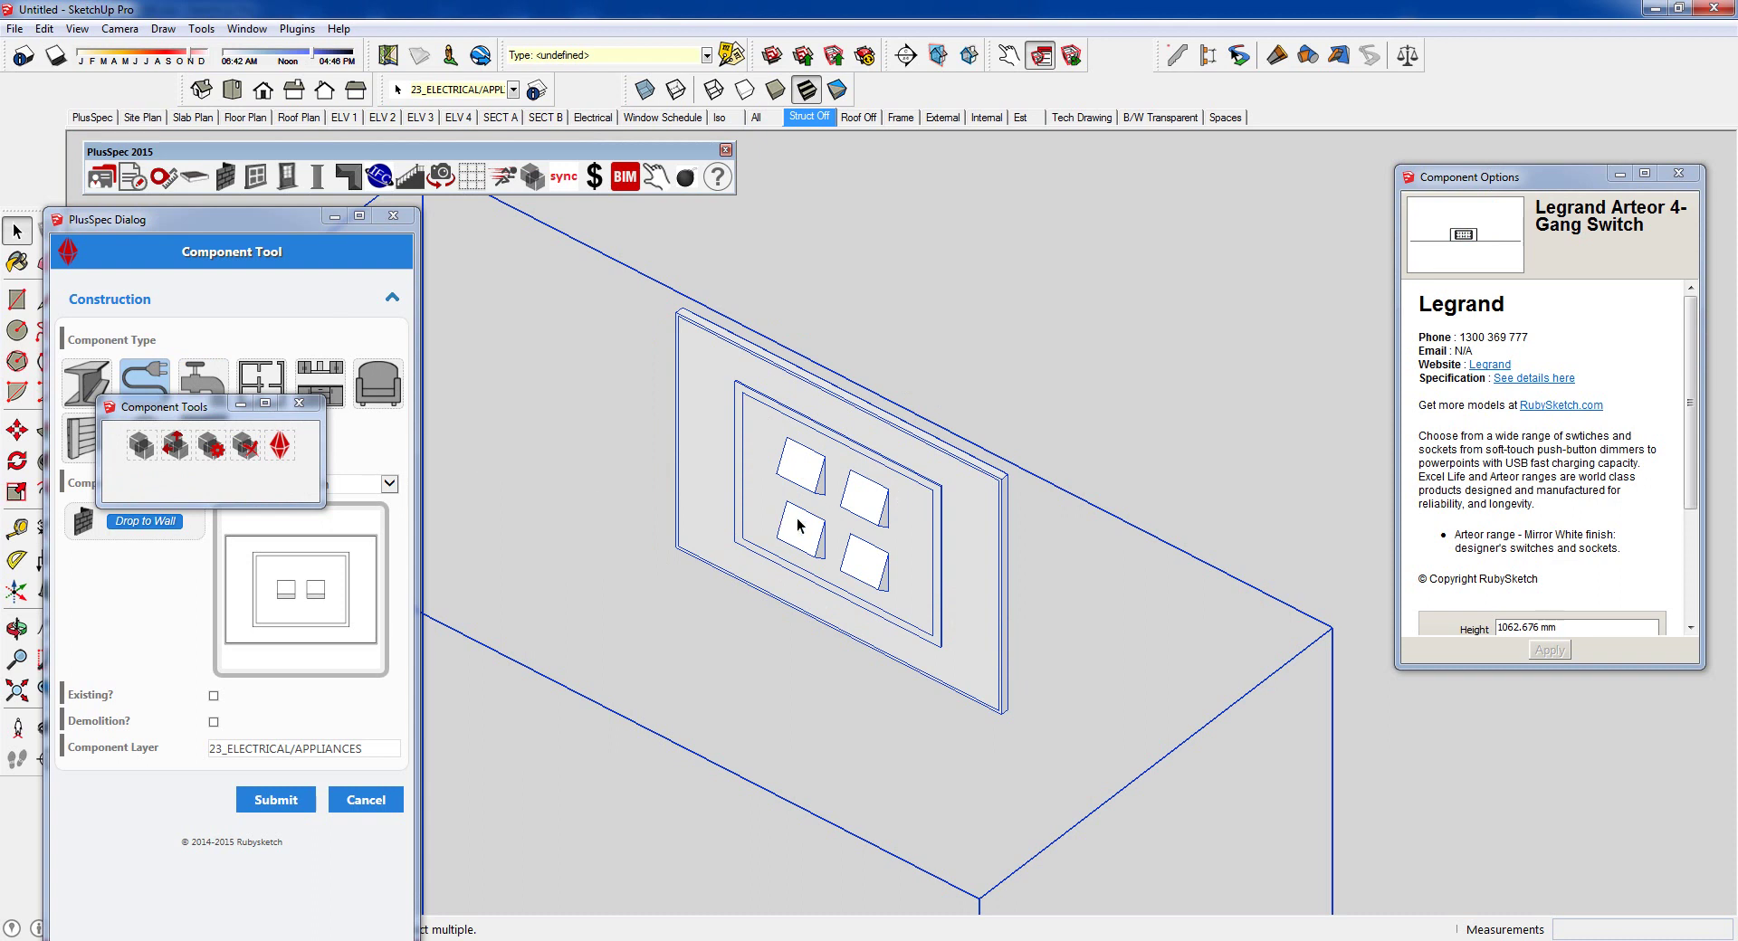
pyautogui.scroll(-1, 799, 525)
pyautogui.moveTo(1689, 453); pyautogui.dragTo(1675, 557)
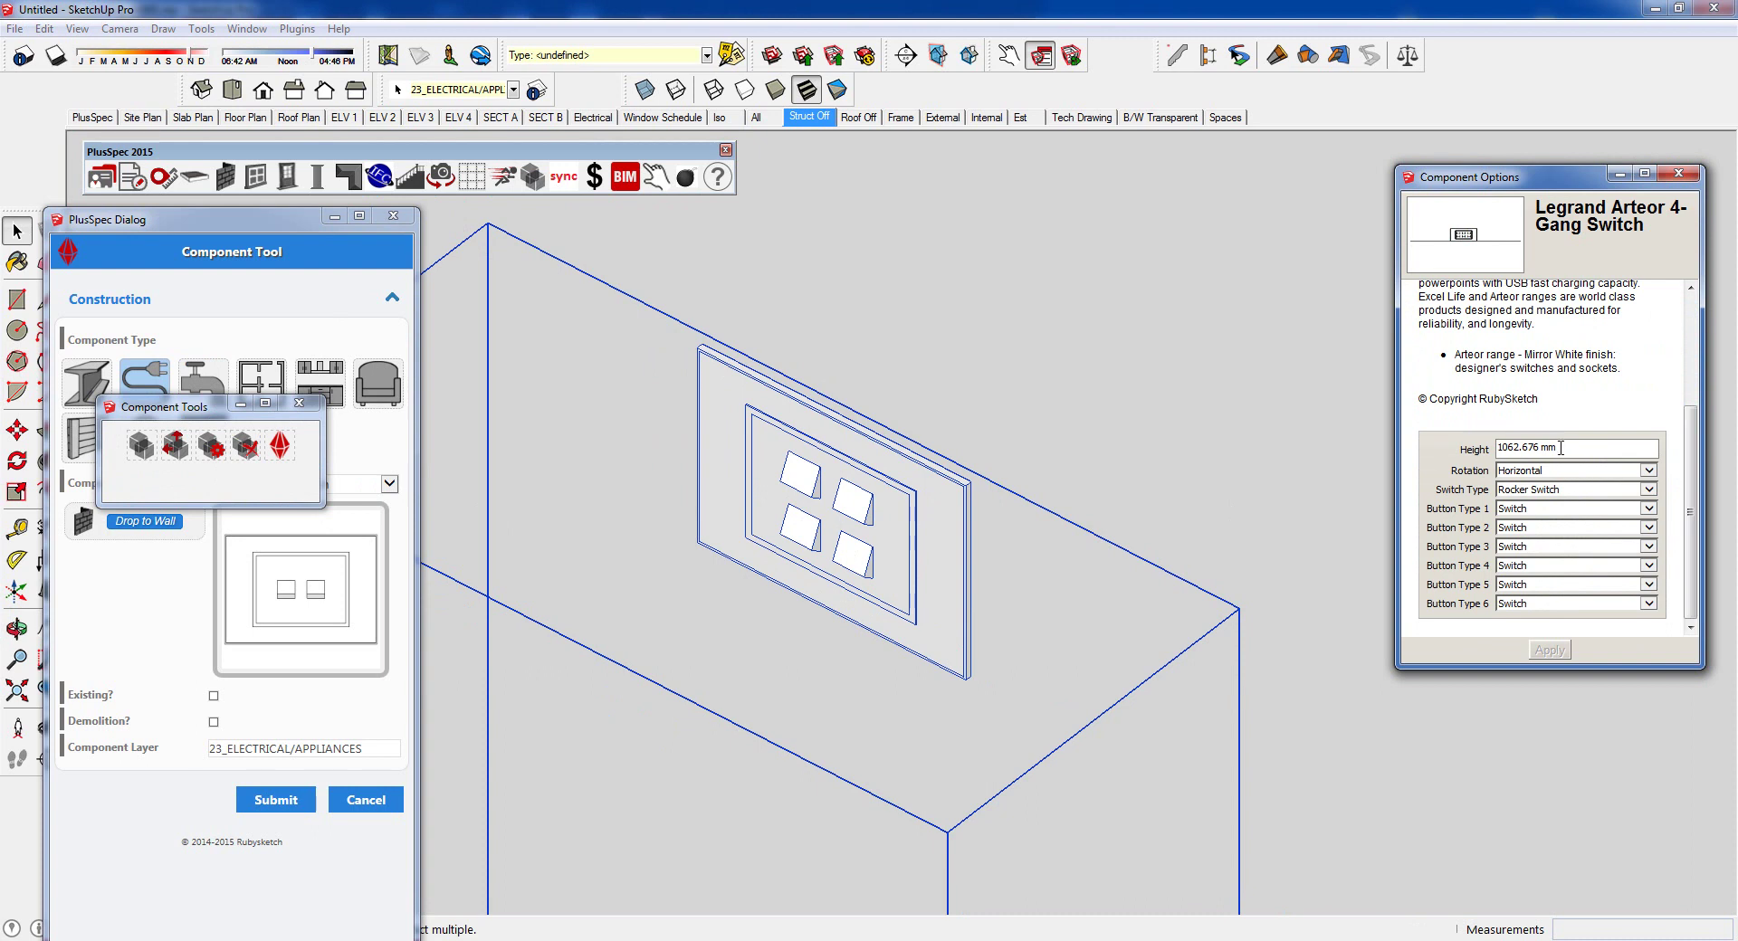
# - Make the switch Vertical, button 1 a push-button dimmer, button 2 a rotary fan switch, and apply
pyautogui.click(1648, 470)
pyautogui.click(1527, 503)
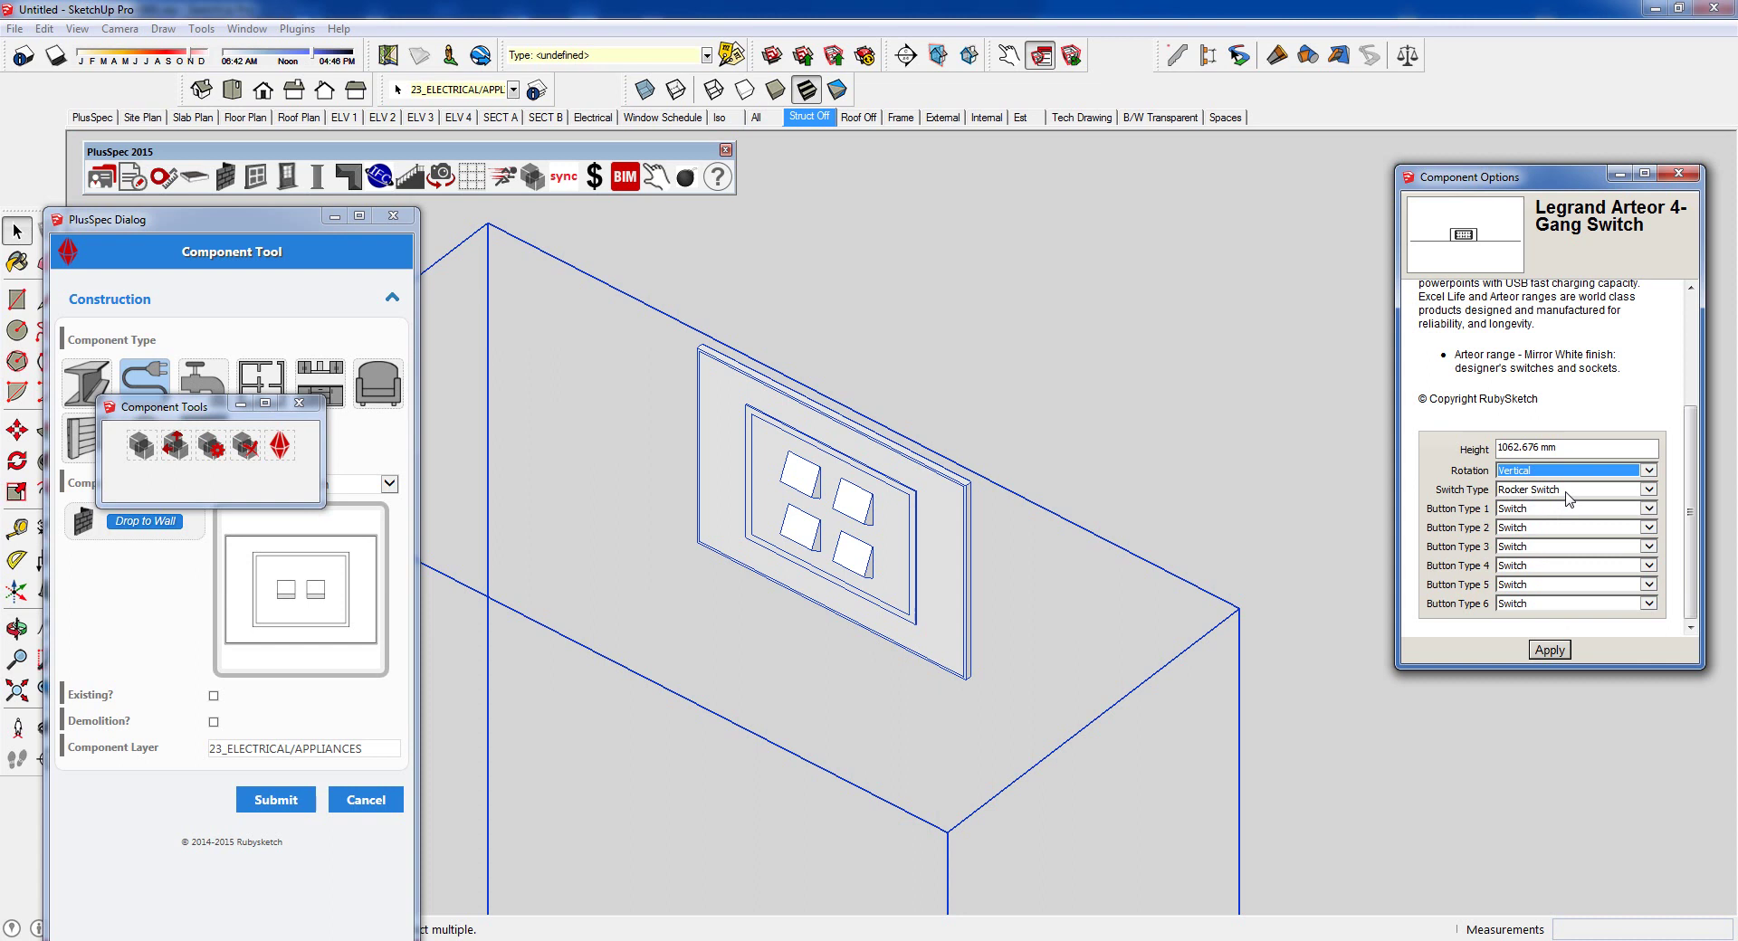
pyautogui.click(1558, 510)
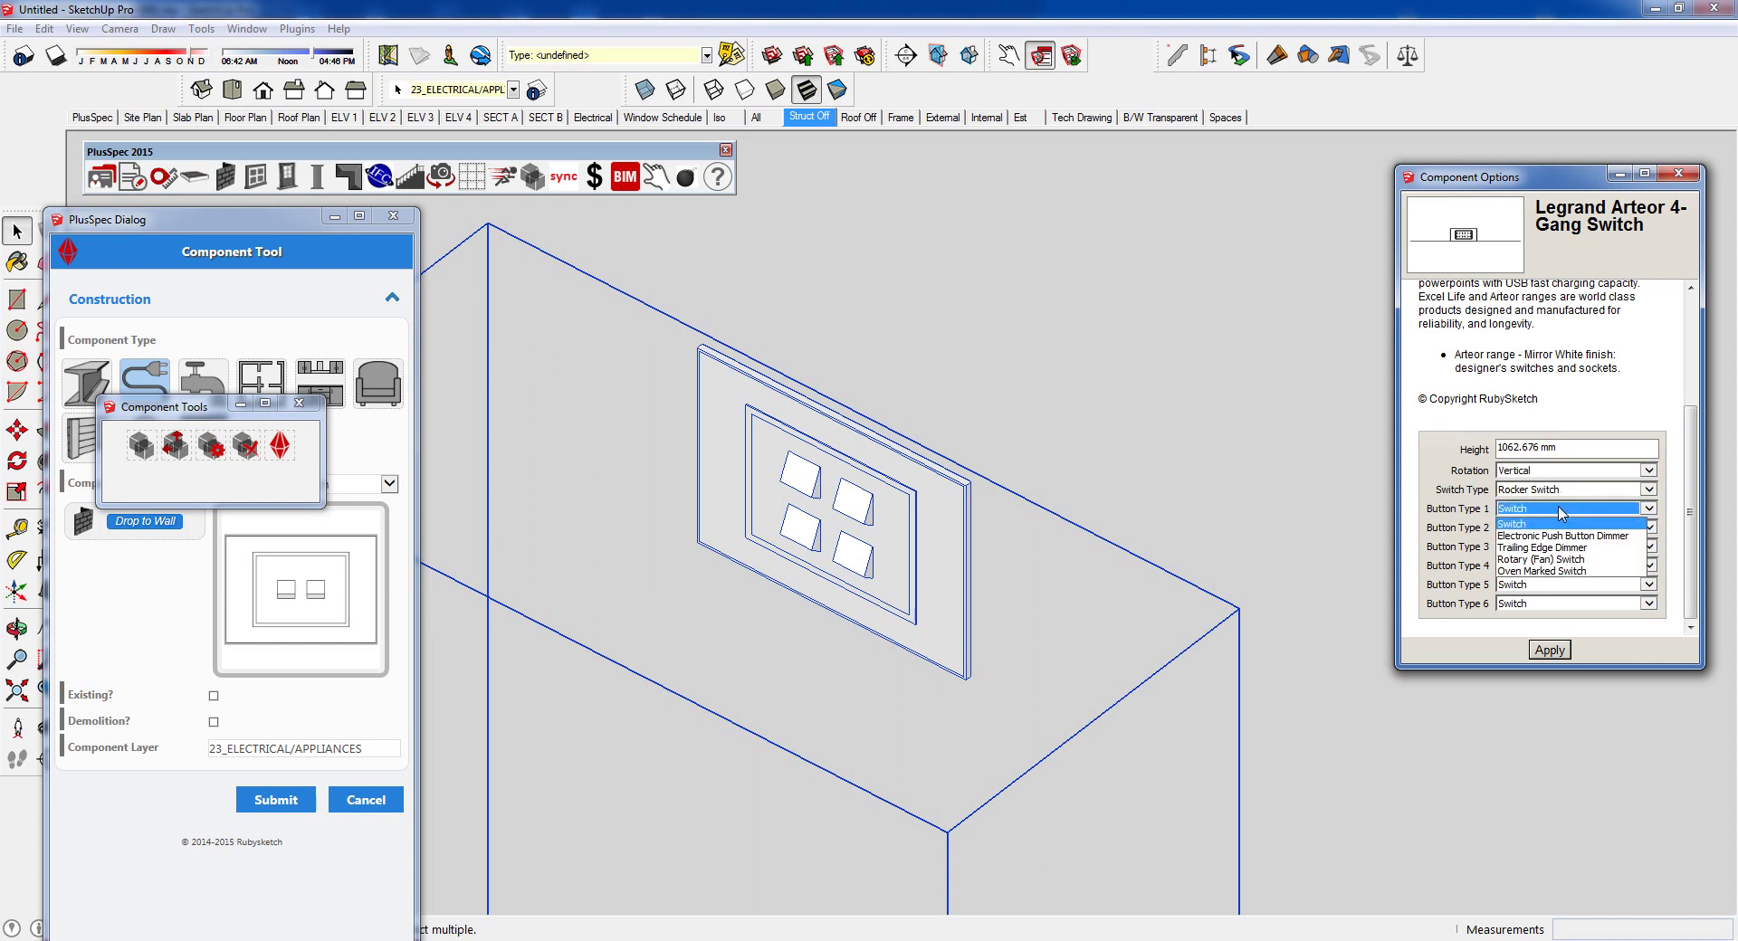
pyautogui.click(1555, 535)
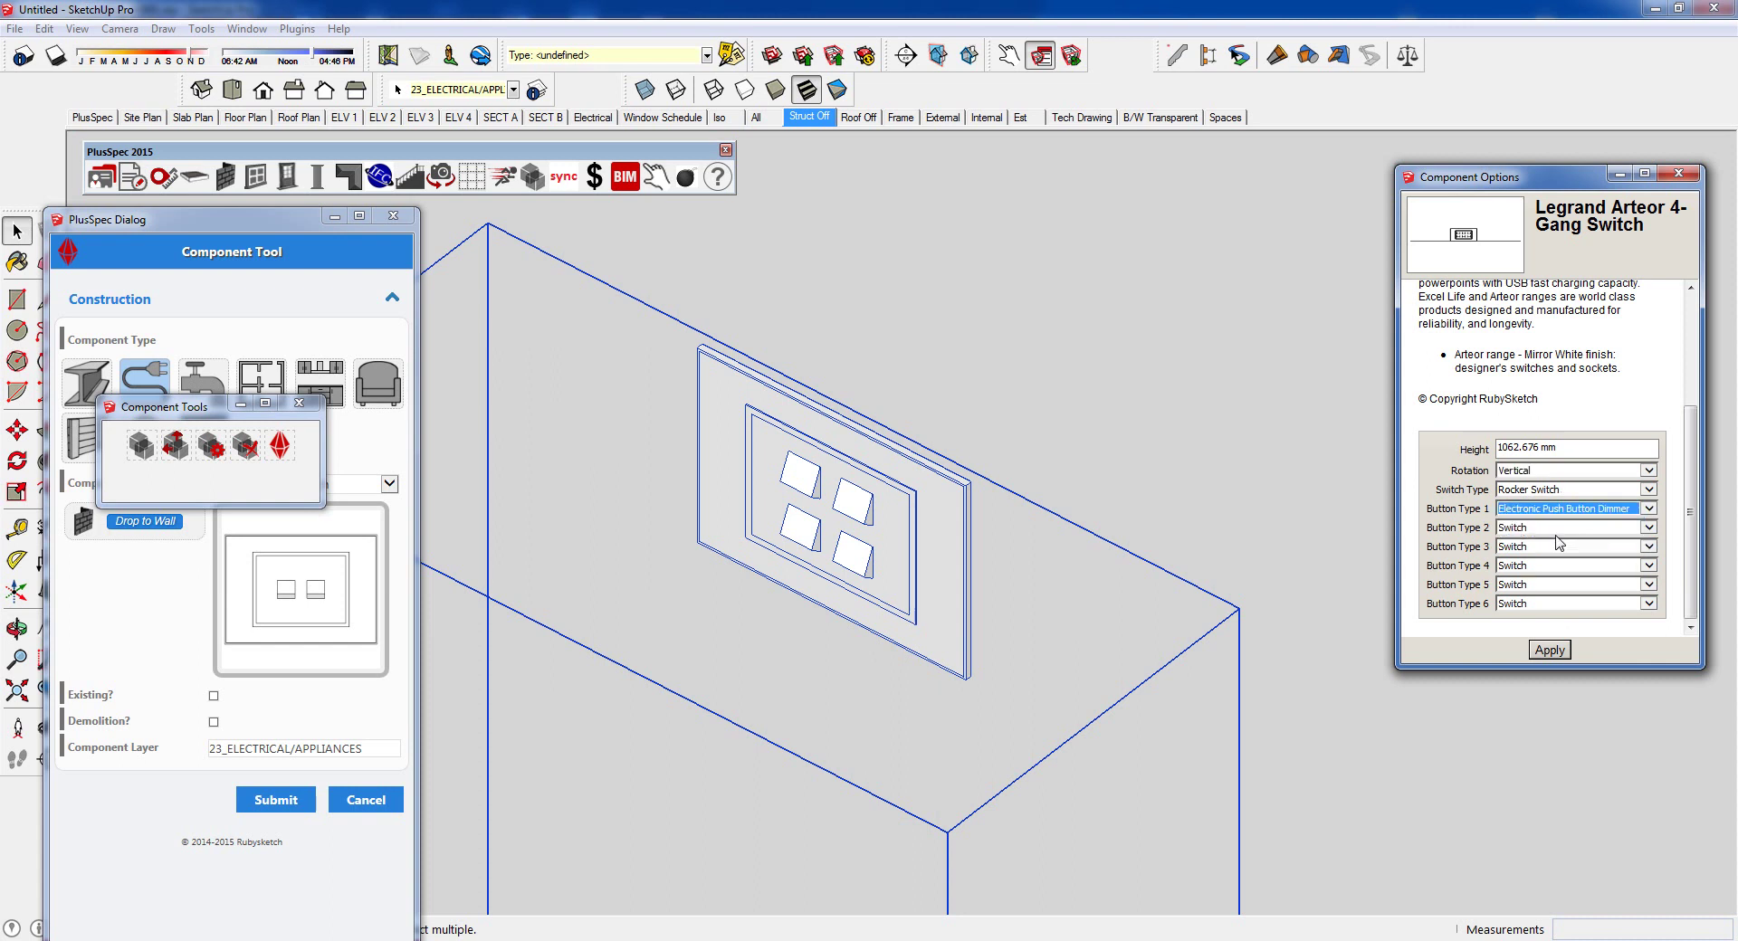
pyautogui.click(1551, 529)
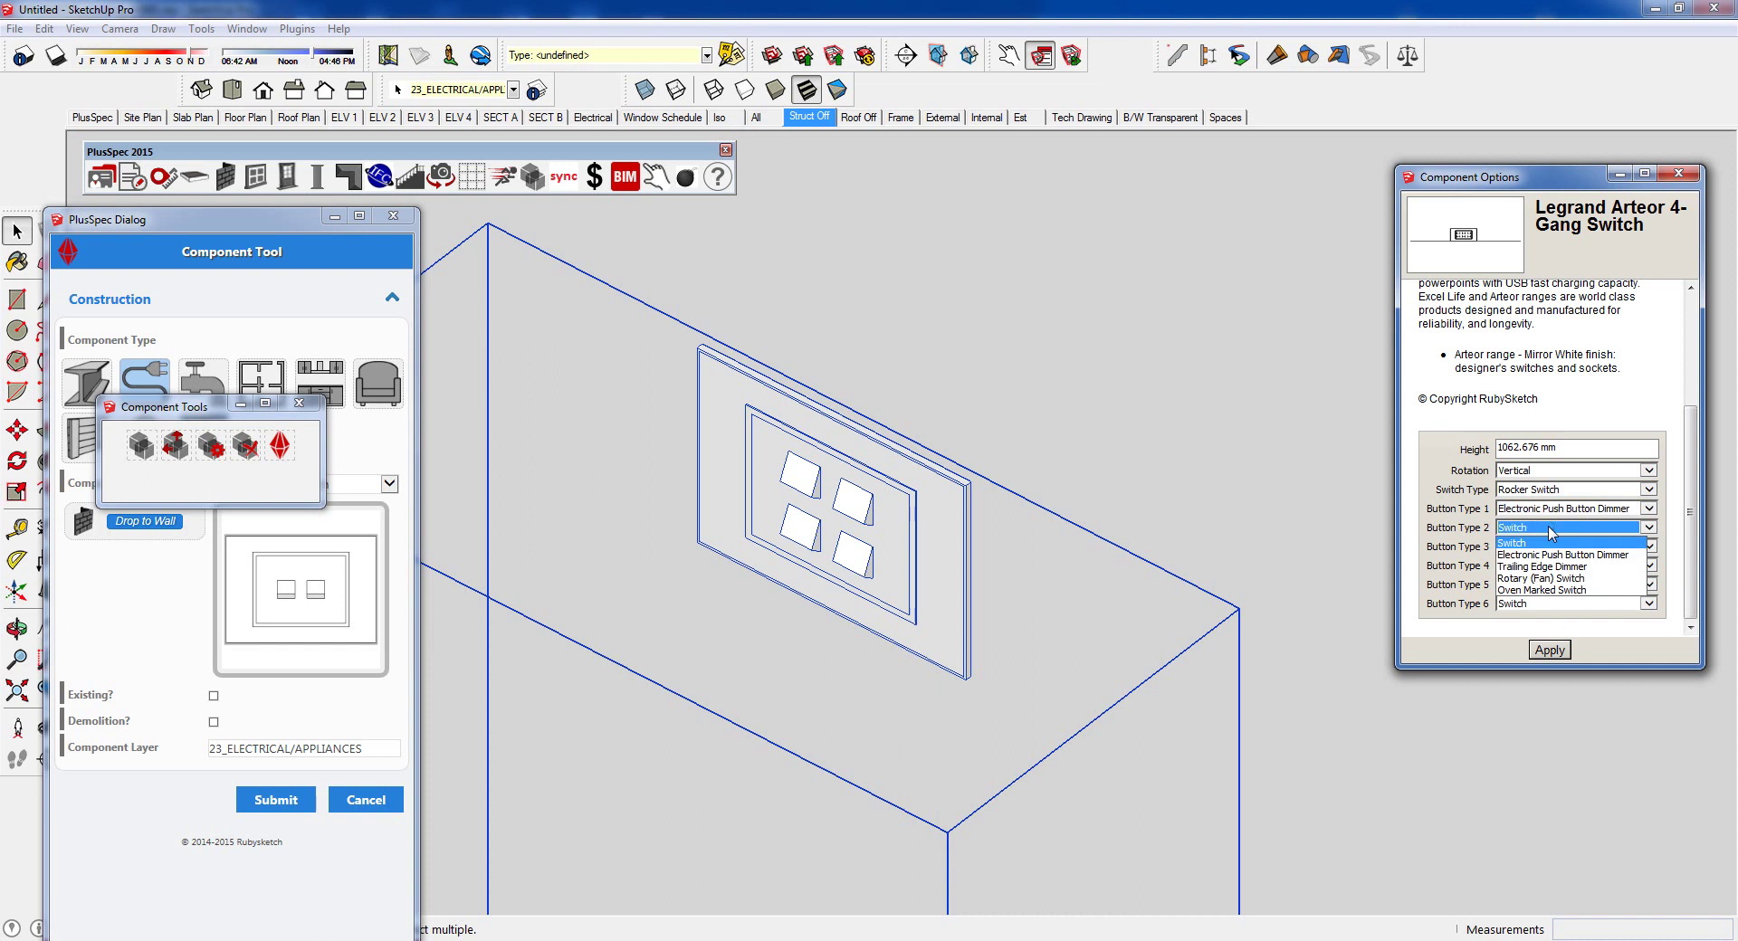
pyautogui.click(1548, 579)
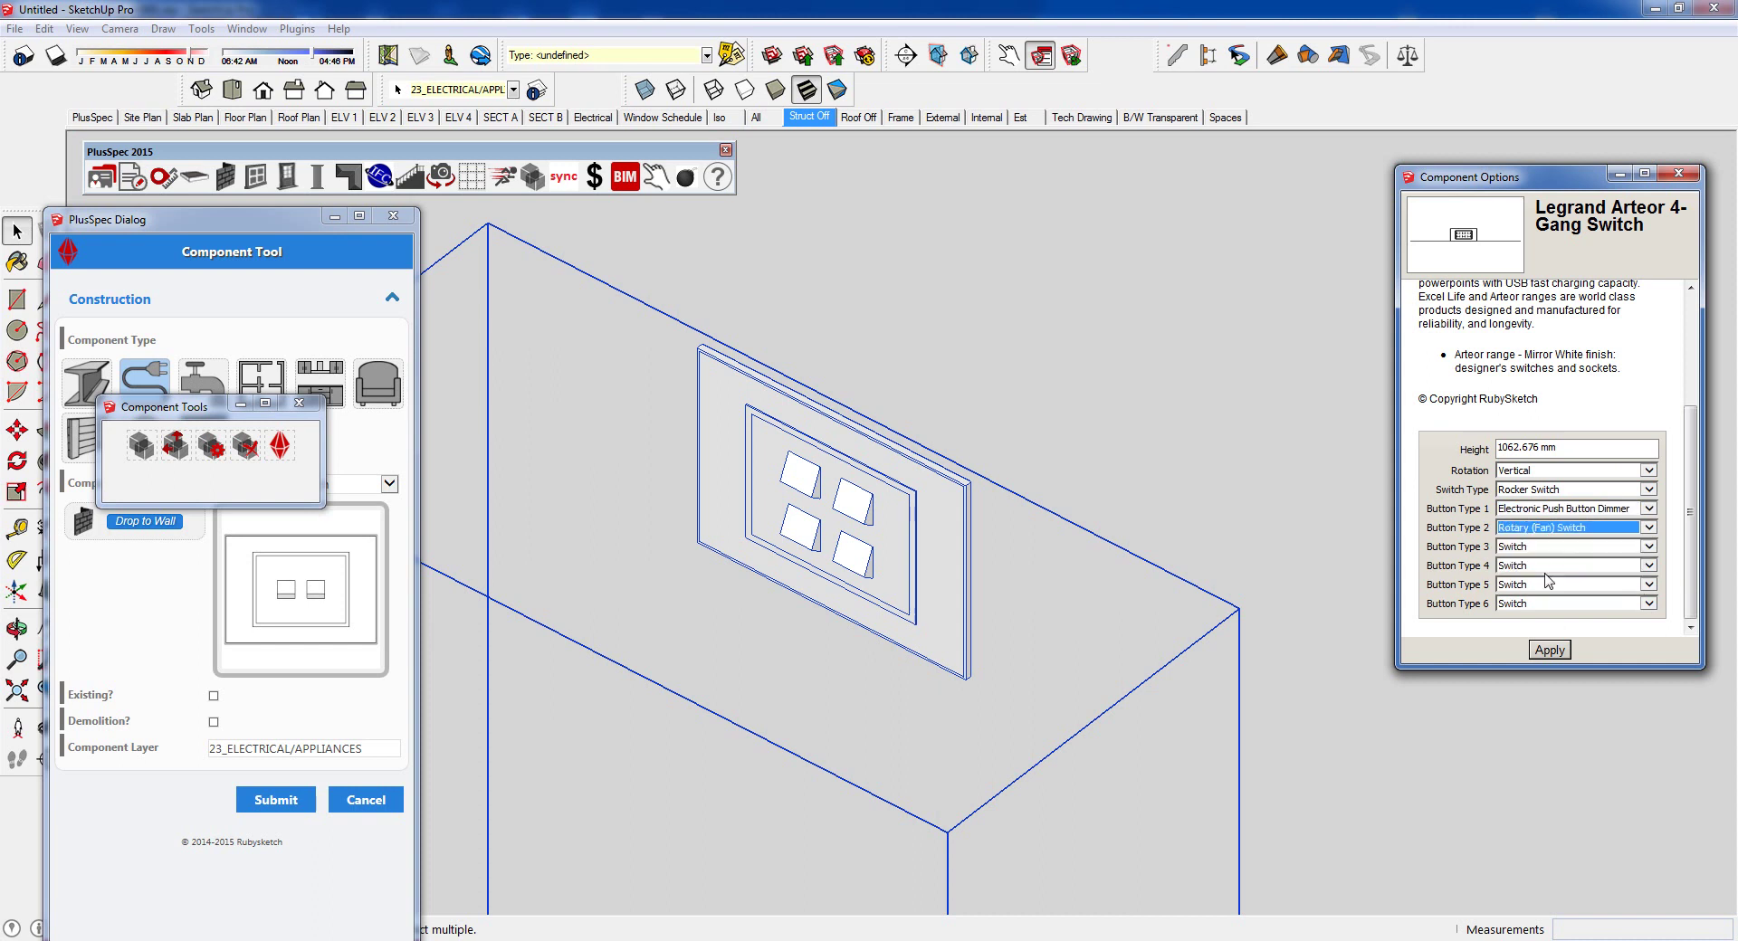
pyautogui.click(1549, 650)
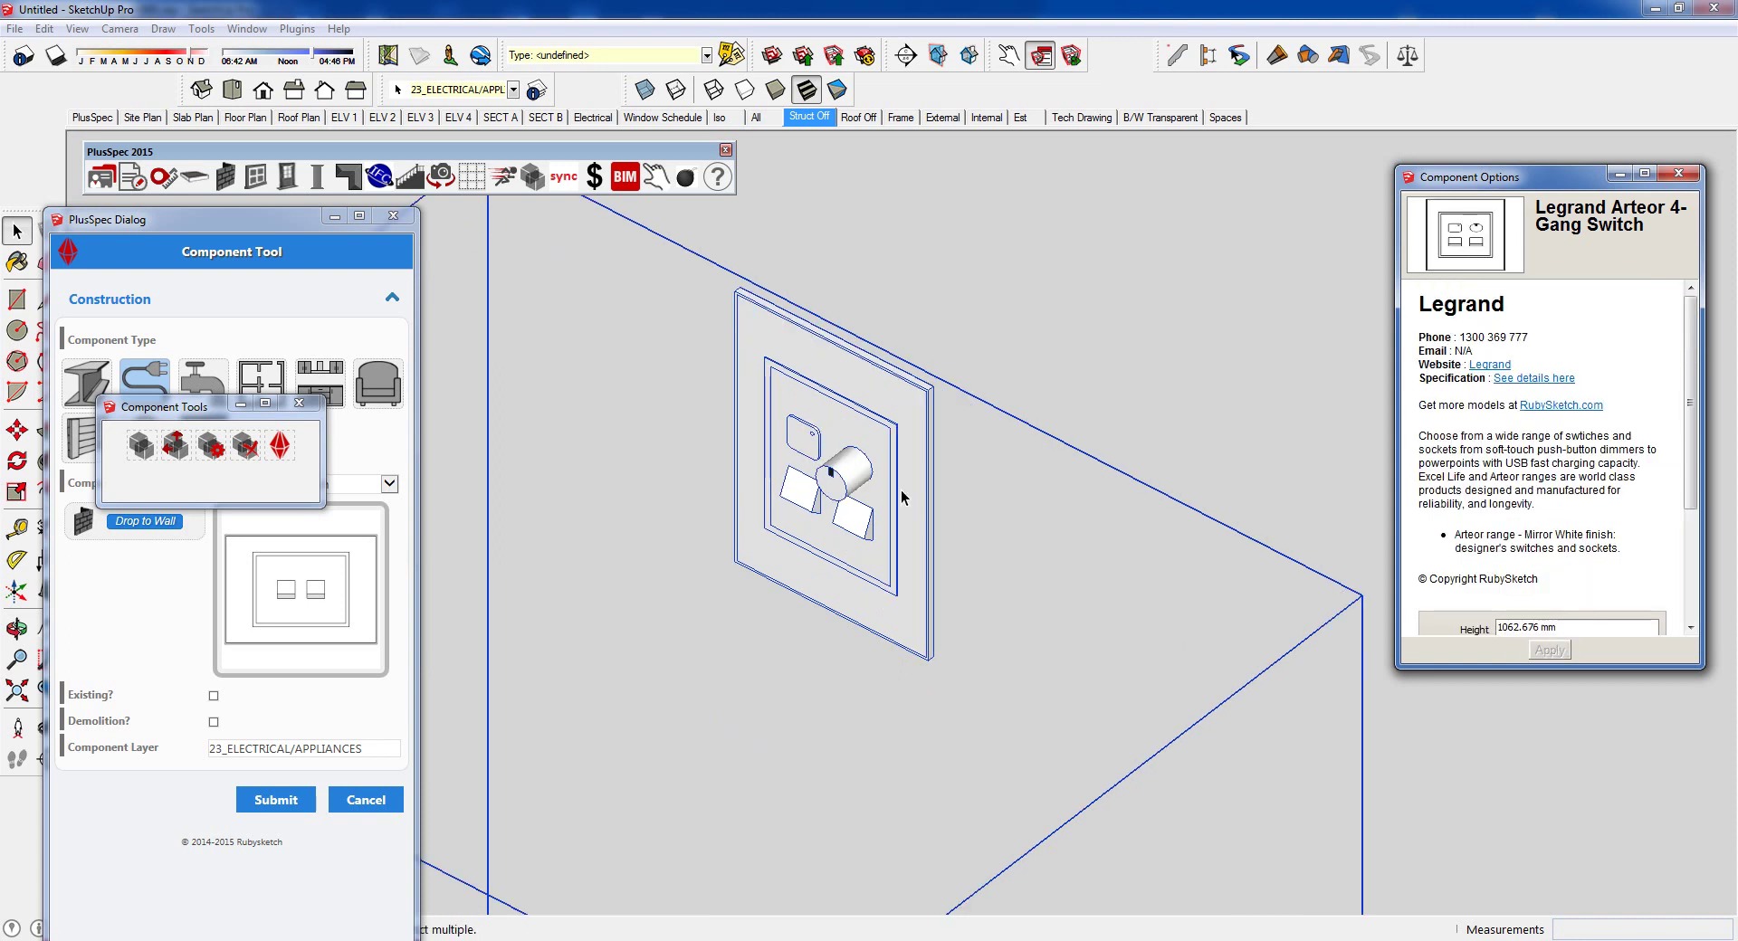
pyautogui.moveTo(867, 484); pyautogui.dragTo(571, 526, button='middle')
# - Scroll the 23_ELECTRICAL/APPLIANCES takeoff through the dimmer, rotary fan switch, rockers, plates and fans
pyautogui.press('space')
pyautogui.scroll(-8, 856, 523)
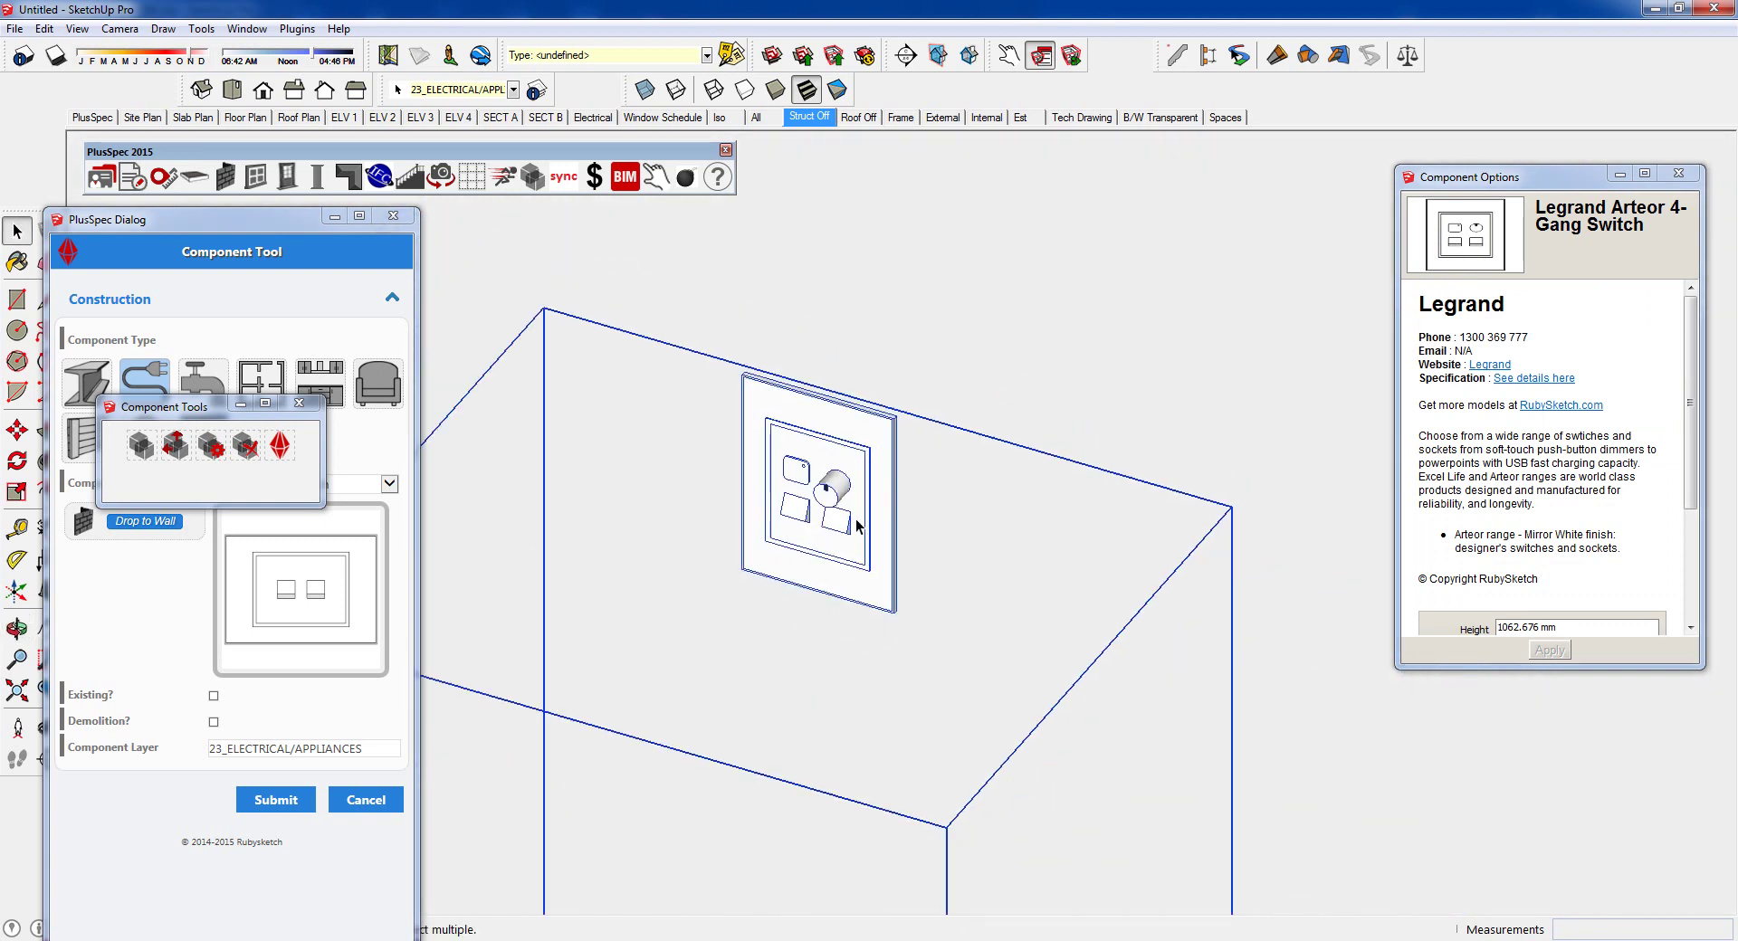
pyautogui.scroll(-5, 855, 523)
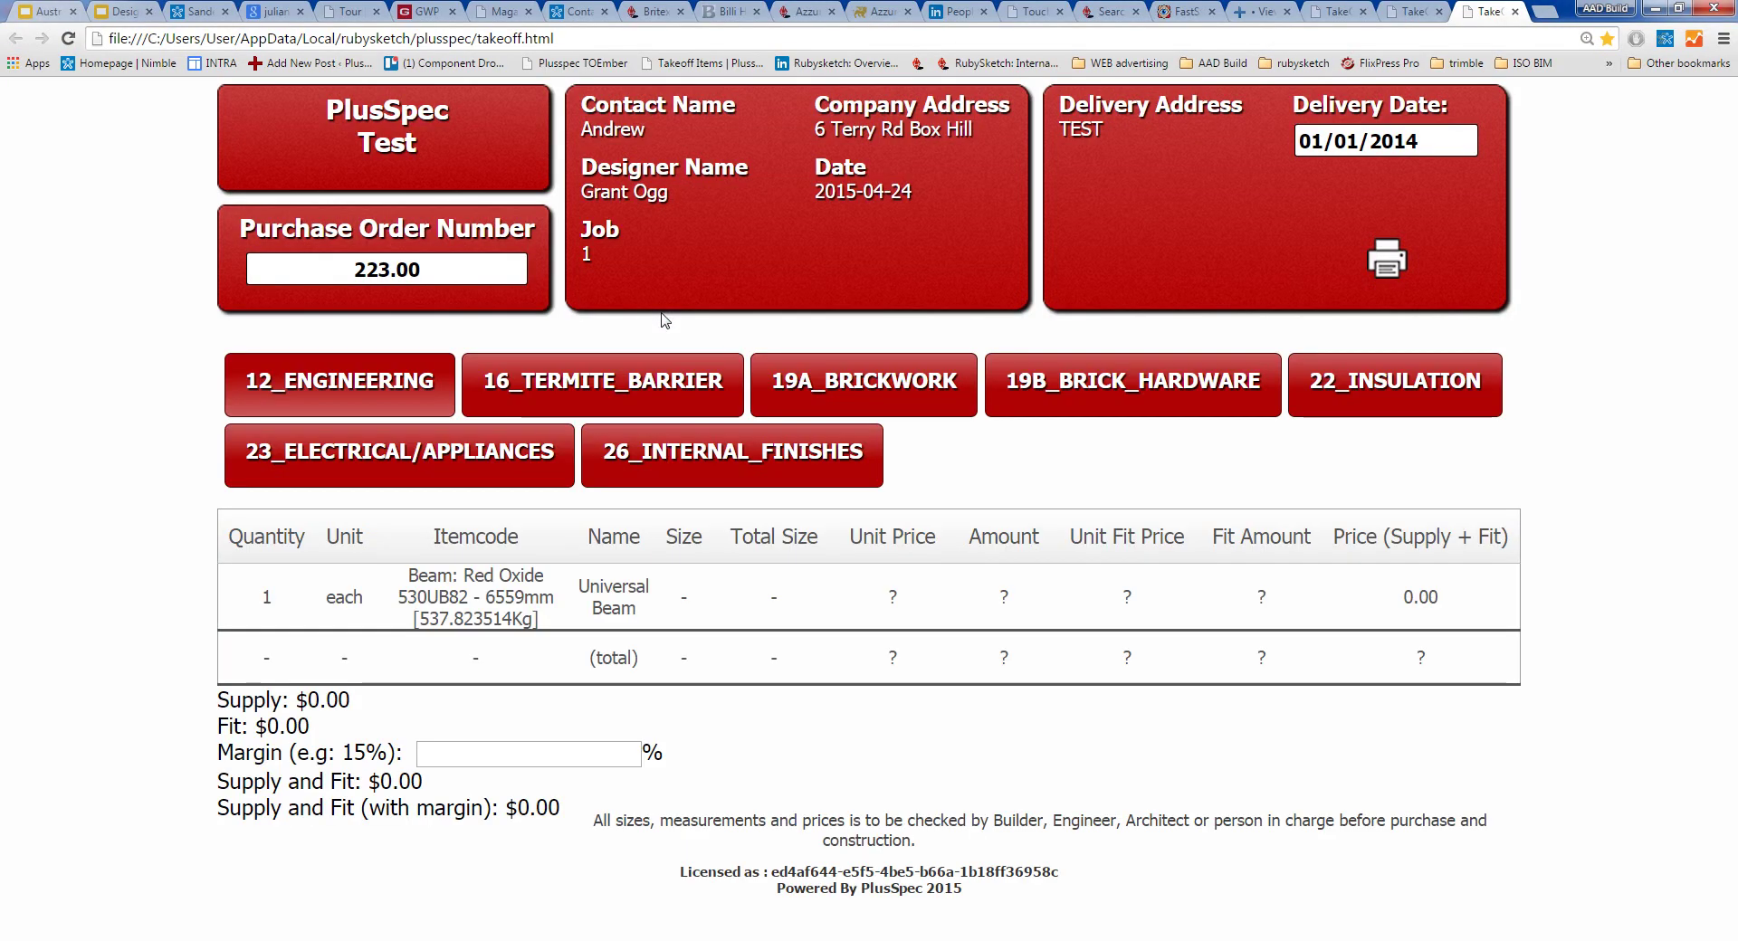
pyautogui.click(475, 449)
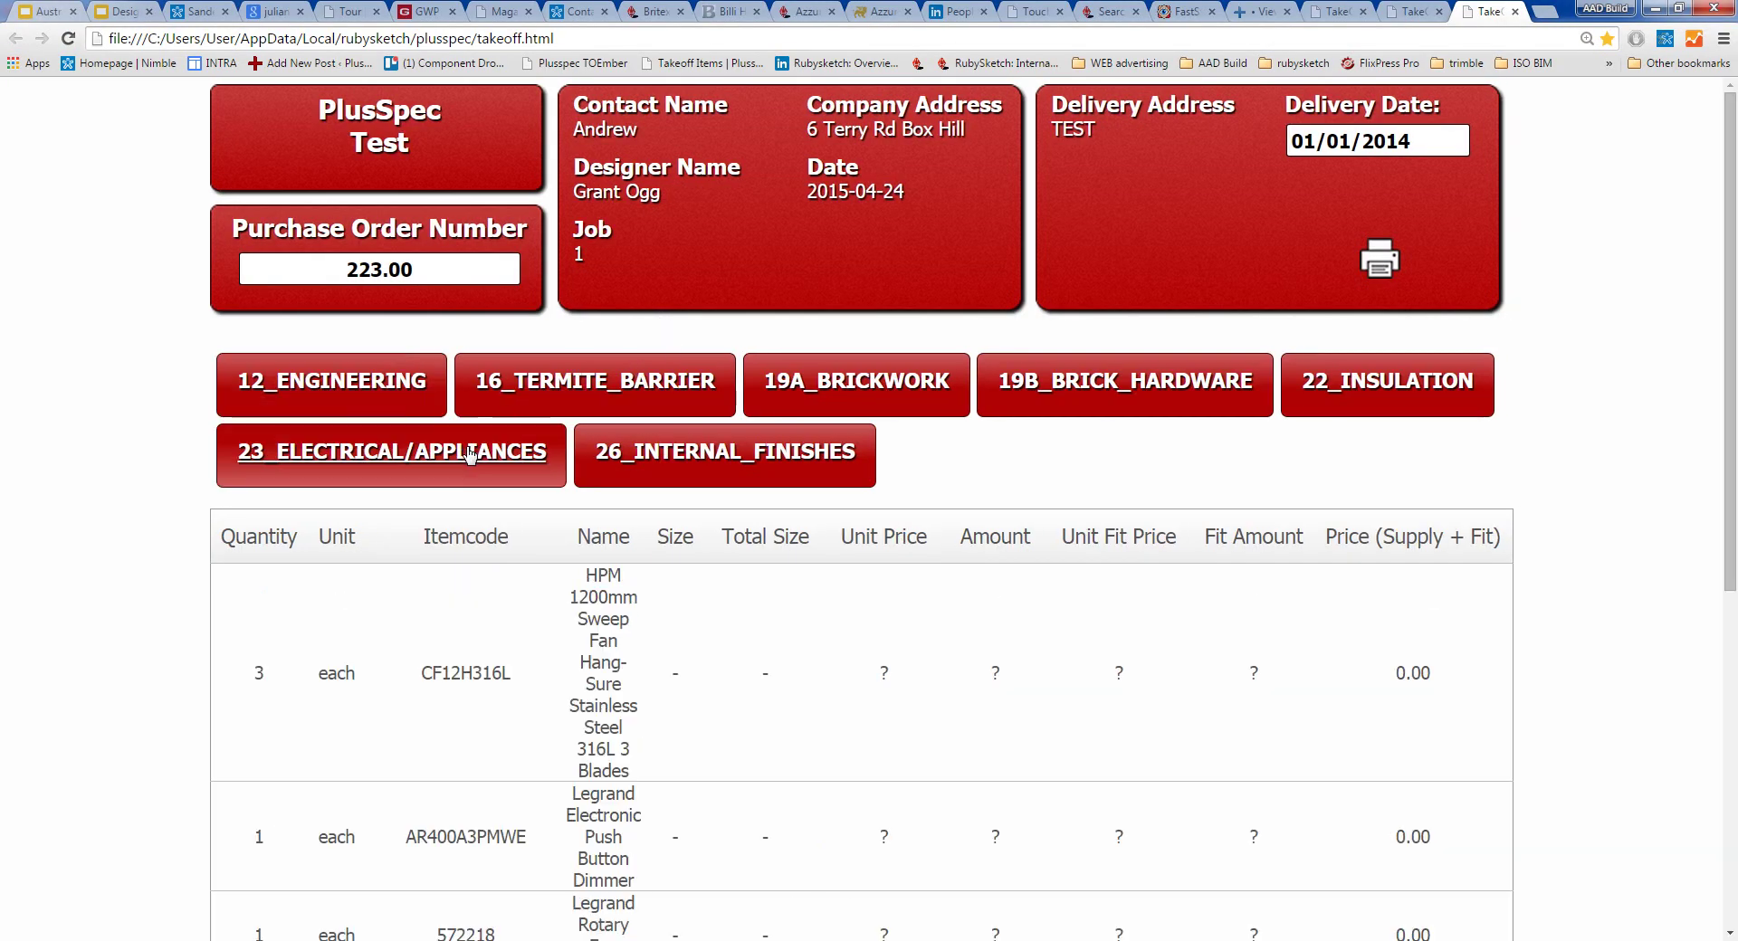
pyautogui.scroll(-2, 638, 467)
pyautogui.scroll(-2, 639, 472)
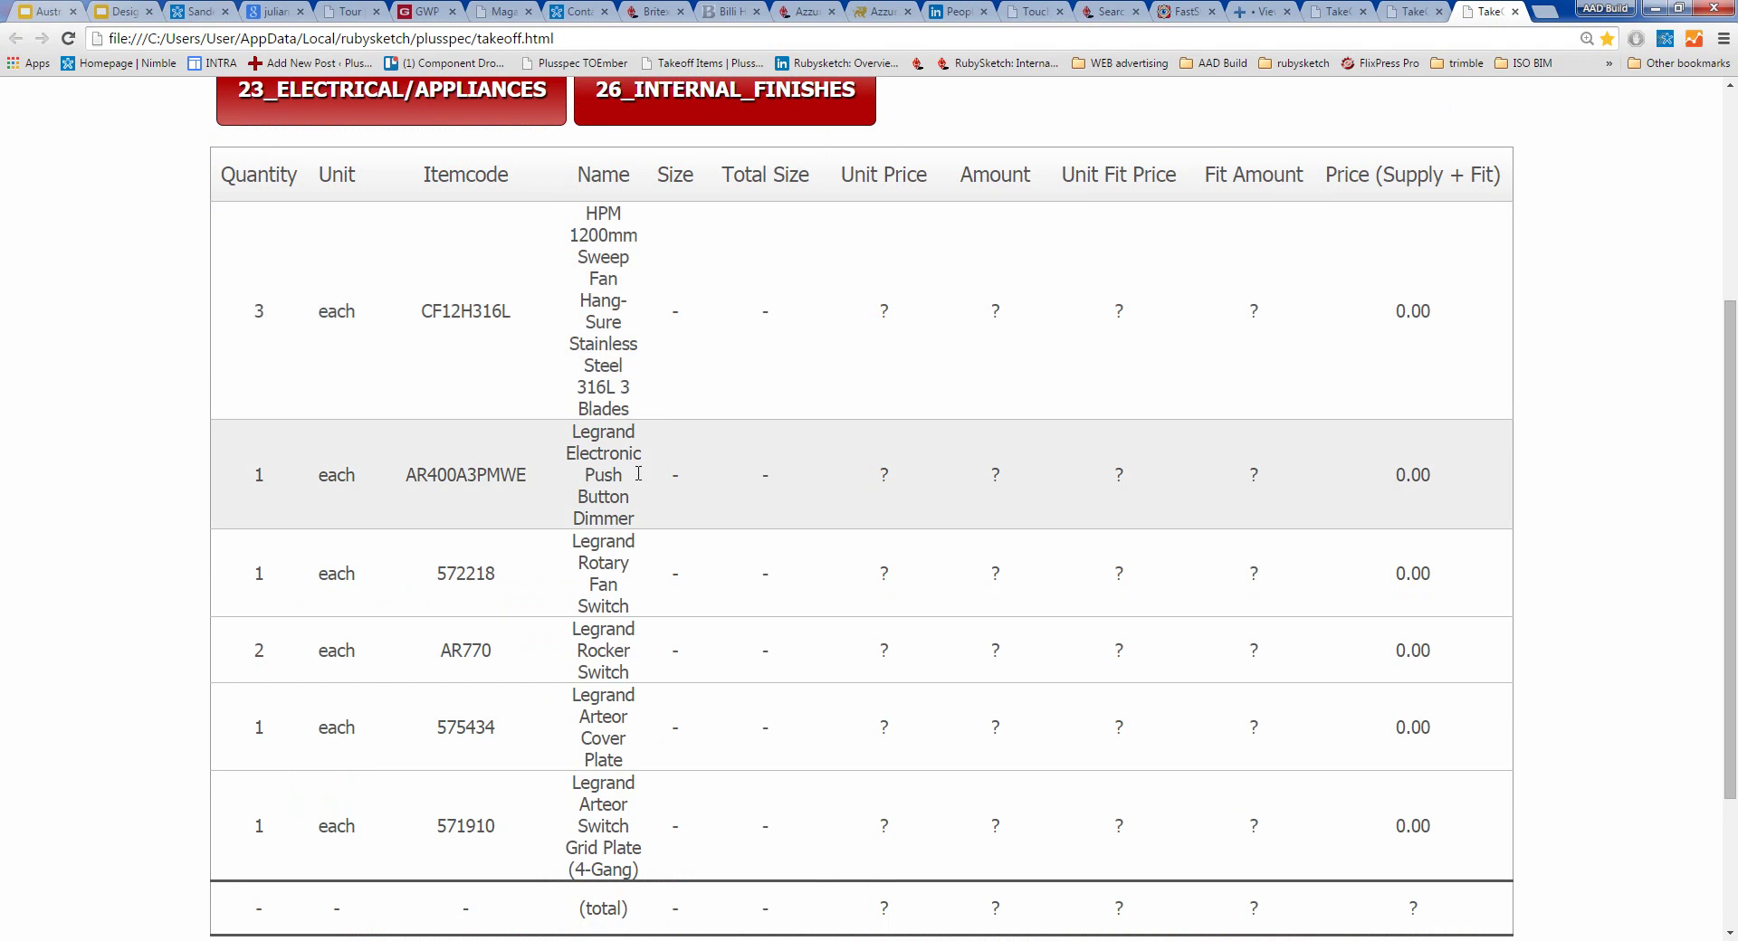
pyautogui.scroll(-1, 638, 472)
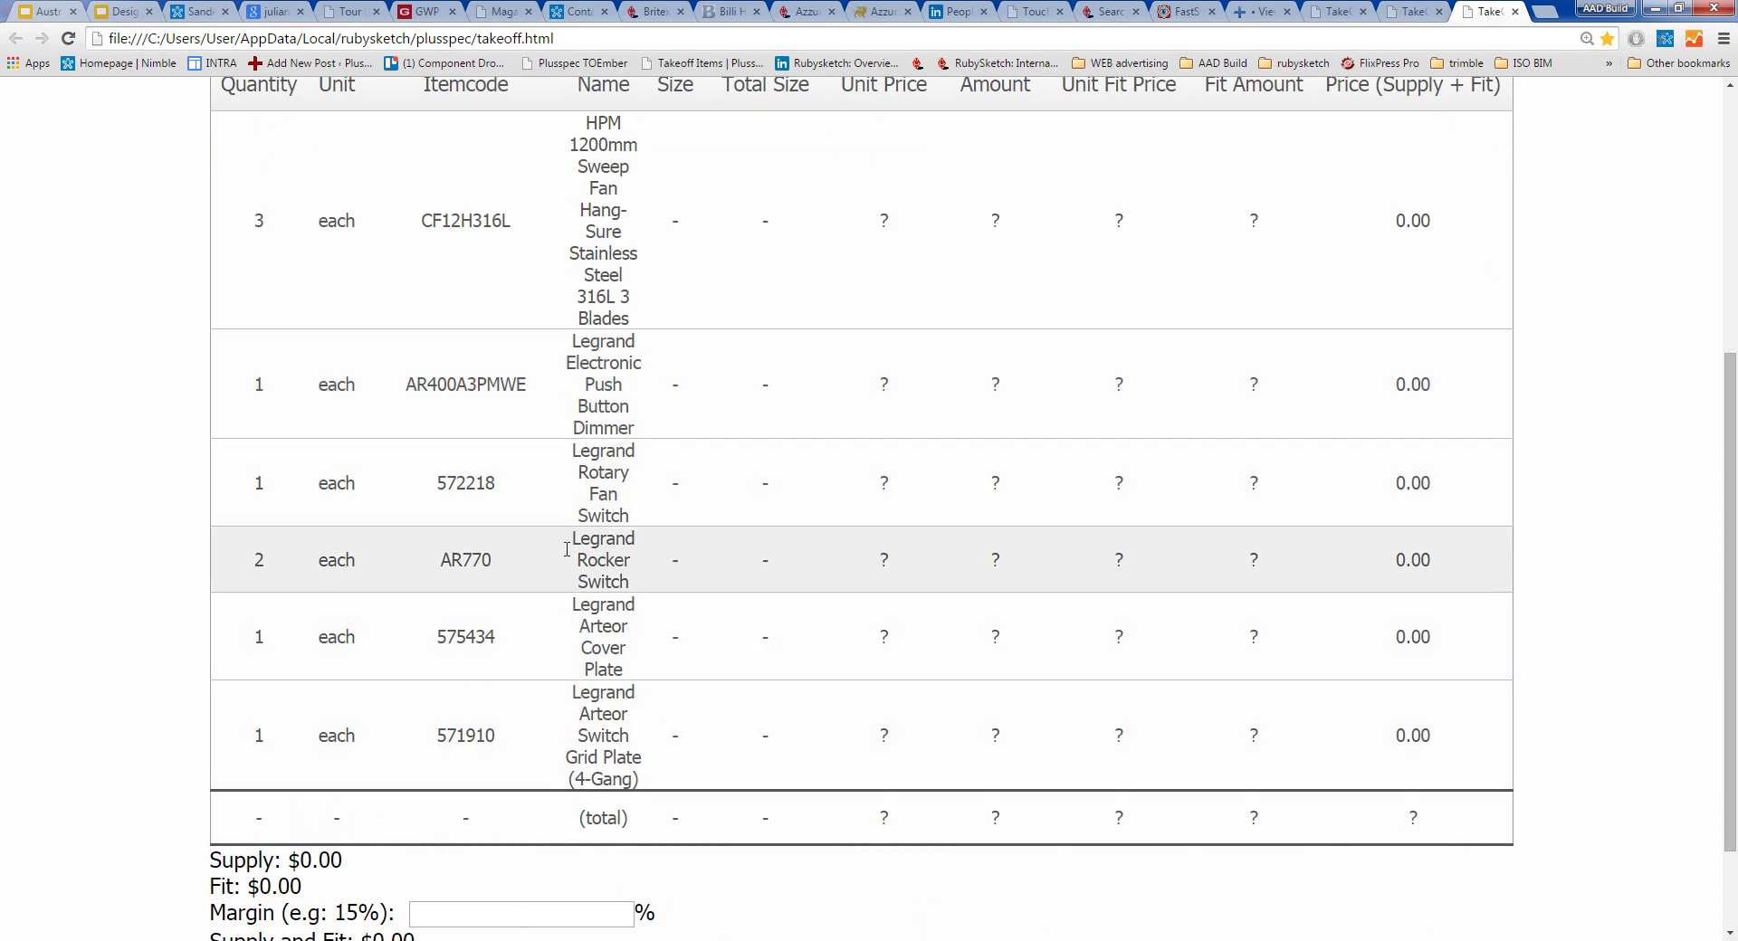
pyautogui.scroll(5, 559, 400)
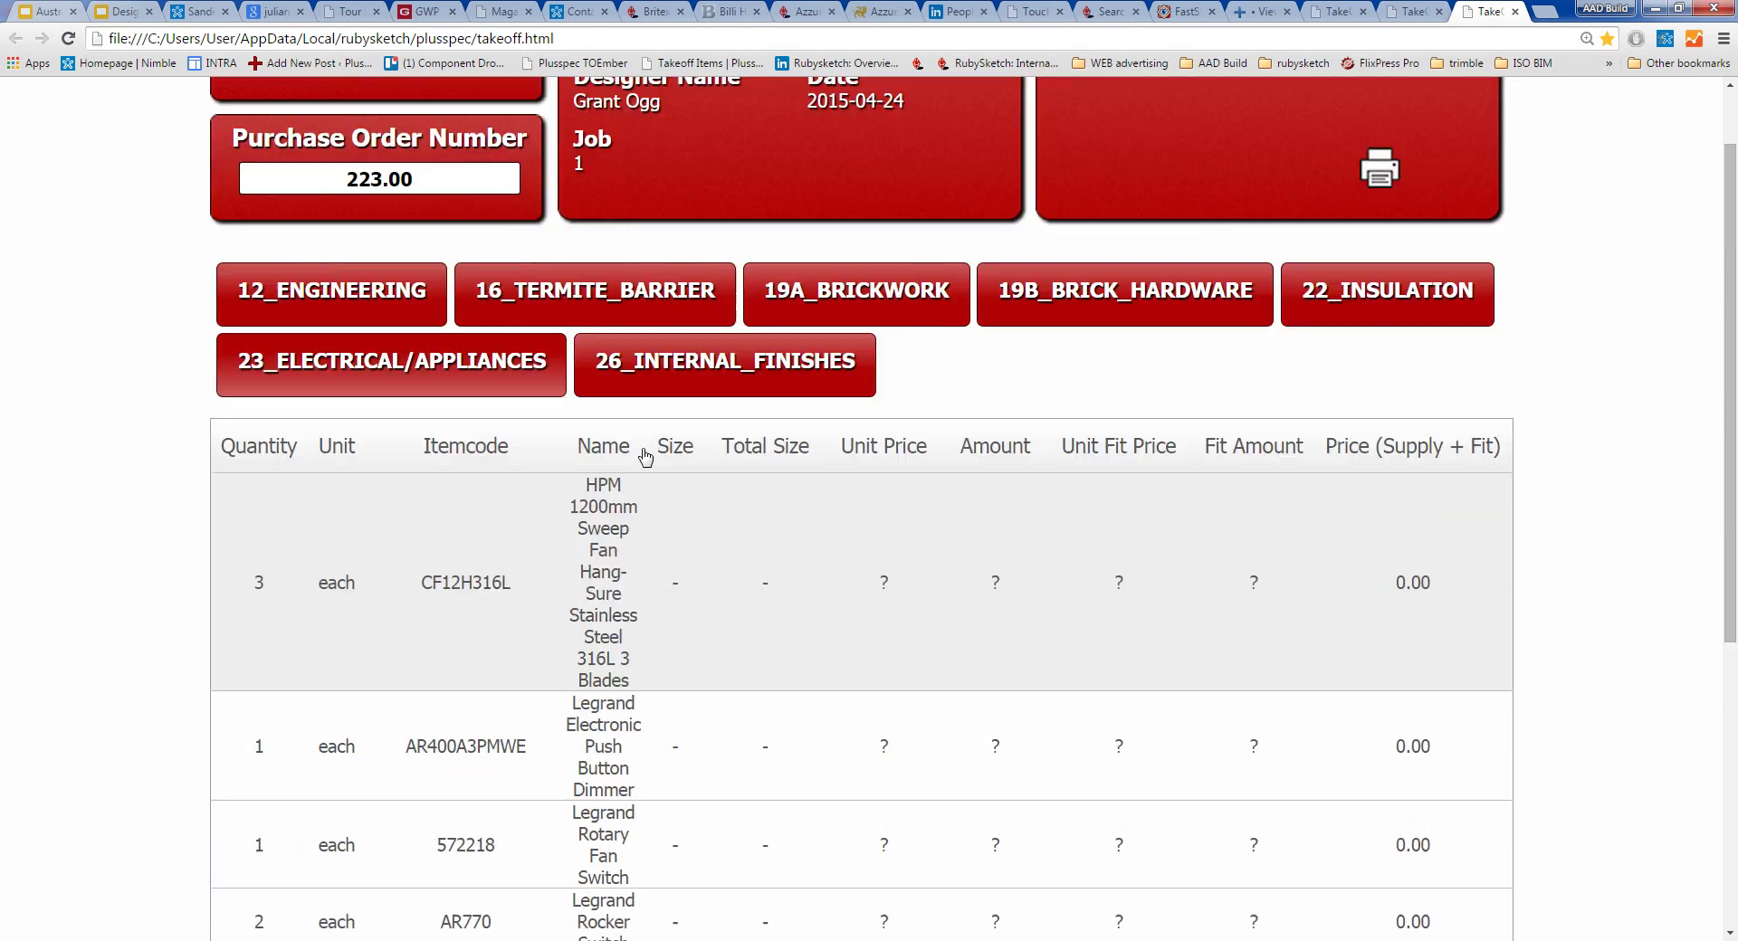
# - Return to SketchUp, orbit around the switch box, and move the Component Tools palette upward
pyautogui.click(1654, 15)
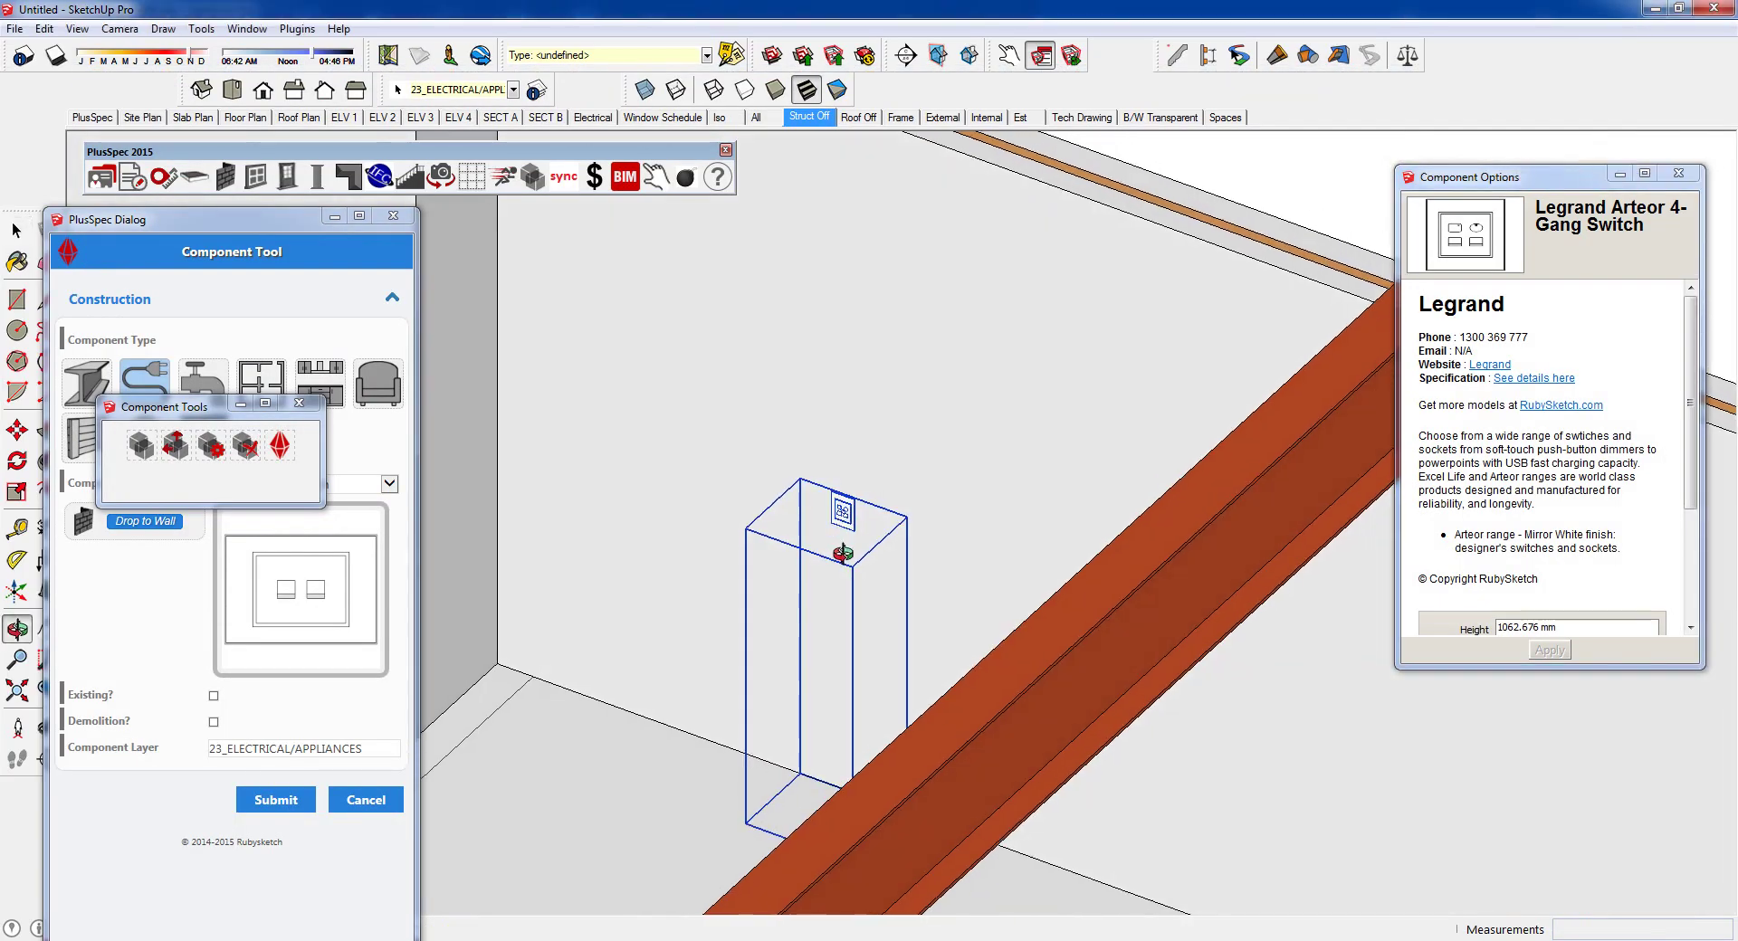
pyautogui.scroll(-5, 842, 553)
pyautogui.scroll(3, 902, 616)
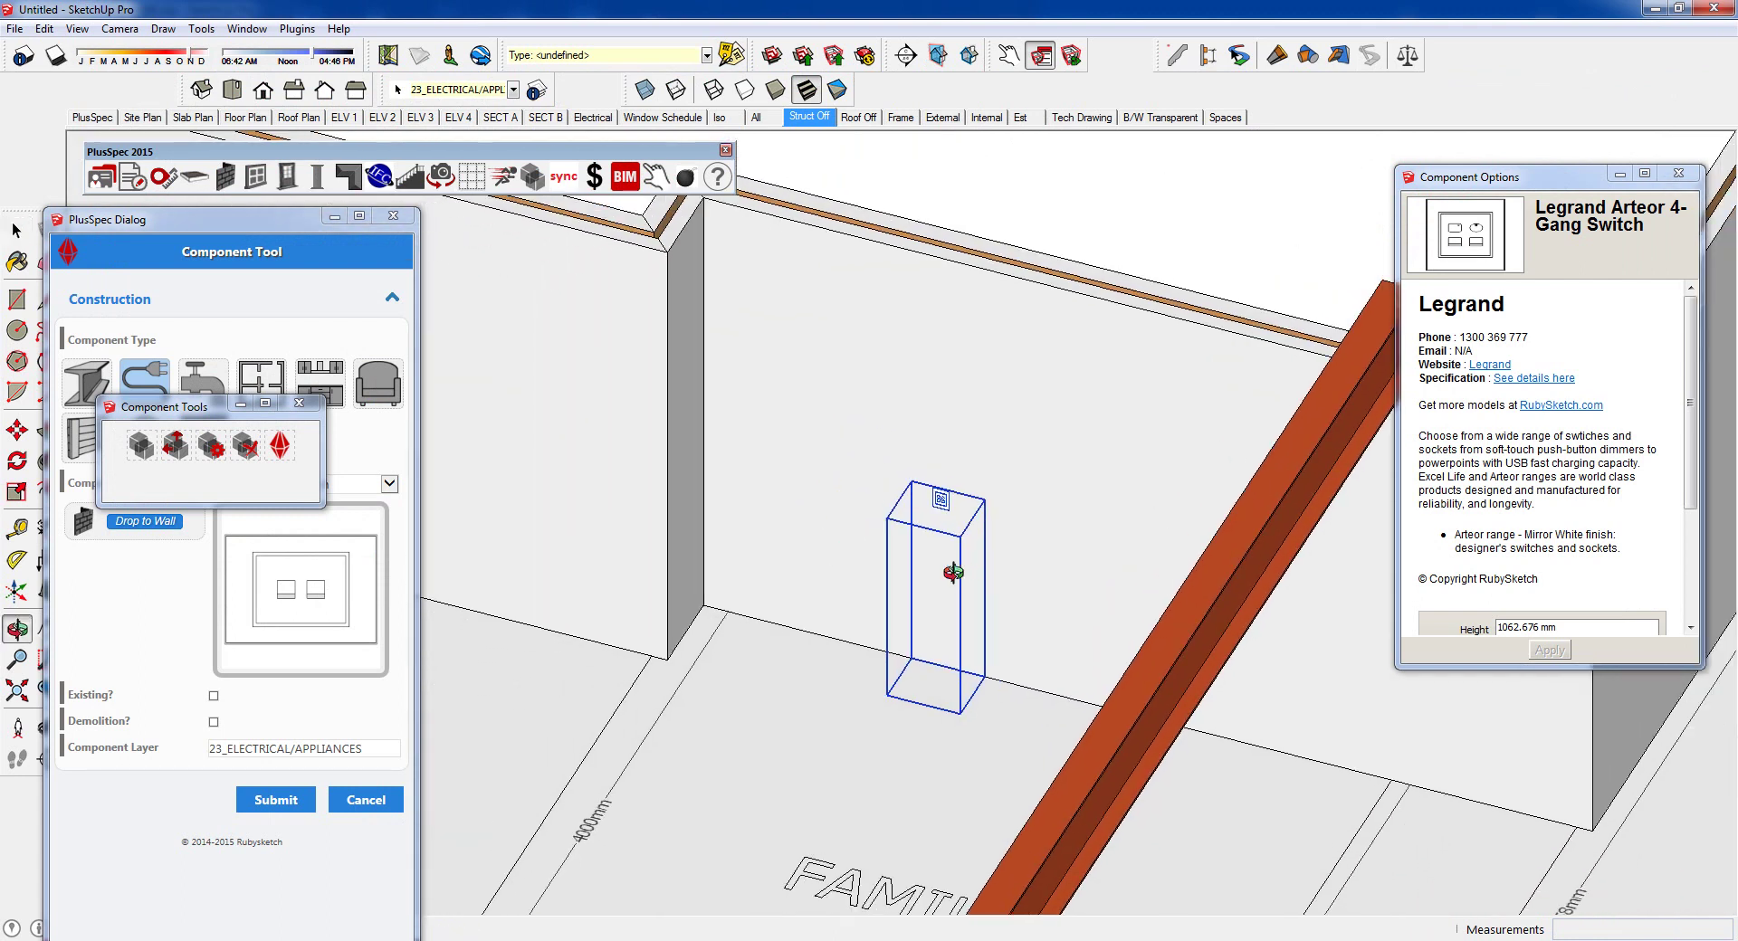
pyautogui.moveTo(953, 572); pyautogui.dragTo(1023, 589)
pyautogui.press('space')
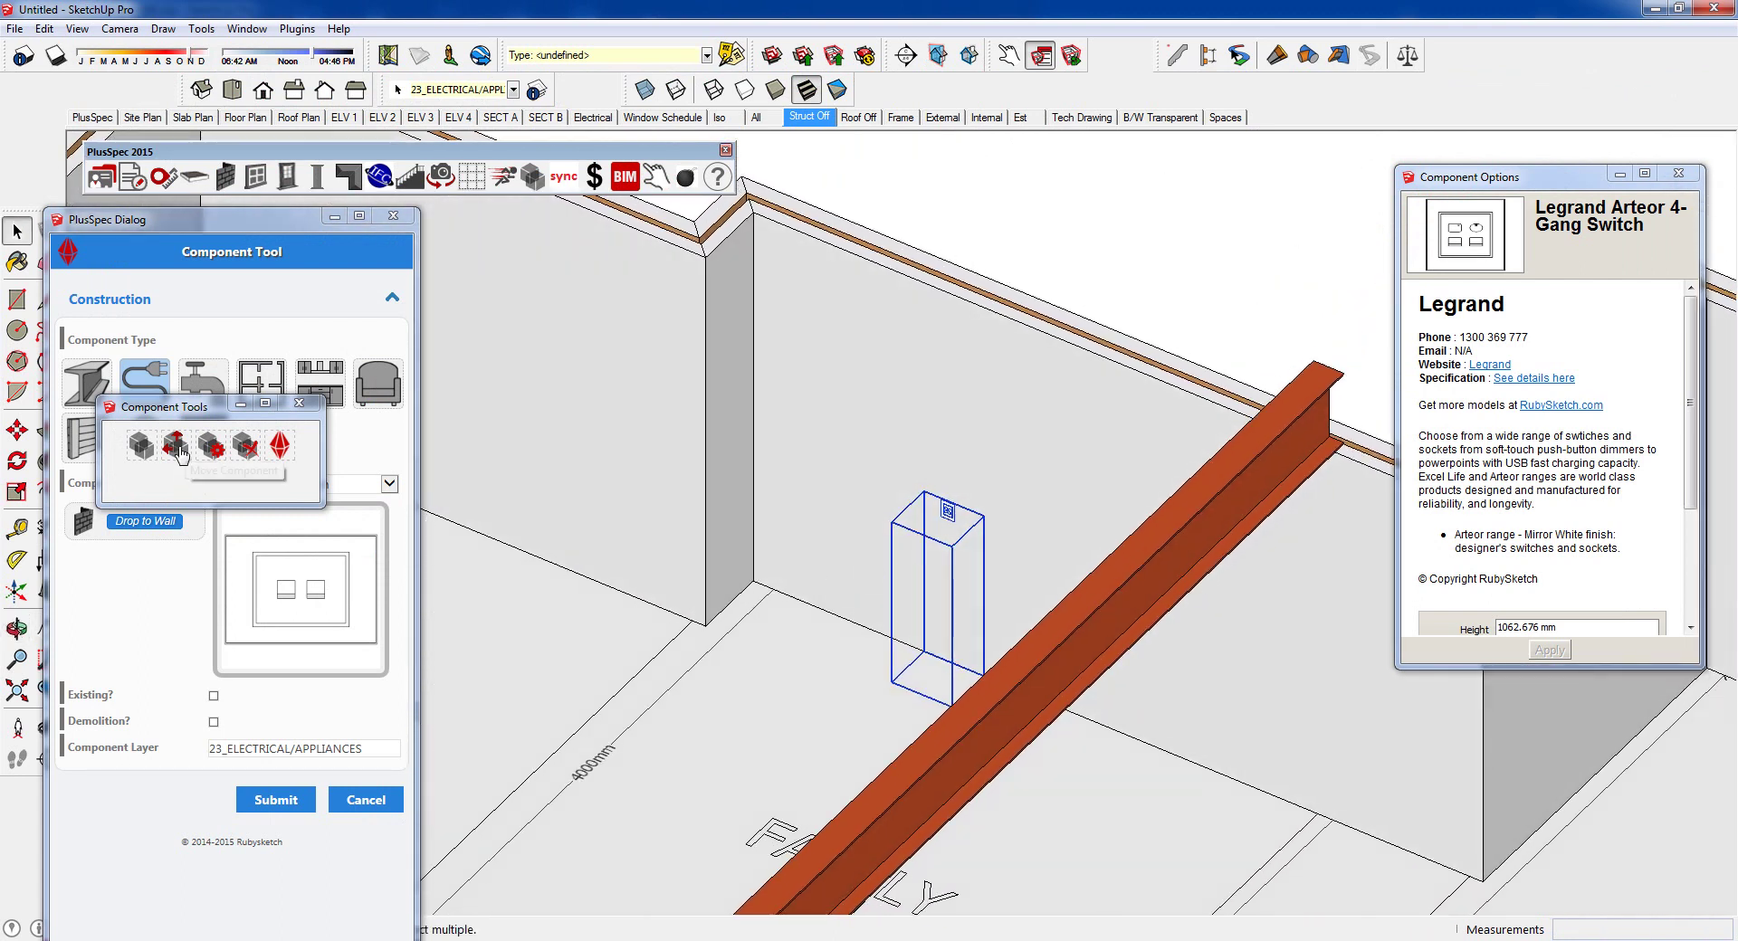
pyautogui.click(179, 455)
pyautogui.moveTo(195, 410); pyautogui.dragTo(202, 276)
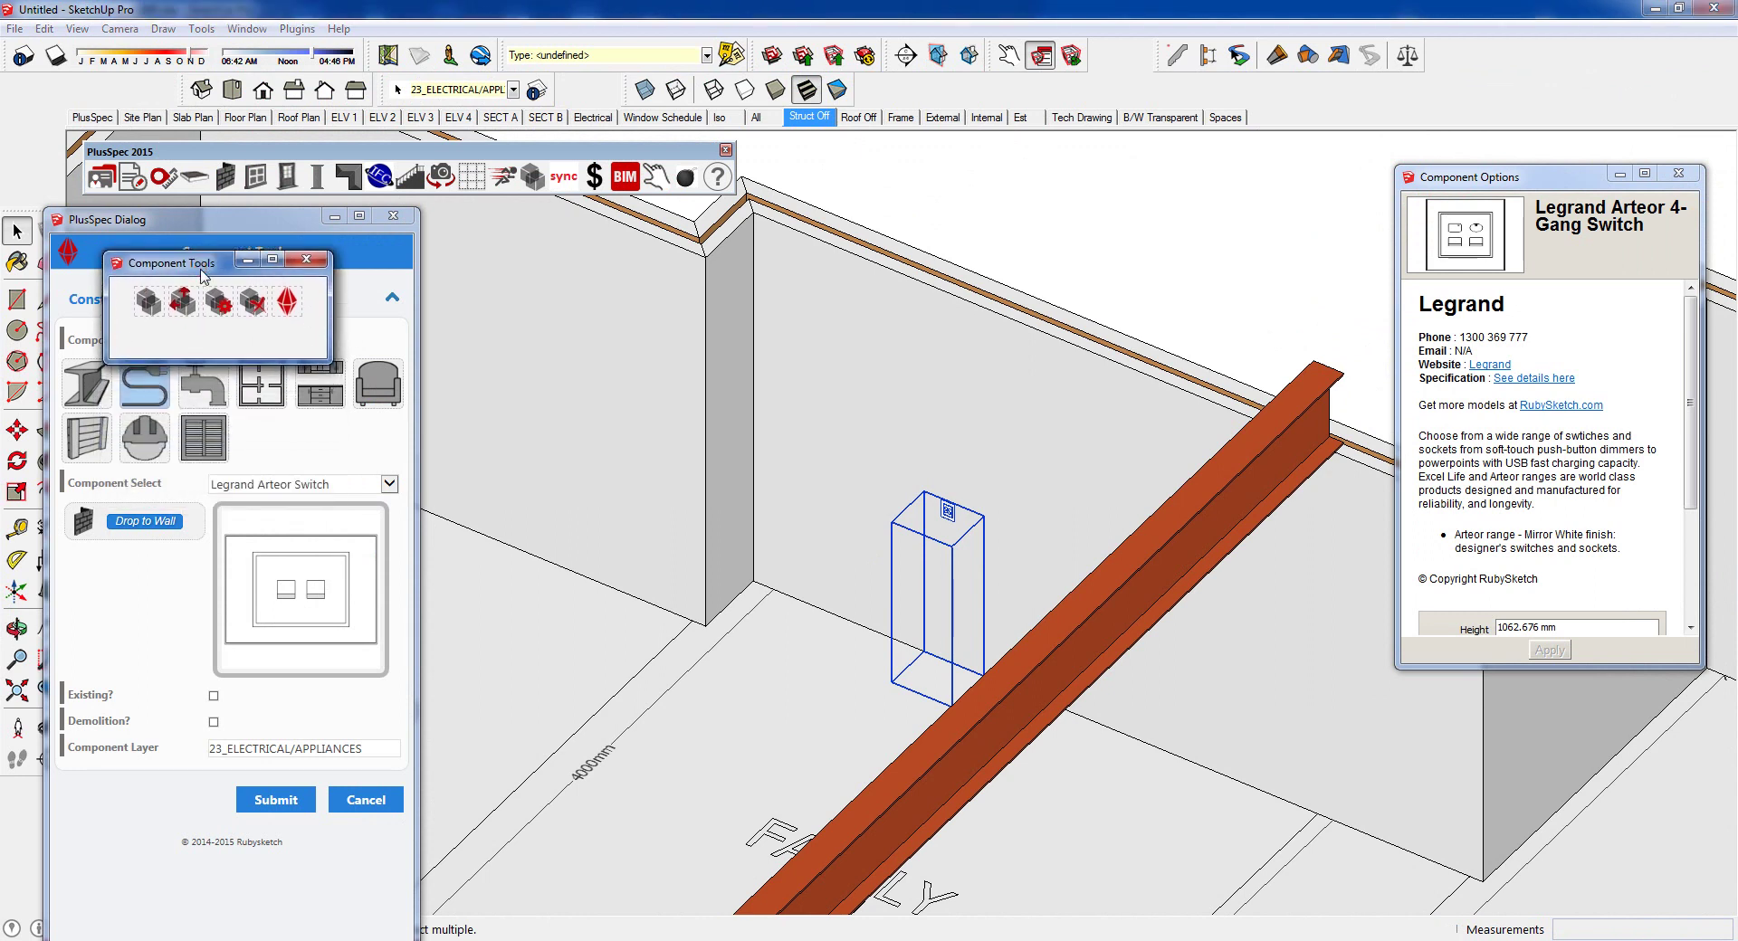
# - Choose the Legrand Excel Life GPO double powerpoint, submit it, and zoom to the wall
pyautogui.click(389, 484)
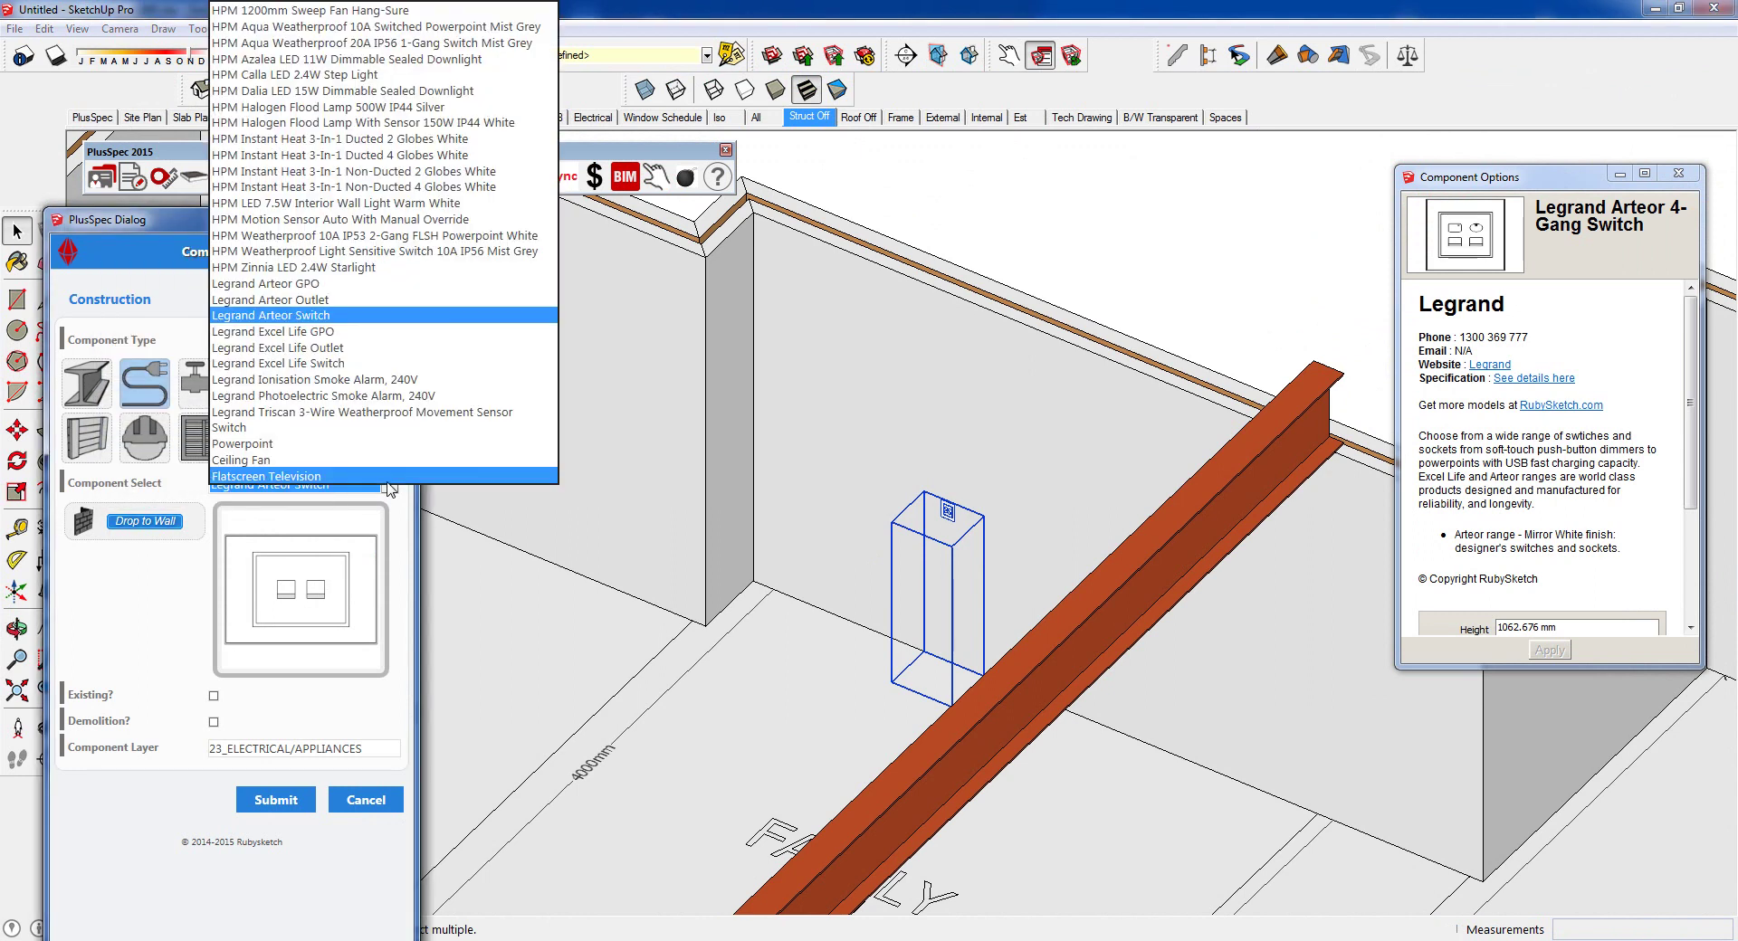
pyautogui.click(298, 350)
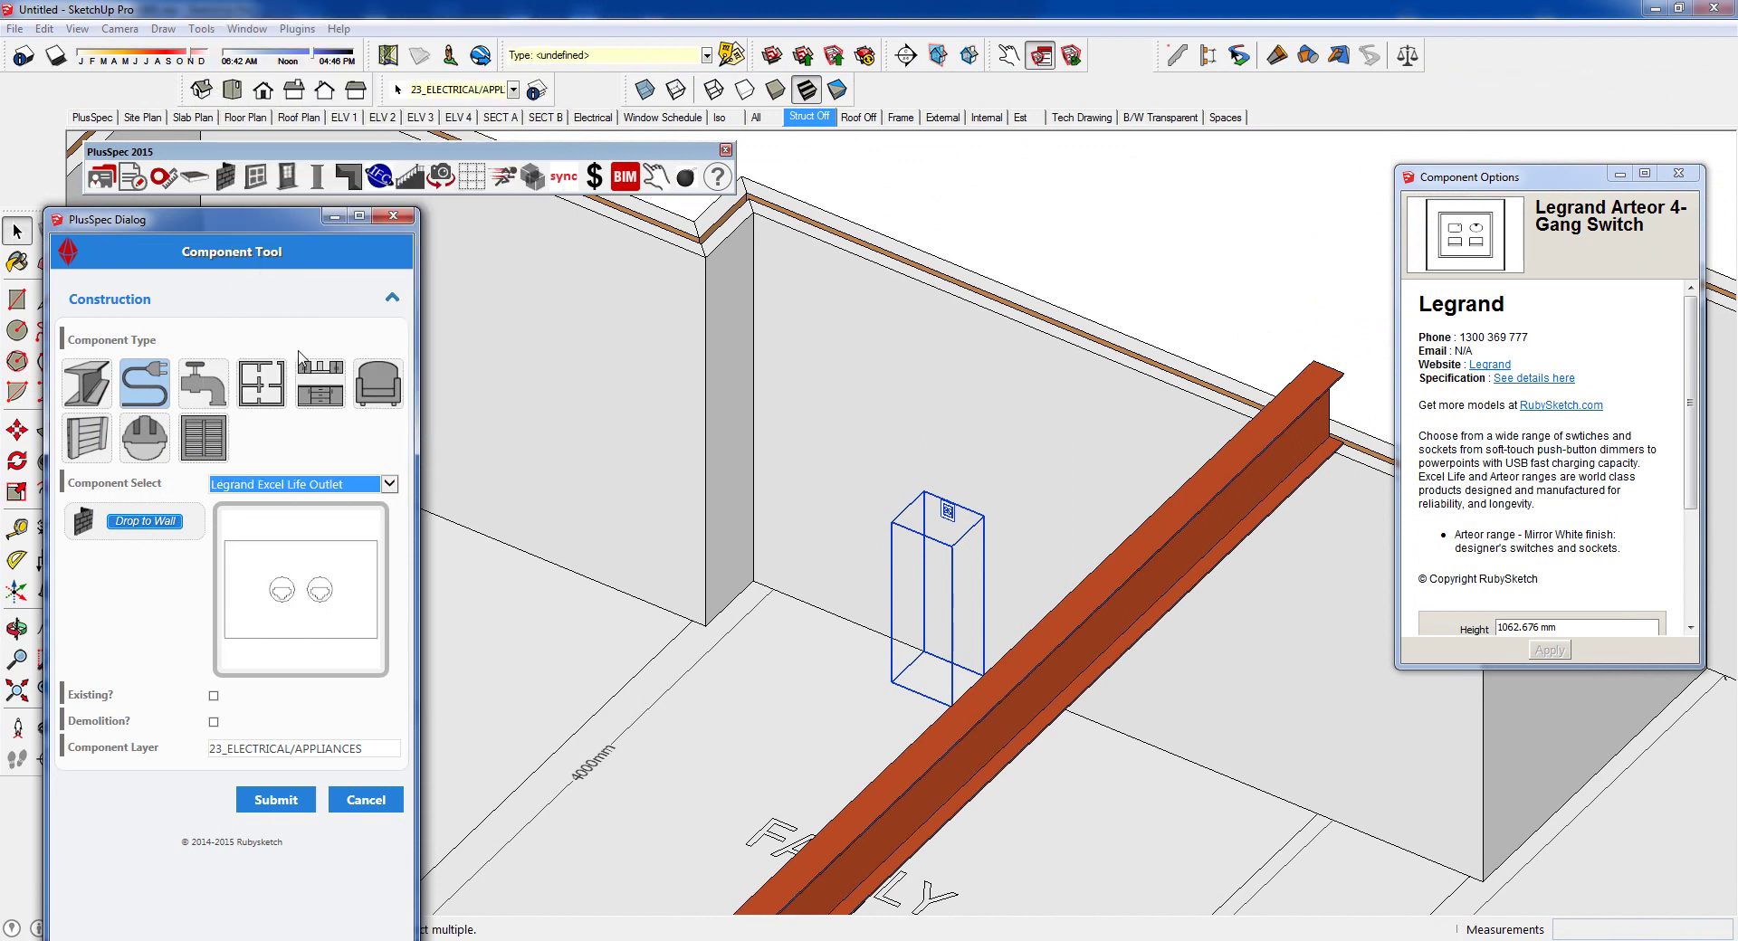
pyautogui.press('Down')
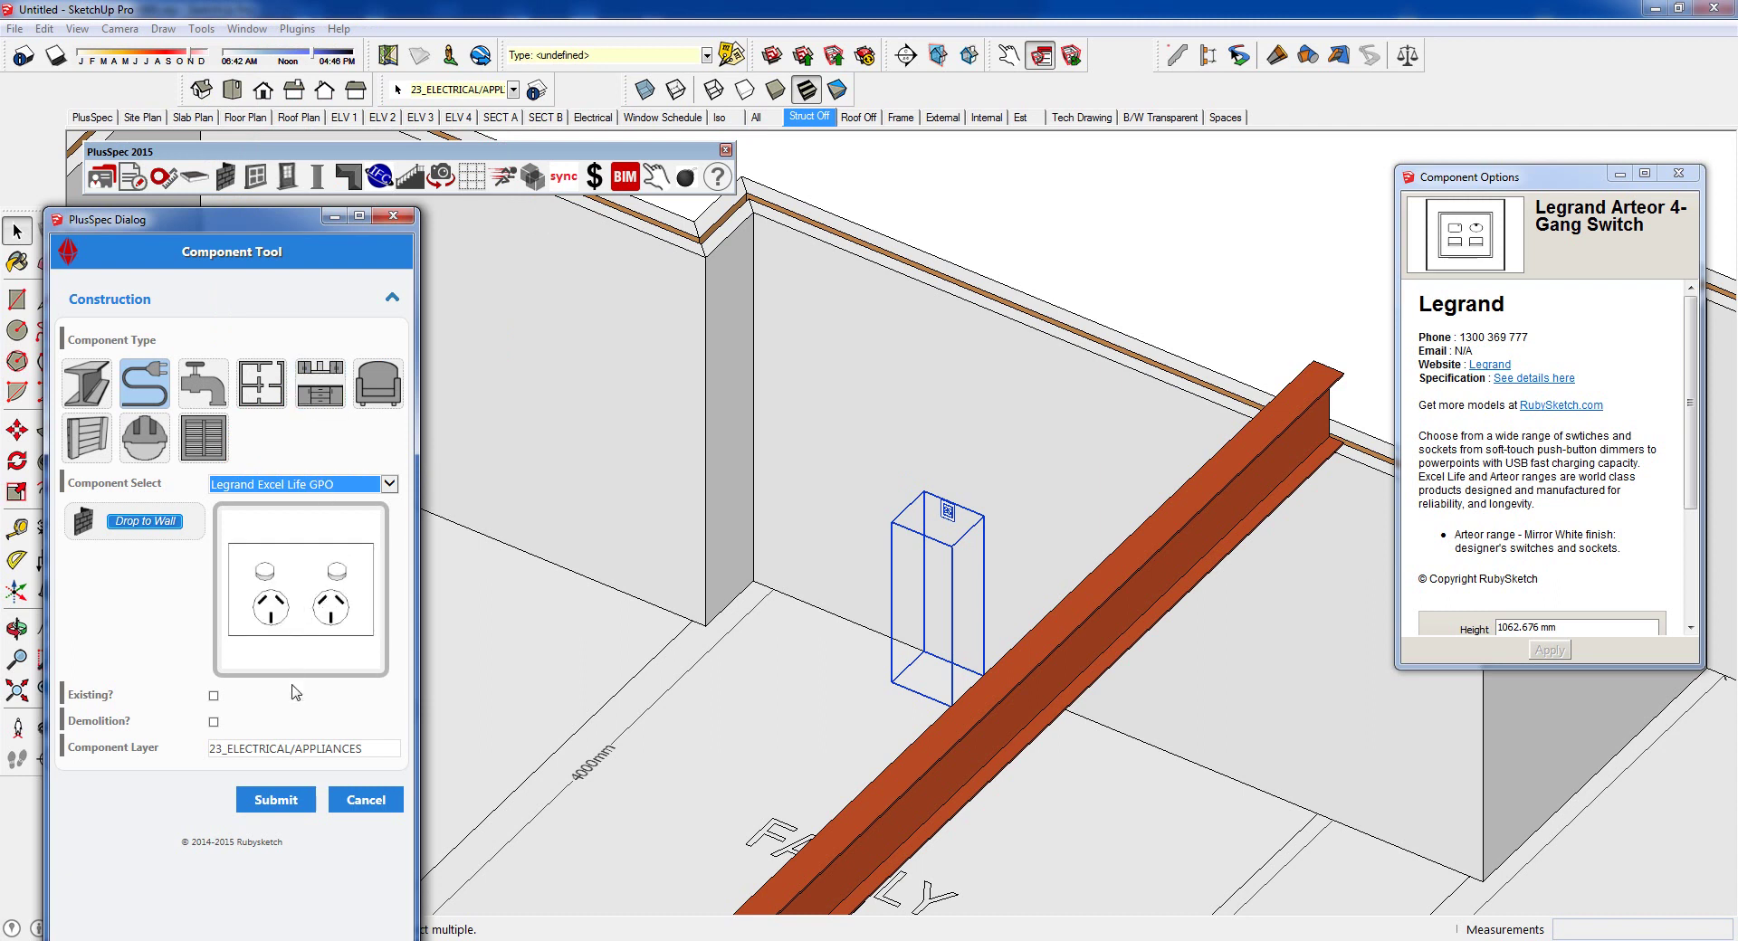
pyautogui.click(276, 801)
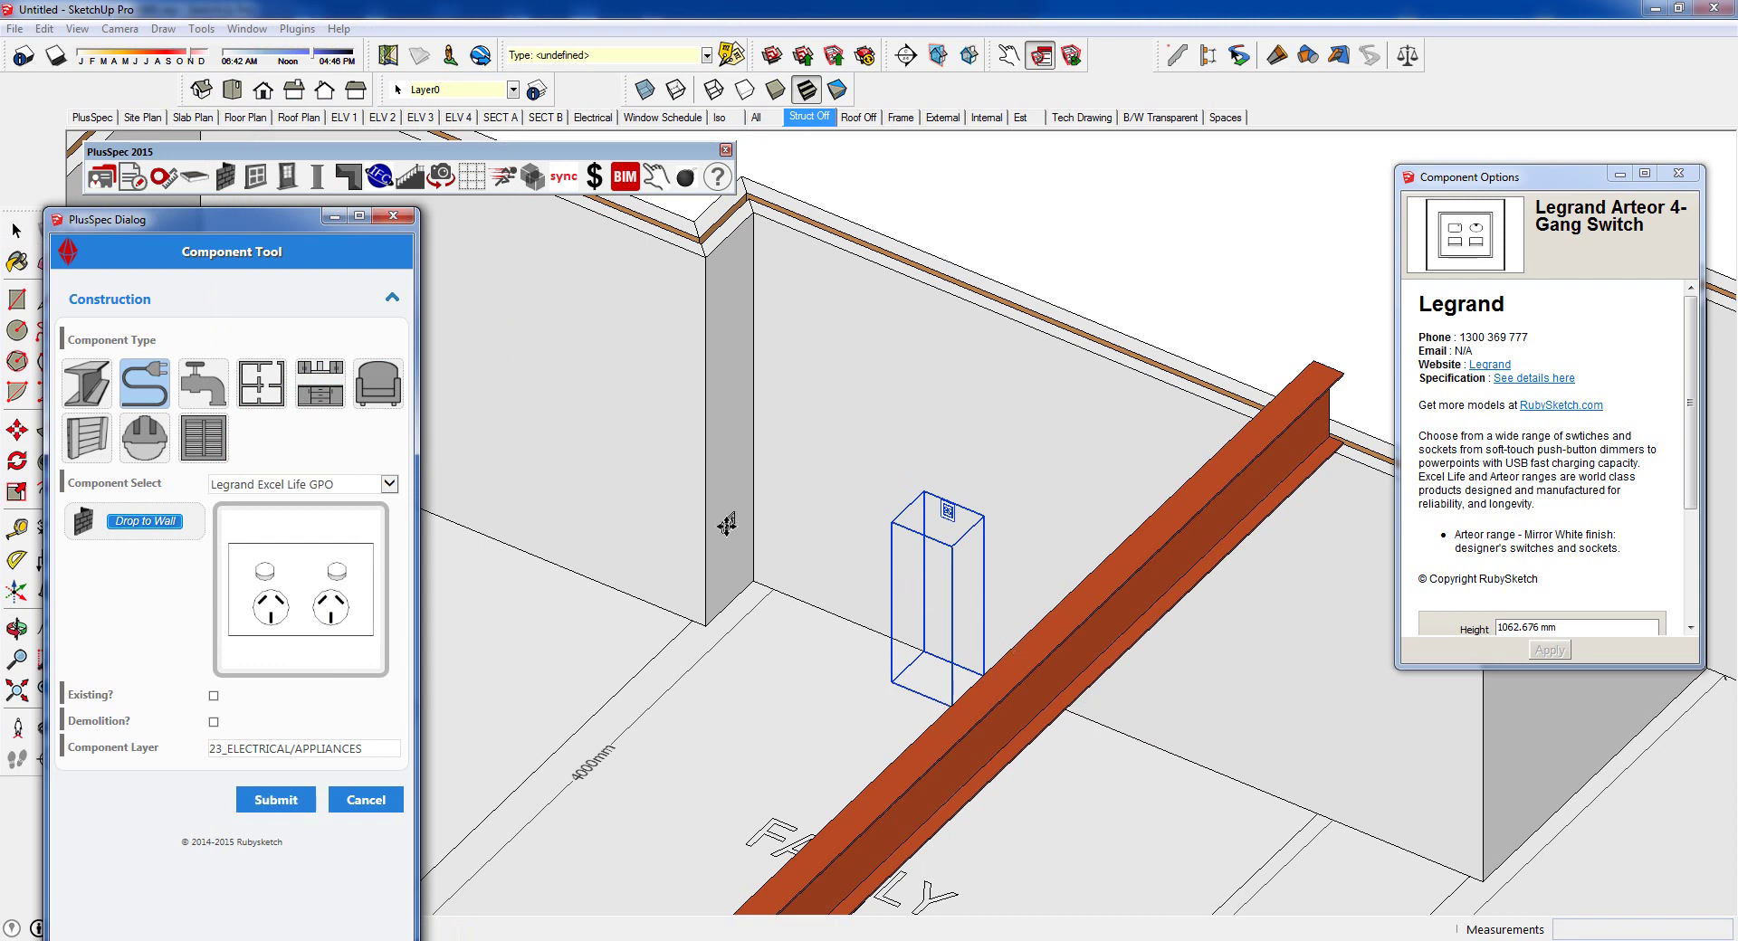
pyautogui.scroll(6, 727, 525)
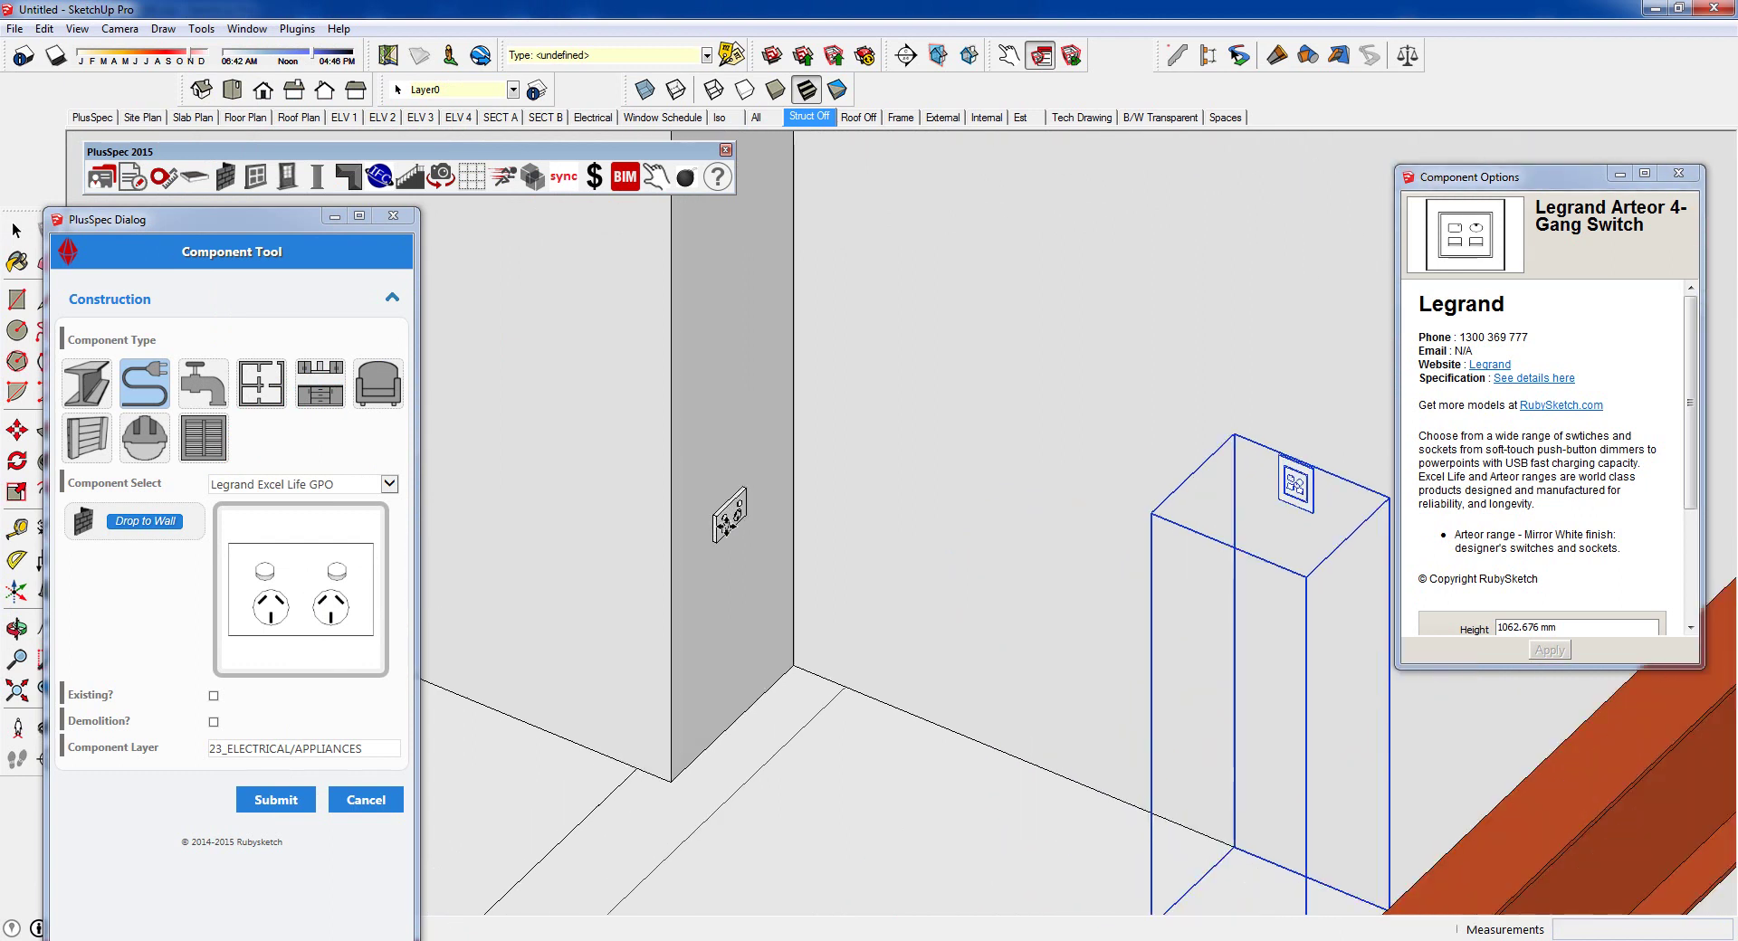
pyautogui.scroll(4, 724, 525)
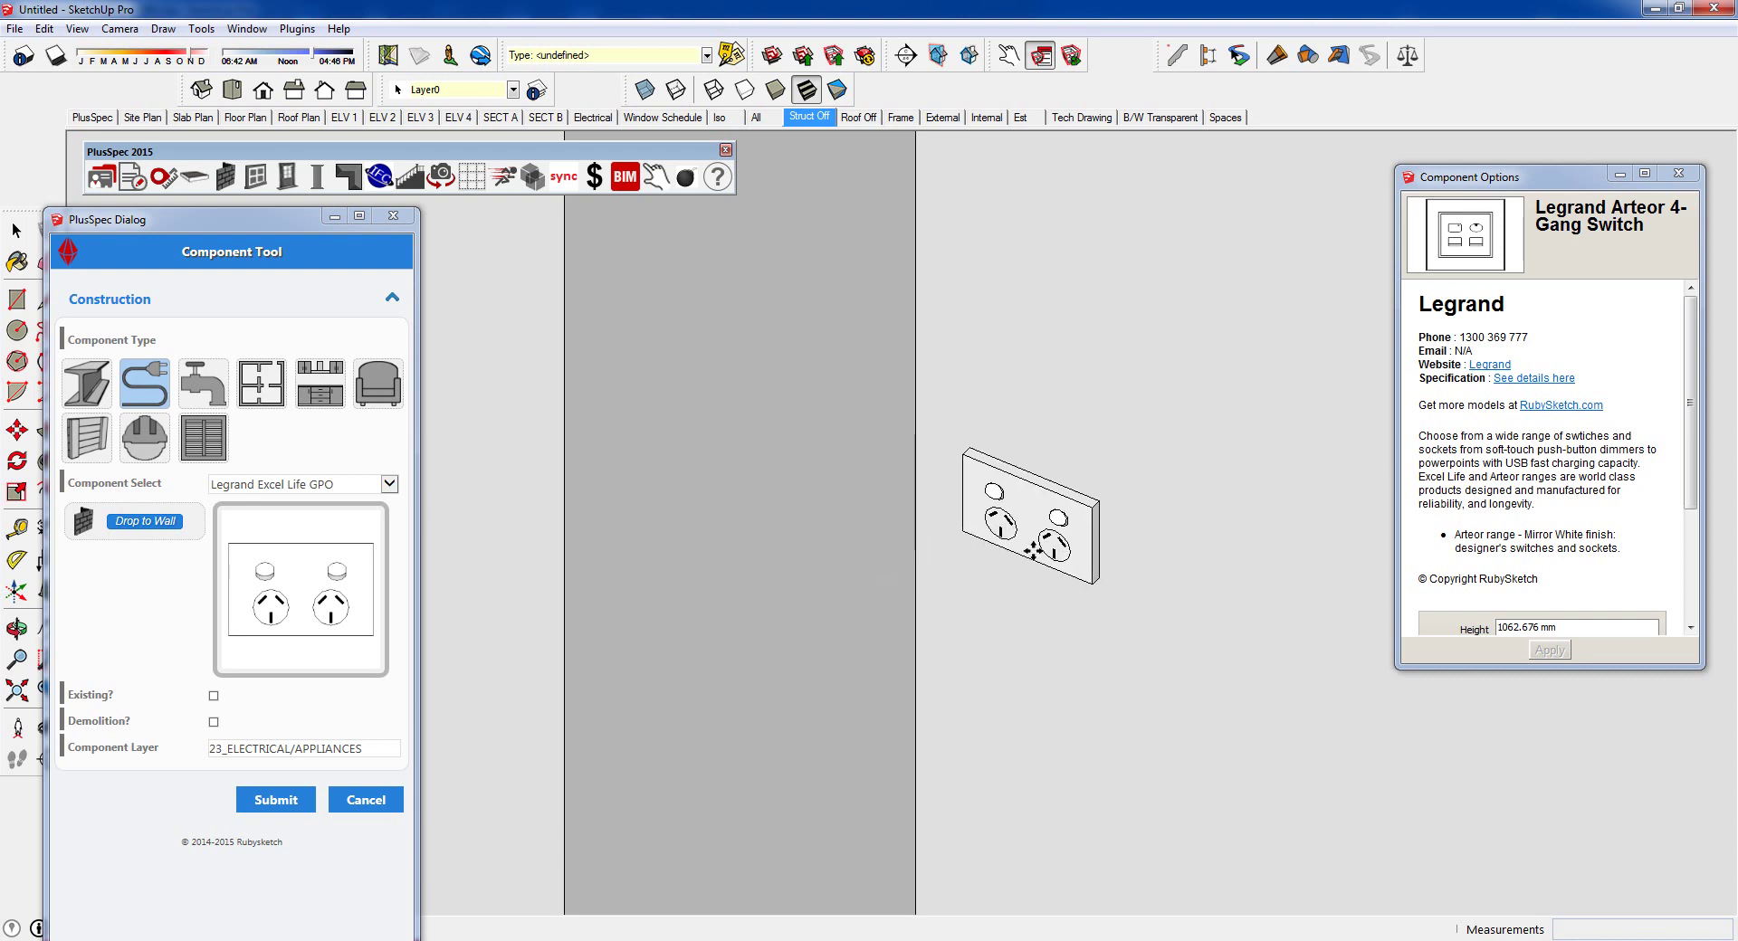
pyautogui.scroll(-2, 1034, 554)
pyautogui.scroll(-5, 1032, 547)
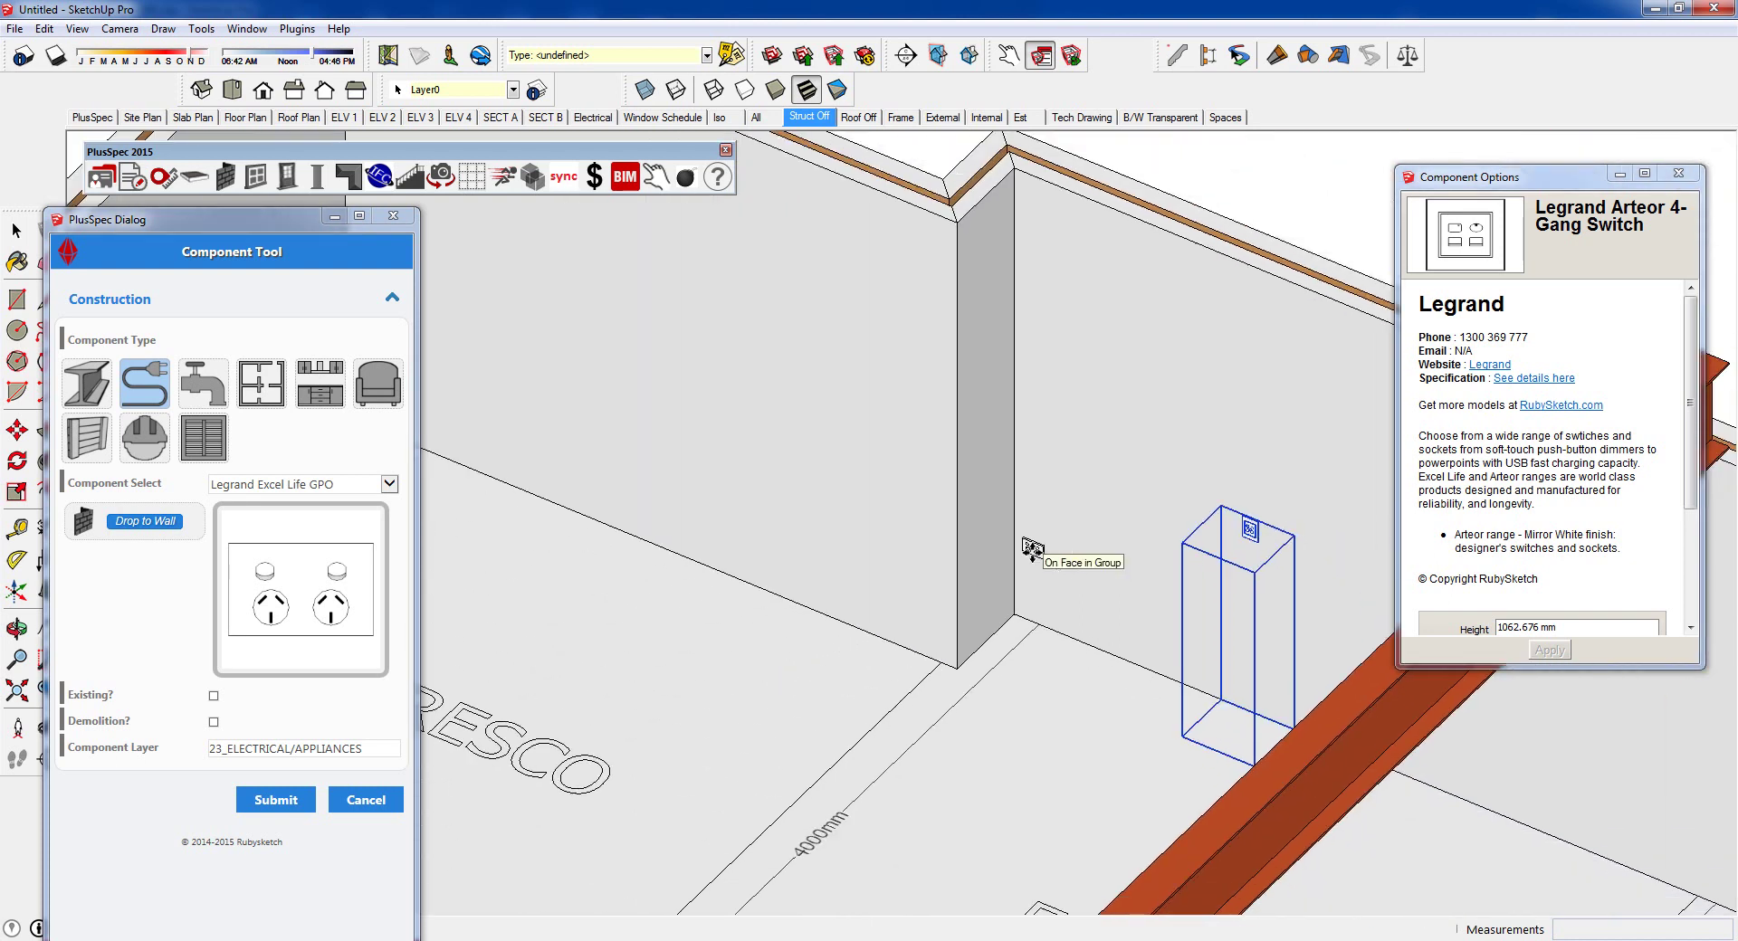
# - Cancel GPO placement, select Wall #14 and hide the Component Tool
pyautogui.press('Escape')
pyautogui.click(1110, 489)
pyautogui.scroll(-2, 940, 505)
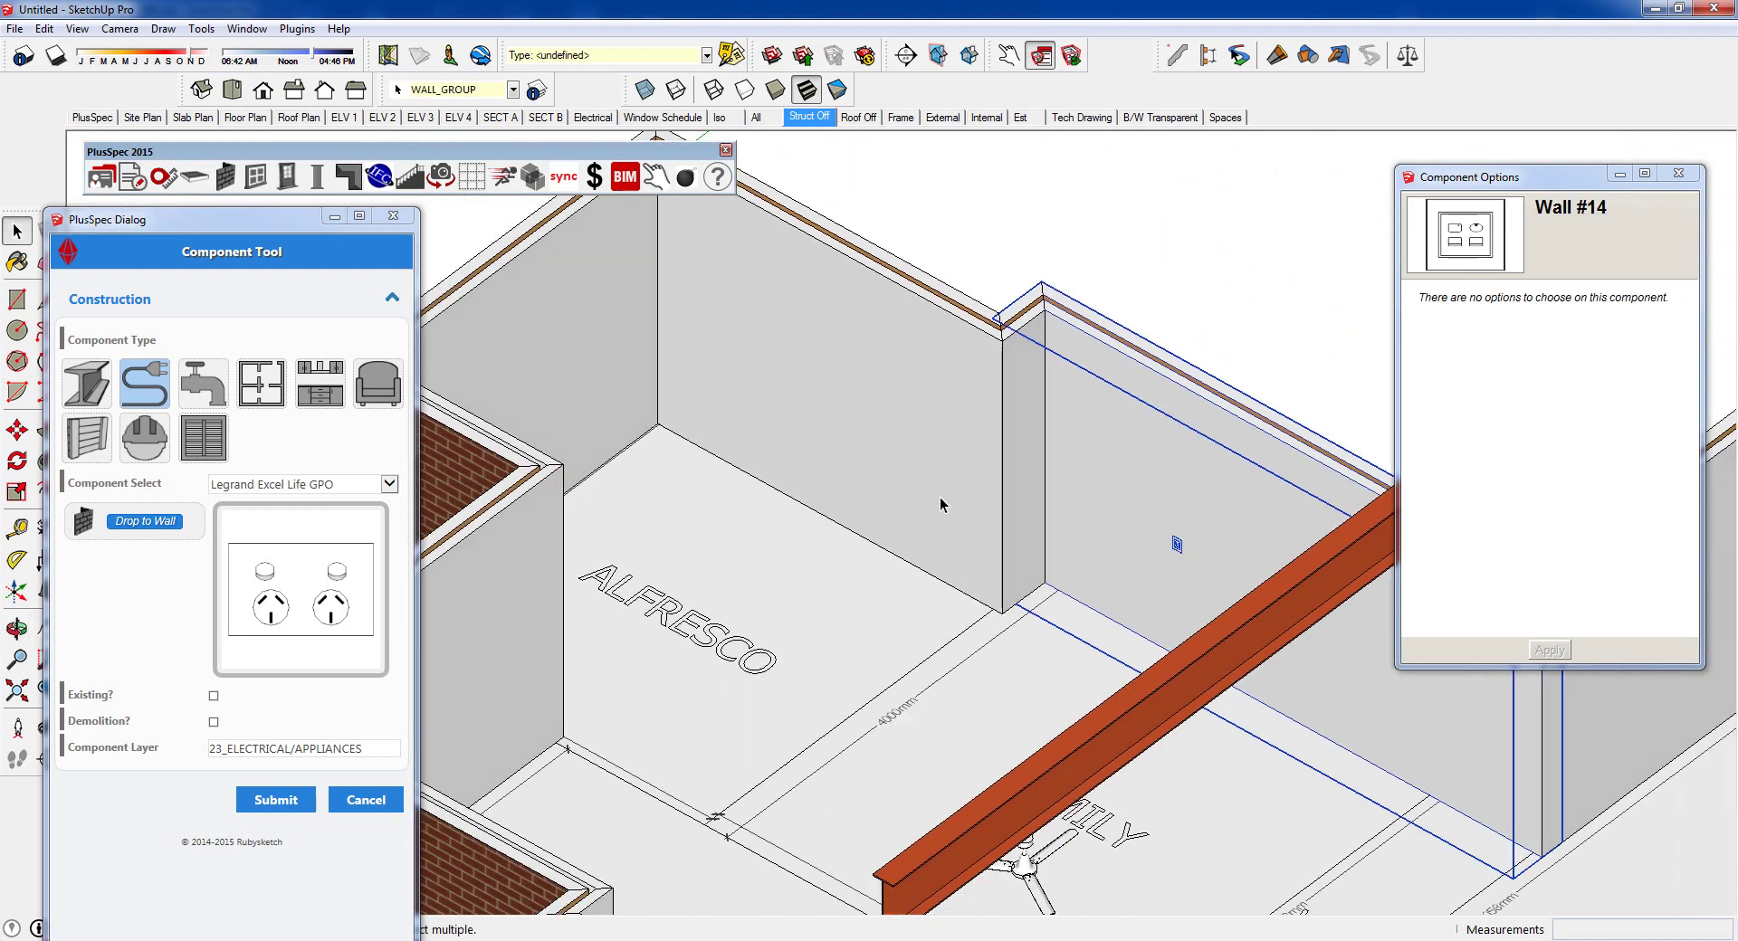
pyautogui.click(334, 216)
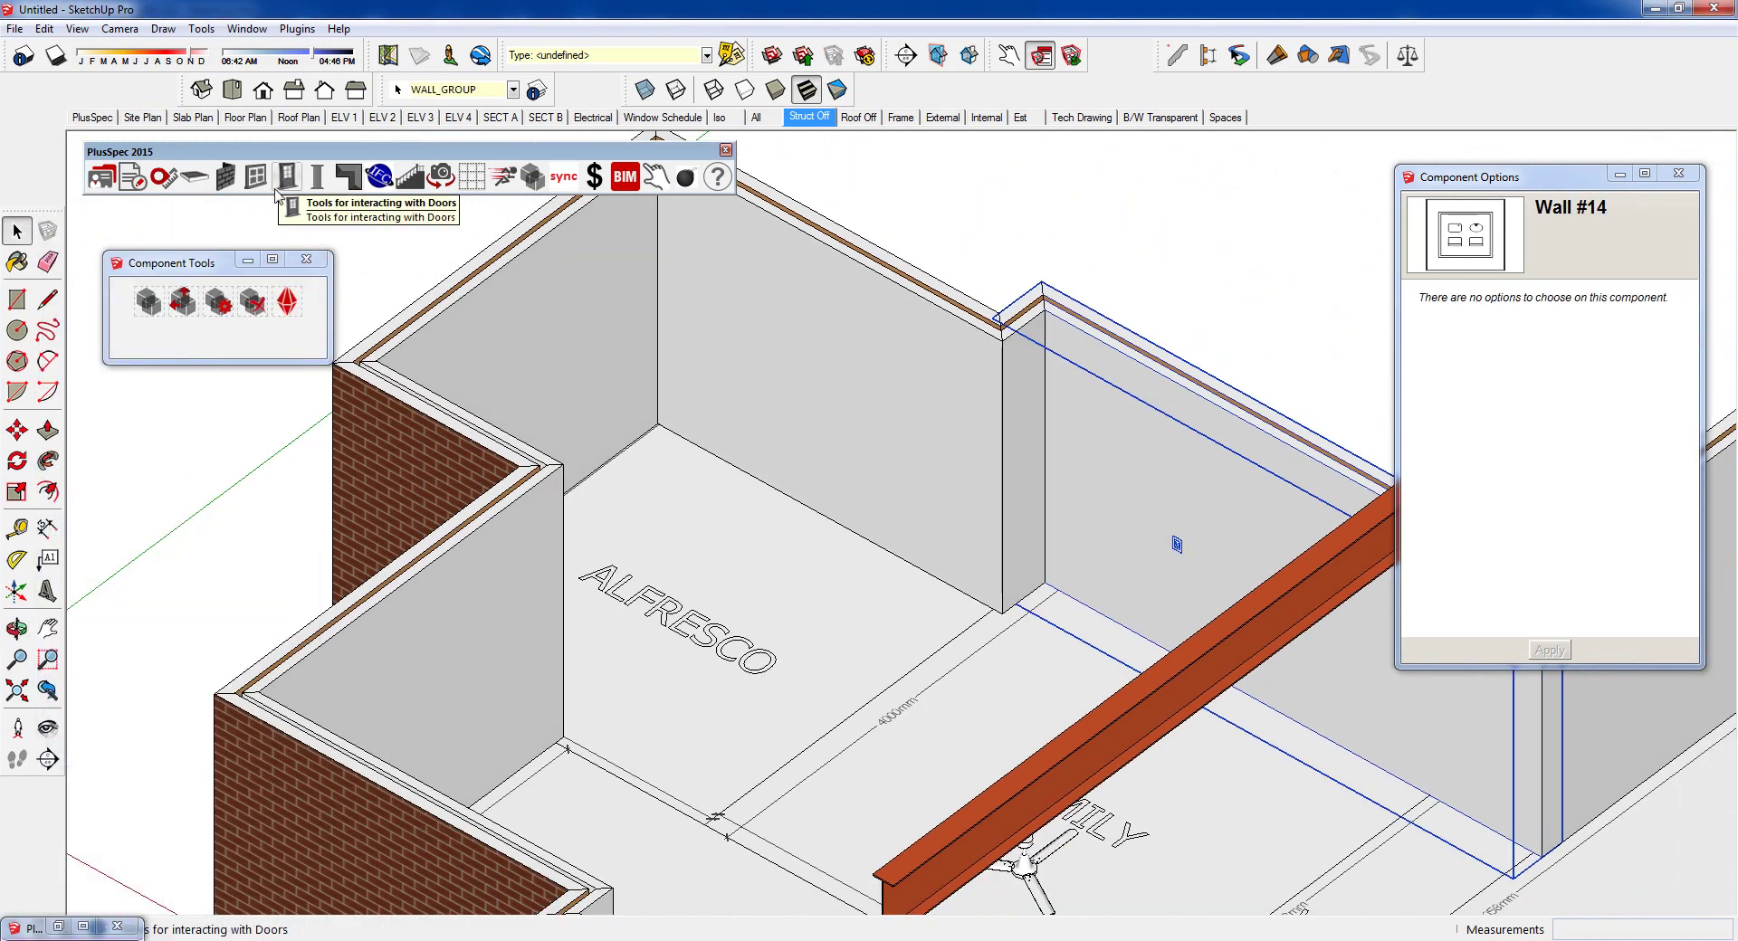
# - Start a new wall near the switch, zooming to see the stud and steel beam
pyautogui.click(225, 177)
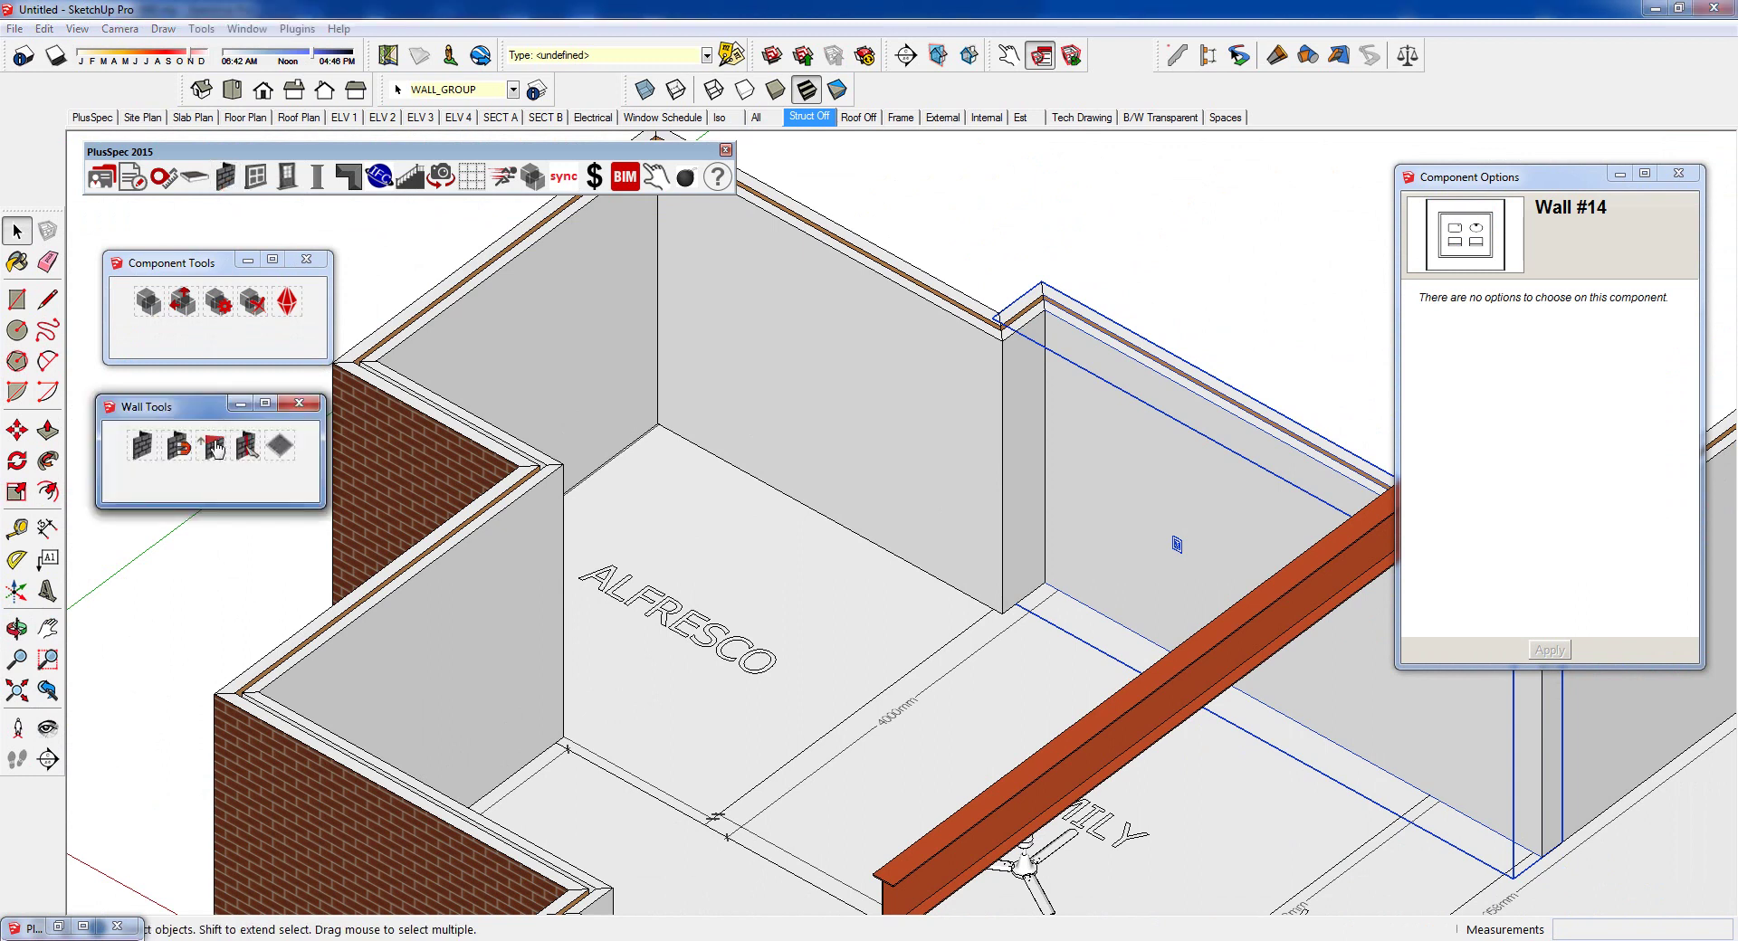
pyautogui.click(214, 446)
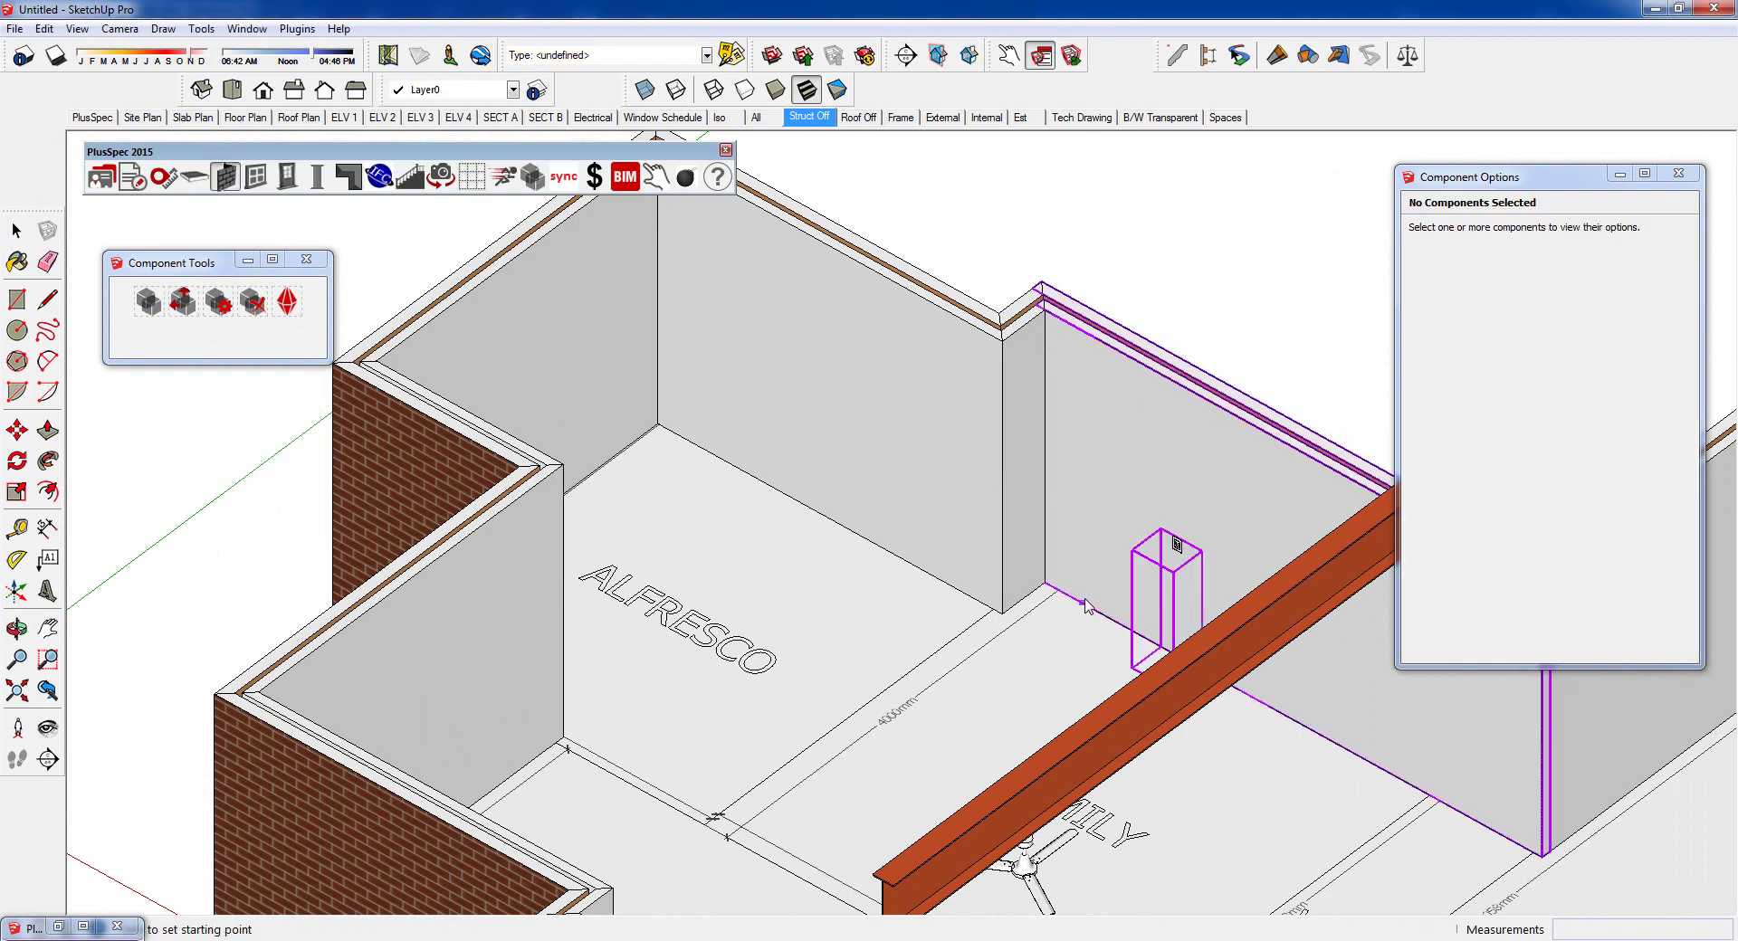
pyautogui.click(1081, 602)
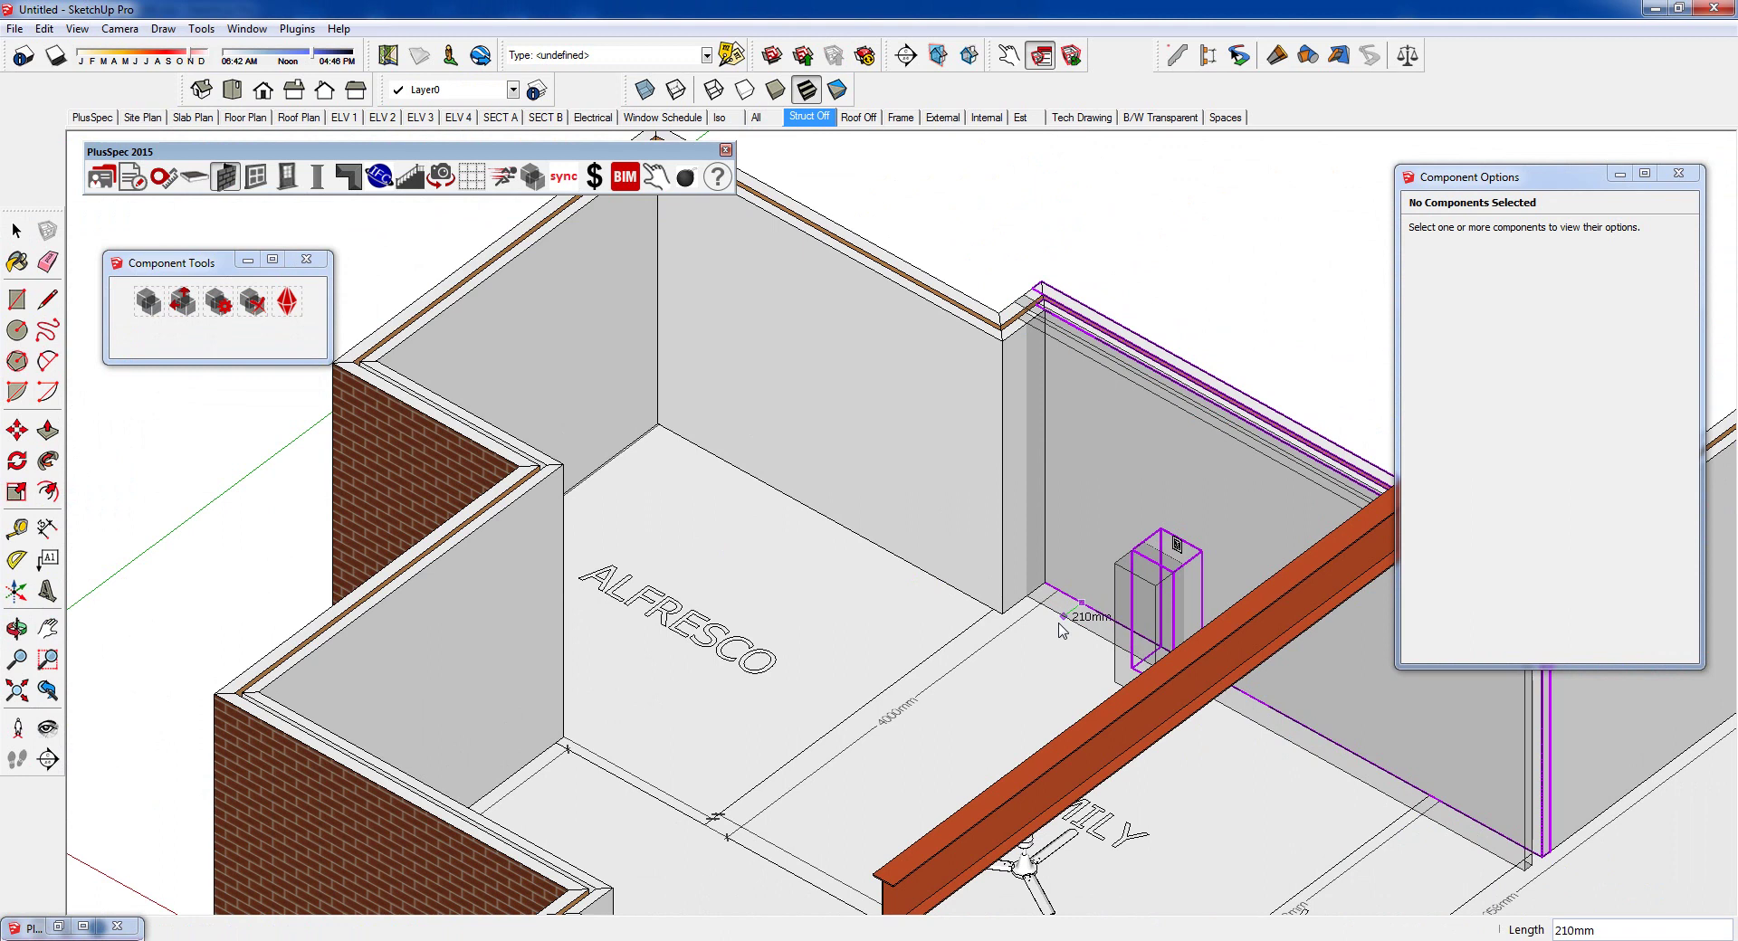
pyautogui.scroll(6, 1064, 631)
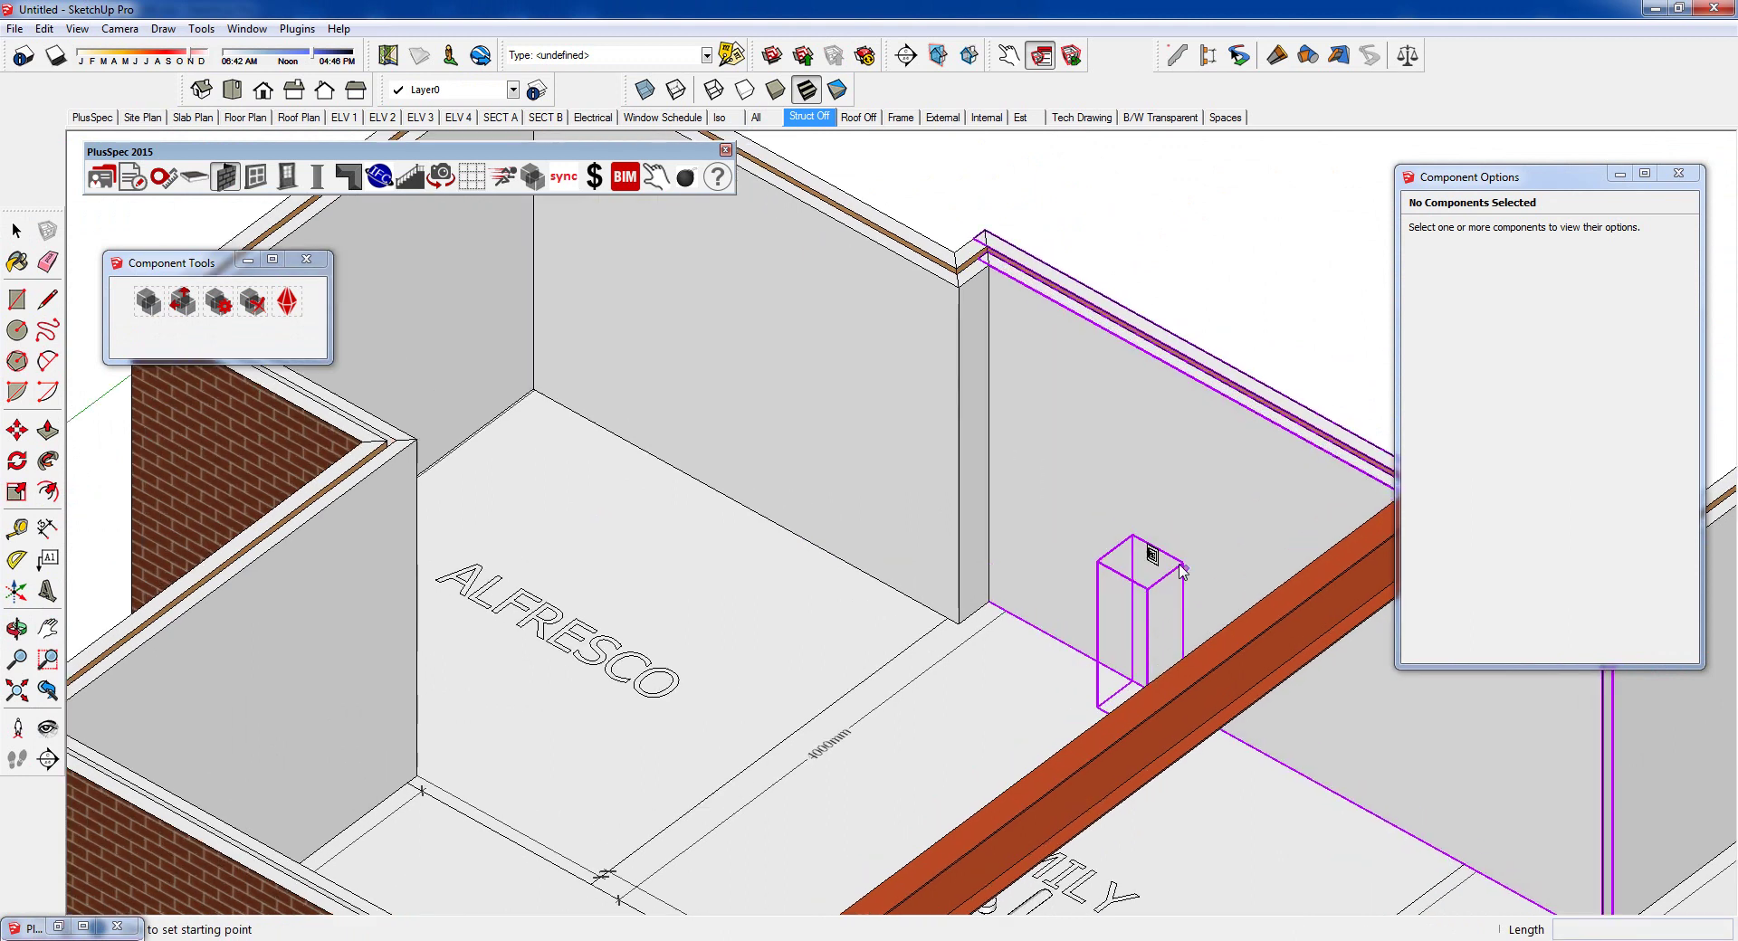
pyautogui.scroll(10, 1154, 563)
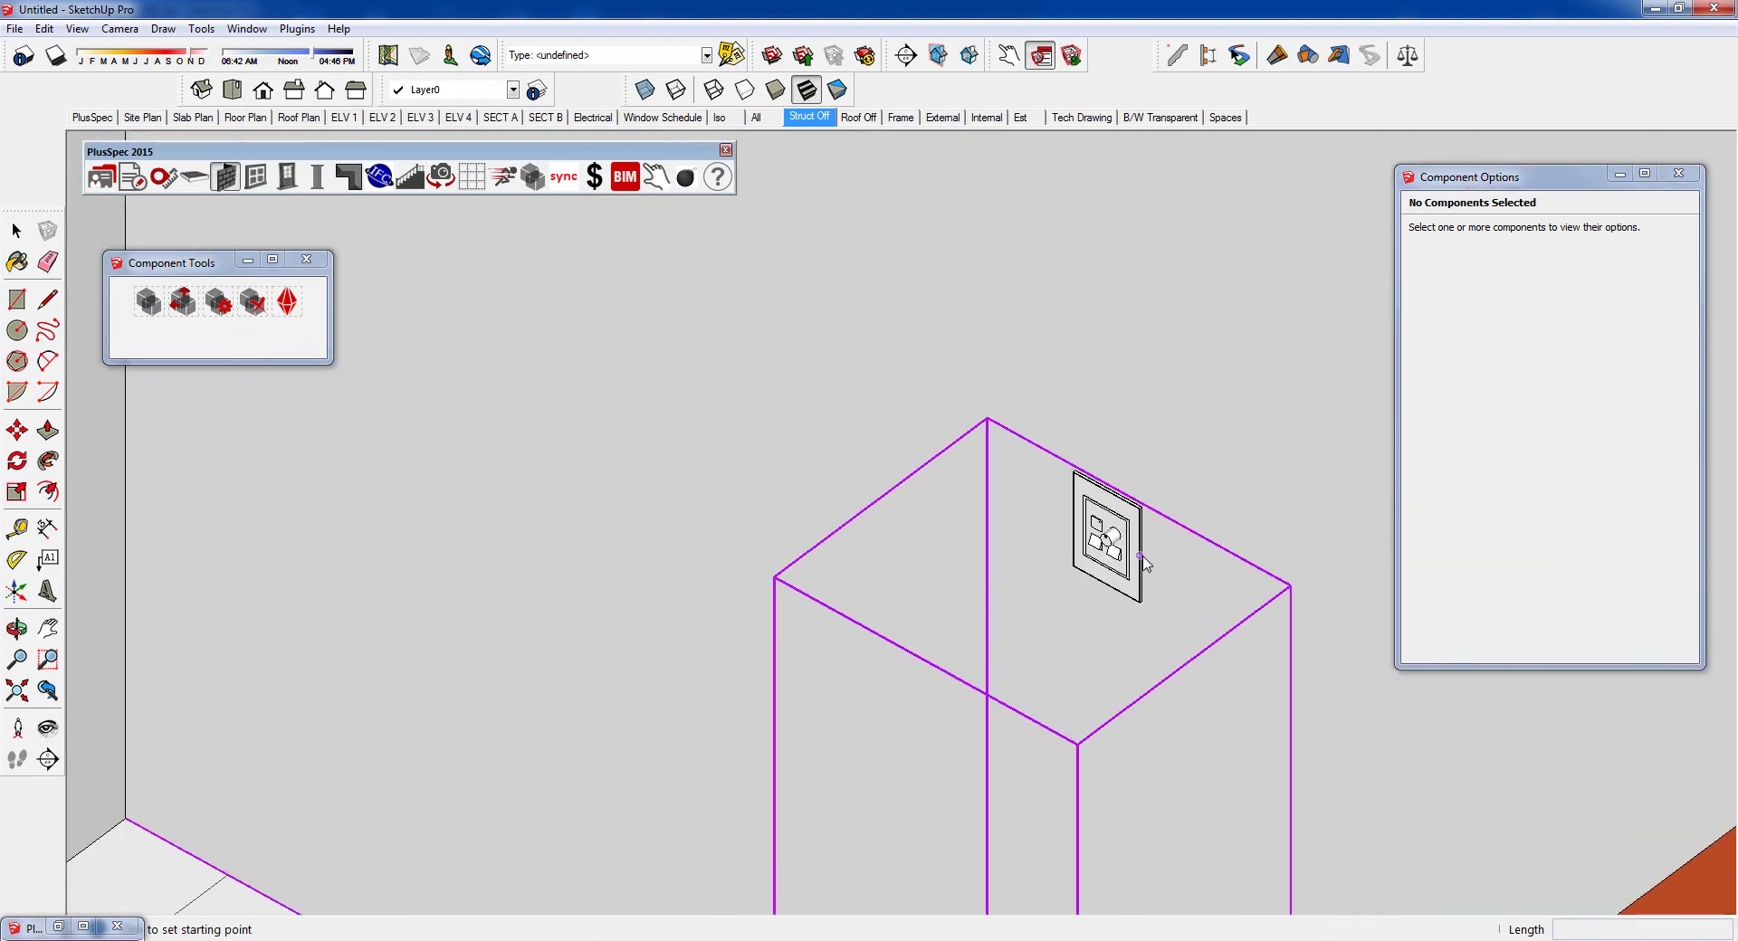
pyautogui.scroll(-8, 1145, 563)
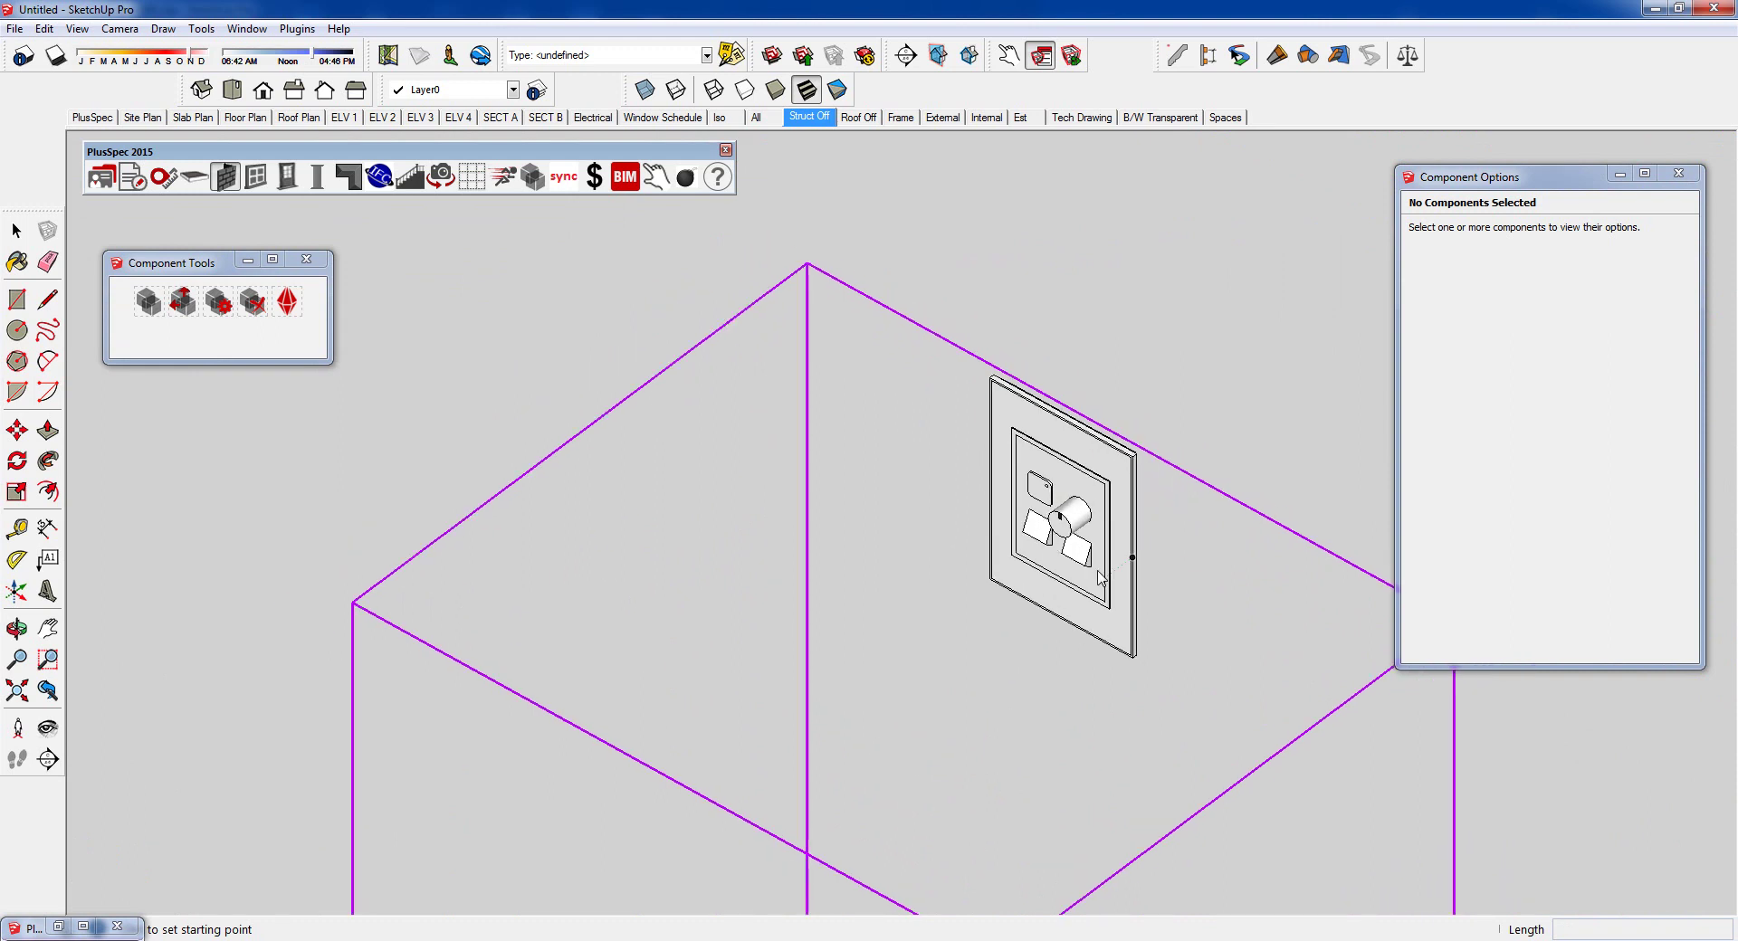
pyautogui.scroll(-8, 1093, 579)
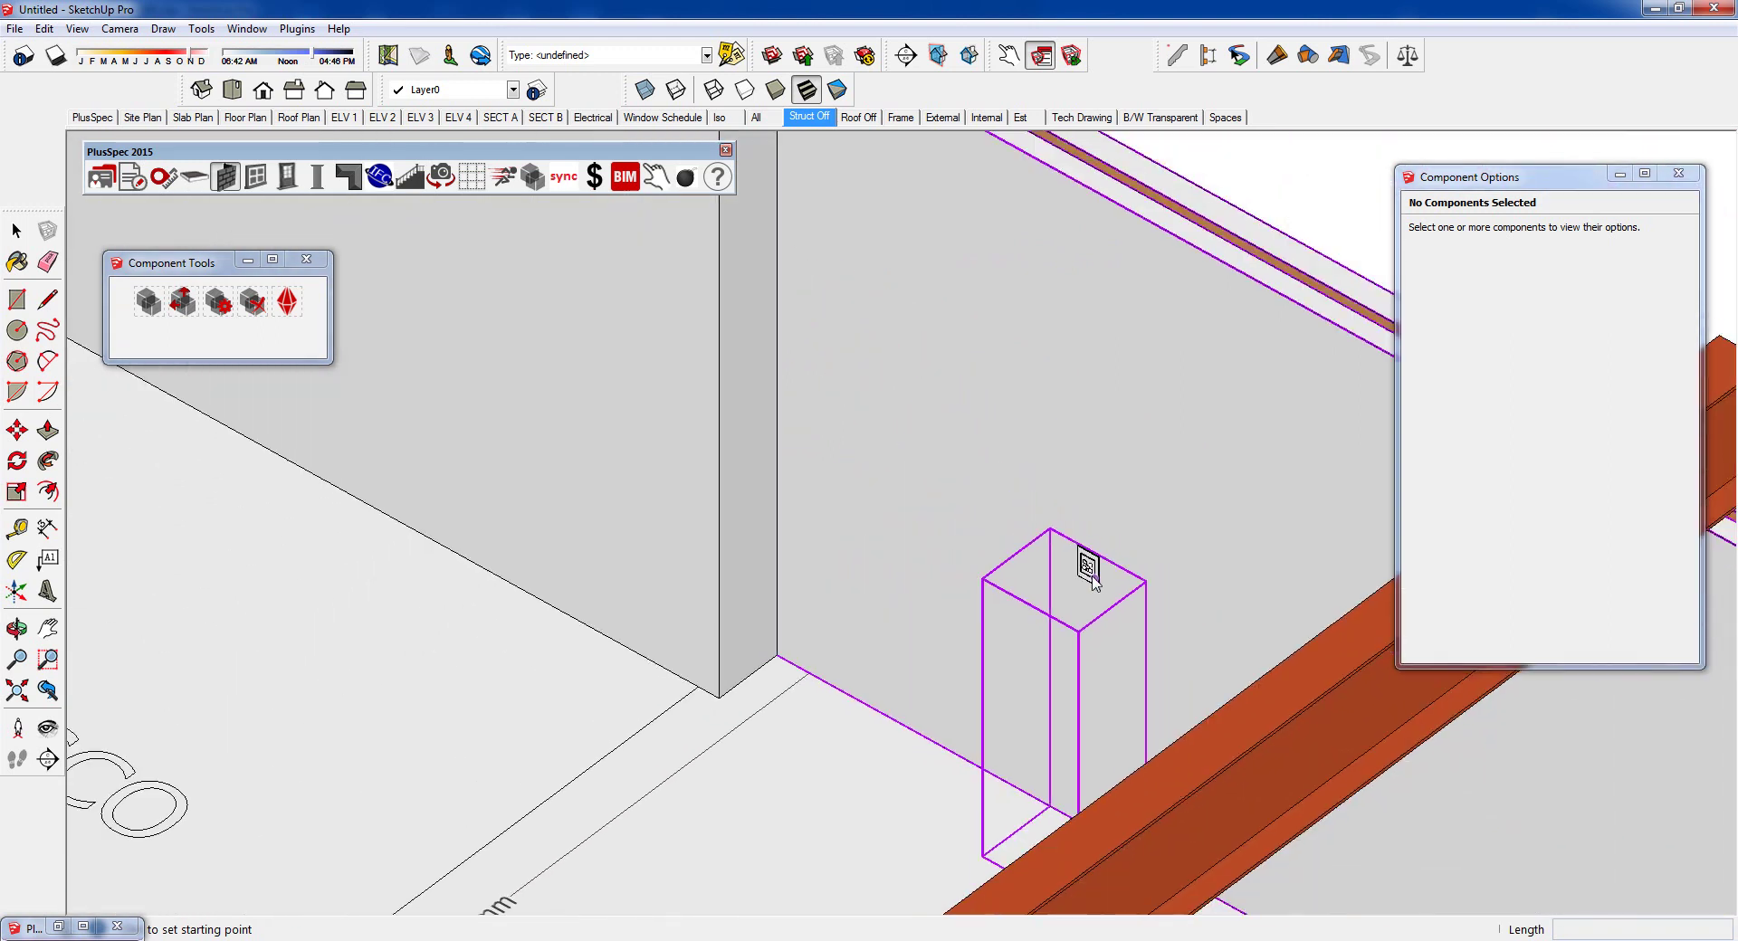
# - Scale the 530UB82 steel beam from 6559 mm to about 6349 mm so it ends at the wall
pyautogui.scroll(-6, 1161, 612)
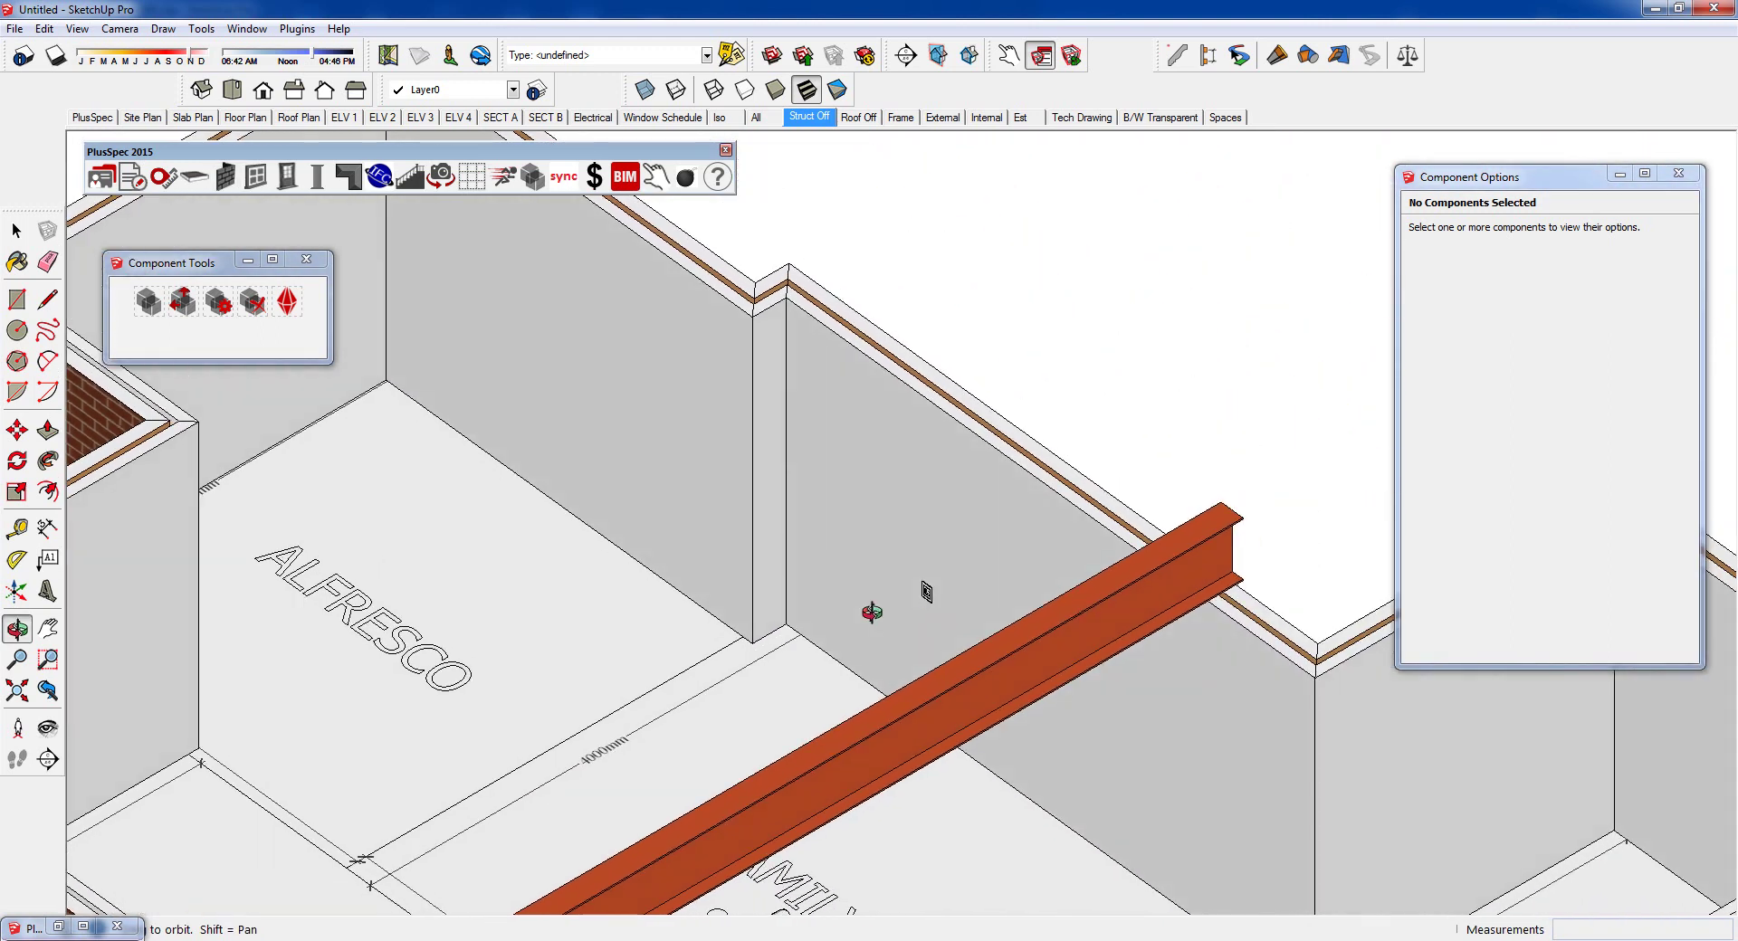
pyautogui.moveTo(860, 589); pyautogui.dragTo(559, 605, button='middle')
pyautogui.scroll(5, 755, 606)
pyautogui.scroll(5, 921, 611)
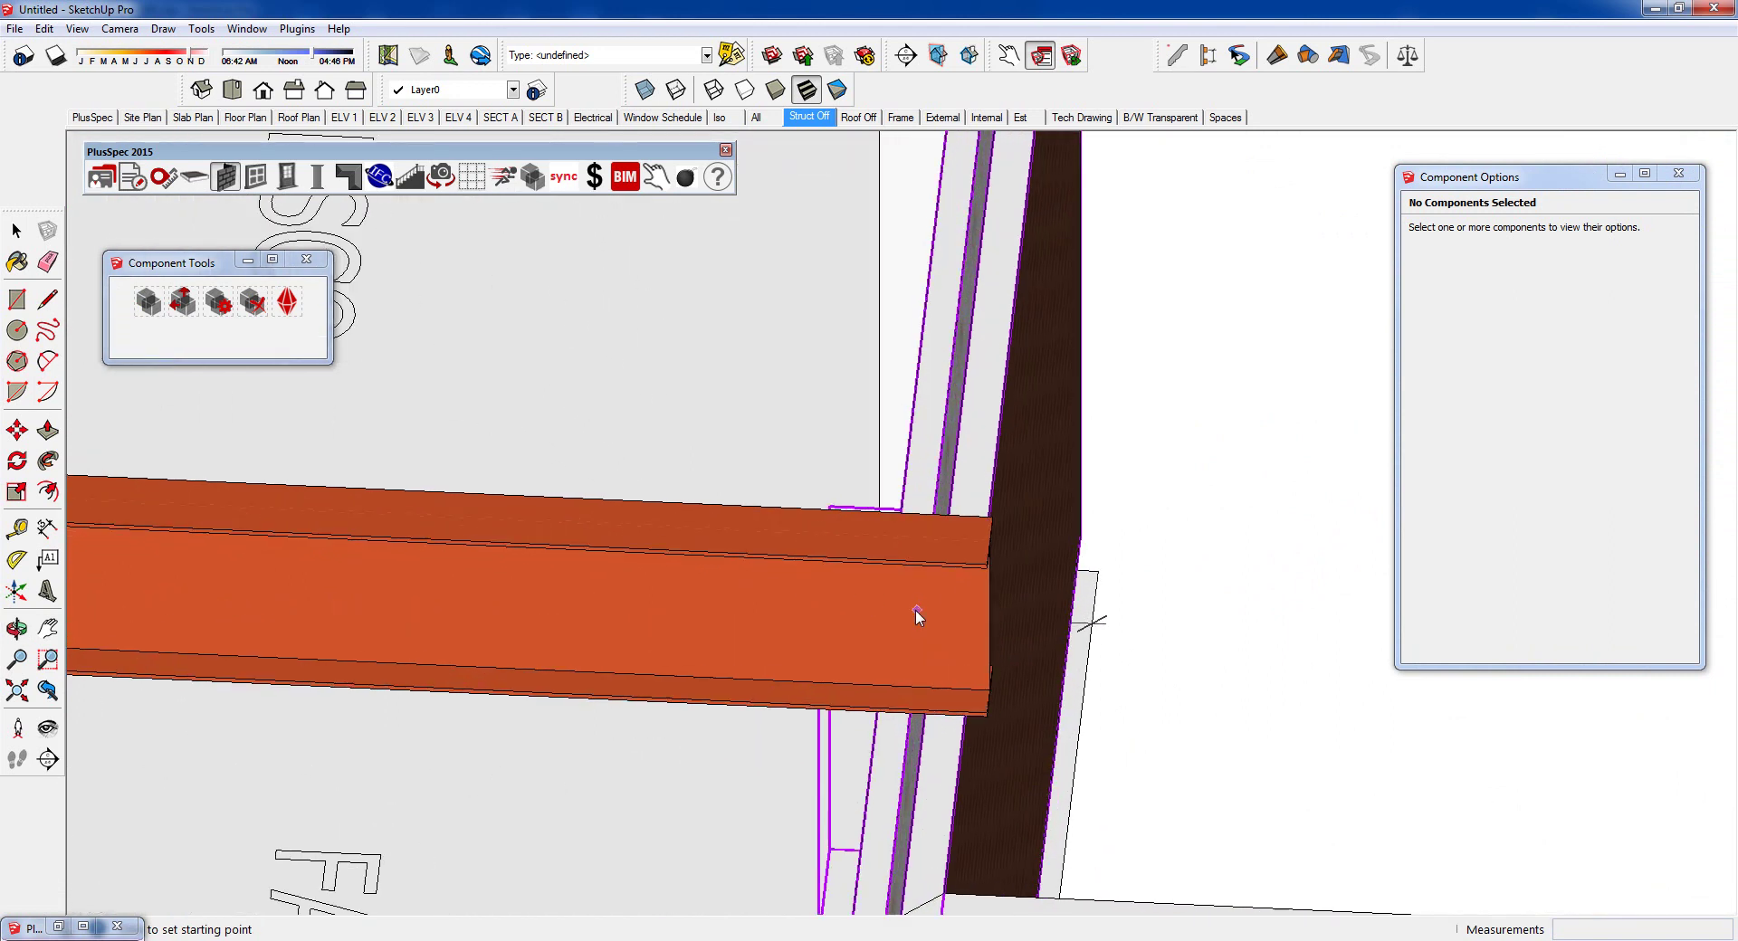
pyautogui.press('space')
pyautogui.click(912, 614)
pyautogui.moveTo(884, 605); pyautogui.dragTo(798, 610, button='middle')
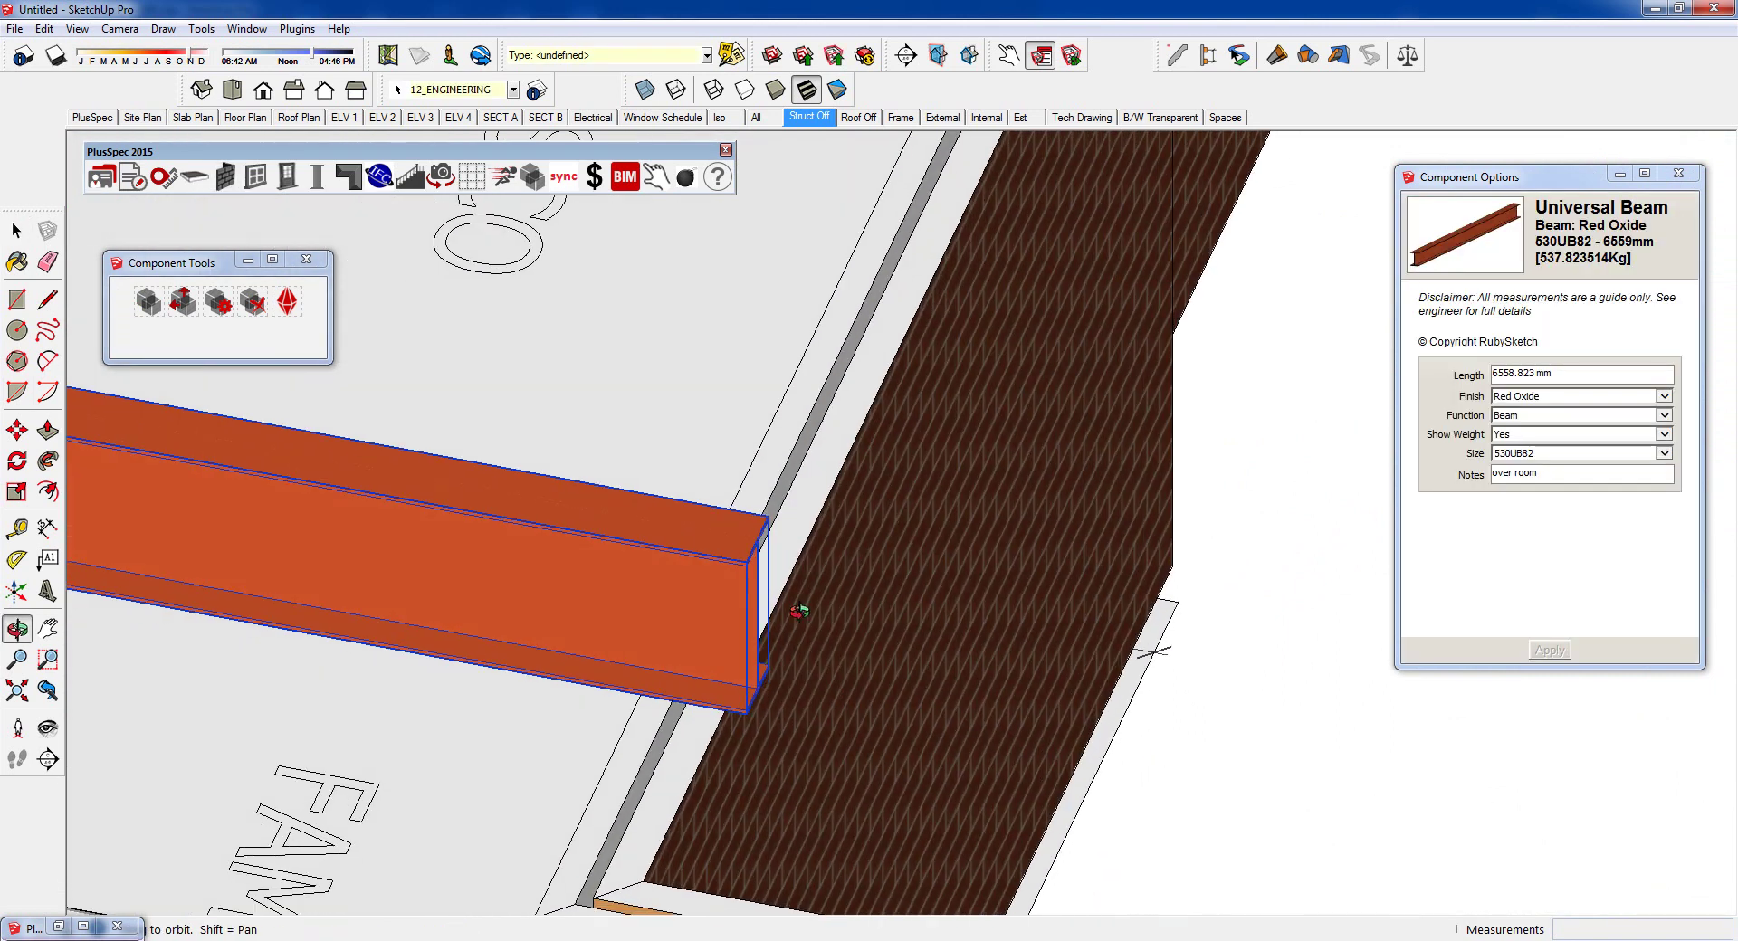
pyautogui.press('s')
pyautogui.moveTo(757, 616); pyautogui.dragTo(691, 704)
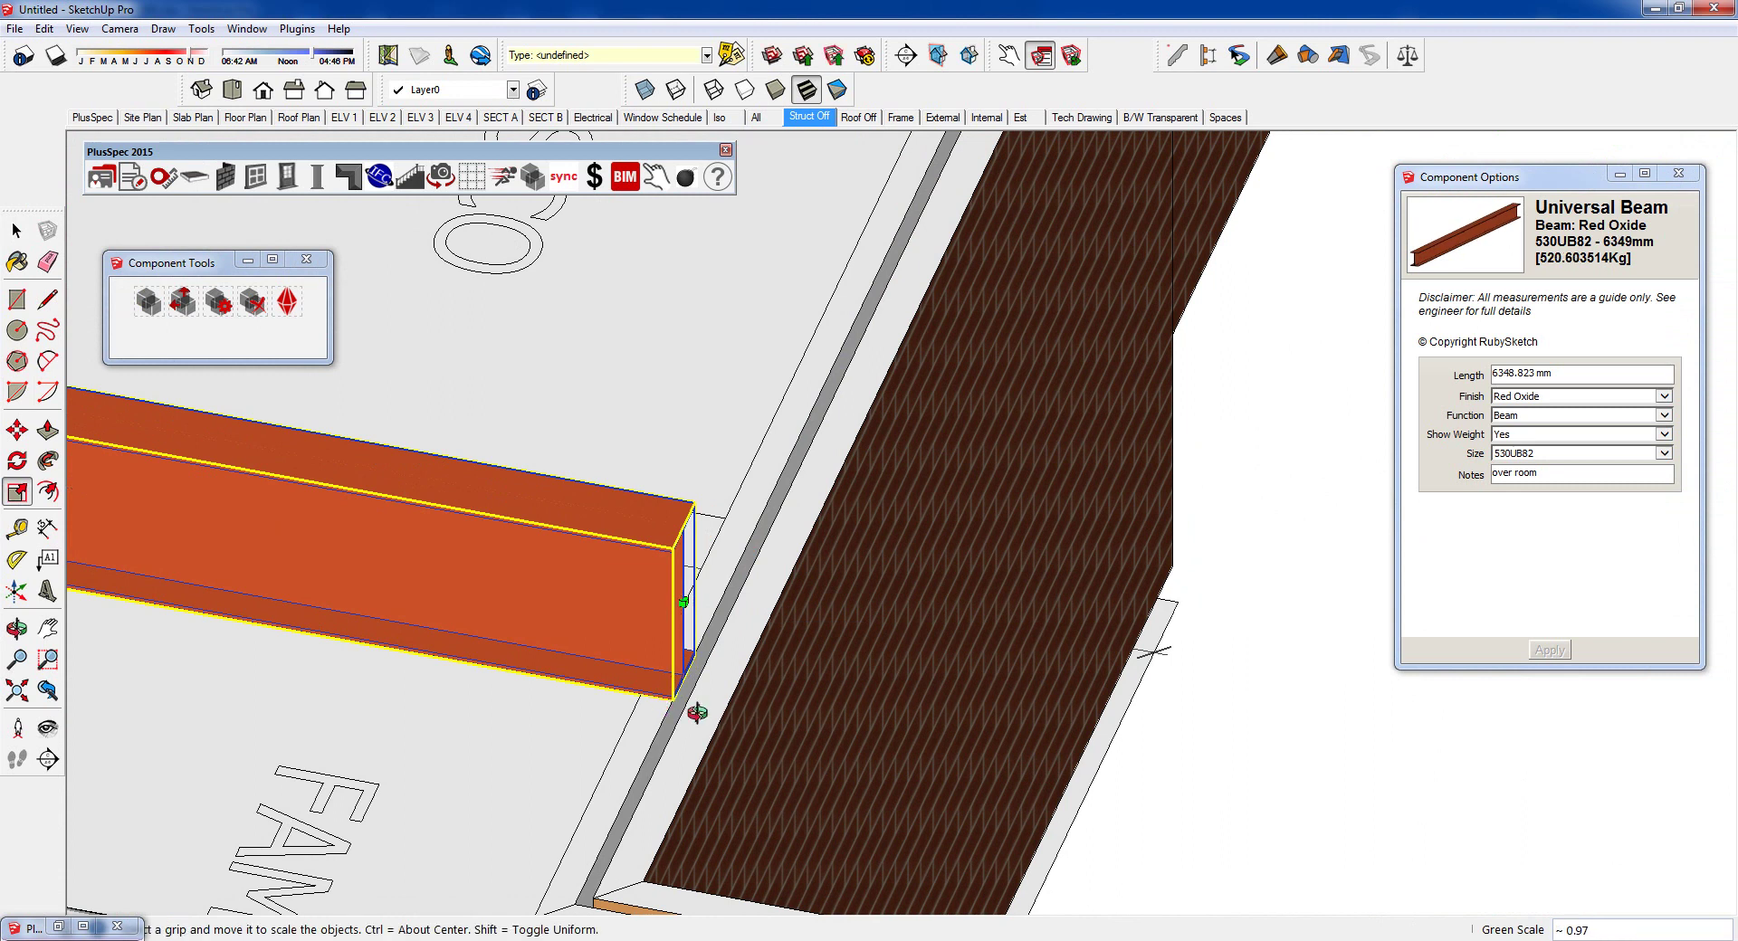
pyautogui.moveTo(698, 709); pyautogui.dragTo(1008, 711, button='middle')
# - View the whole house in the Frame and All scenes, orbiting to a lower angle
pyautogui.scroll(-10, 1007, 711)
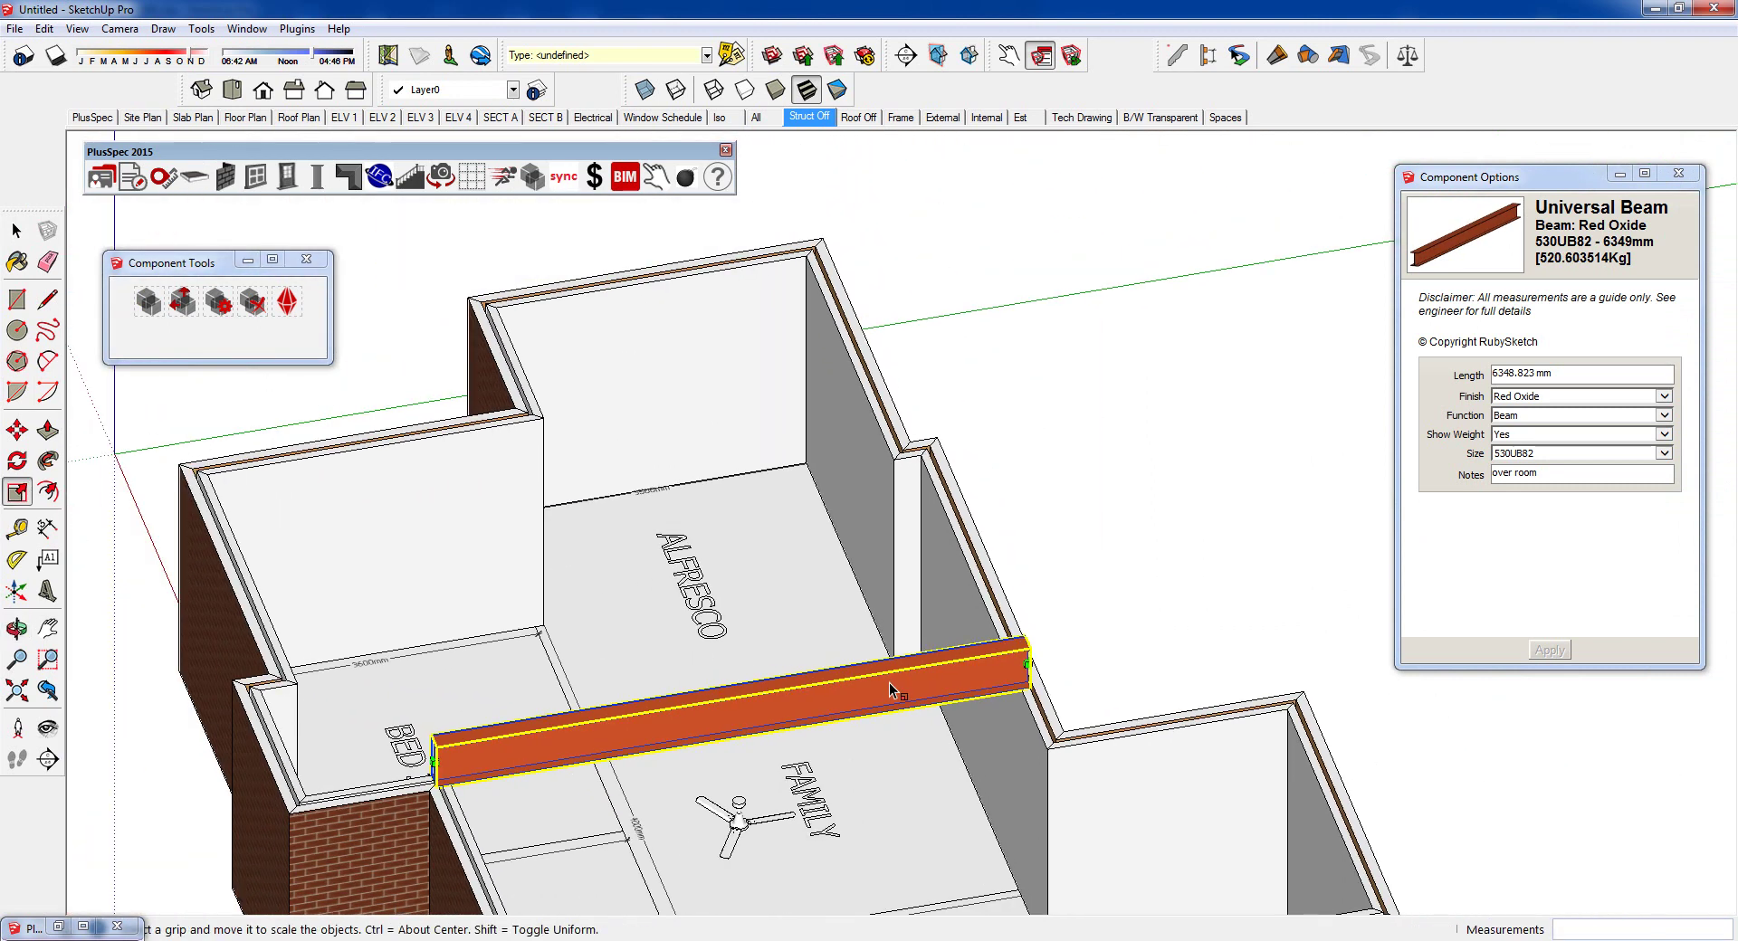
pyautogui.moveTo(932, 579); pyautogui.dragTo(925, 563, button='middle')
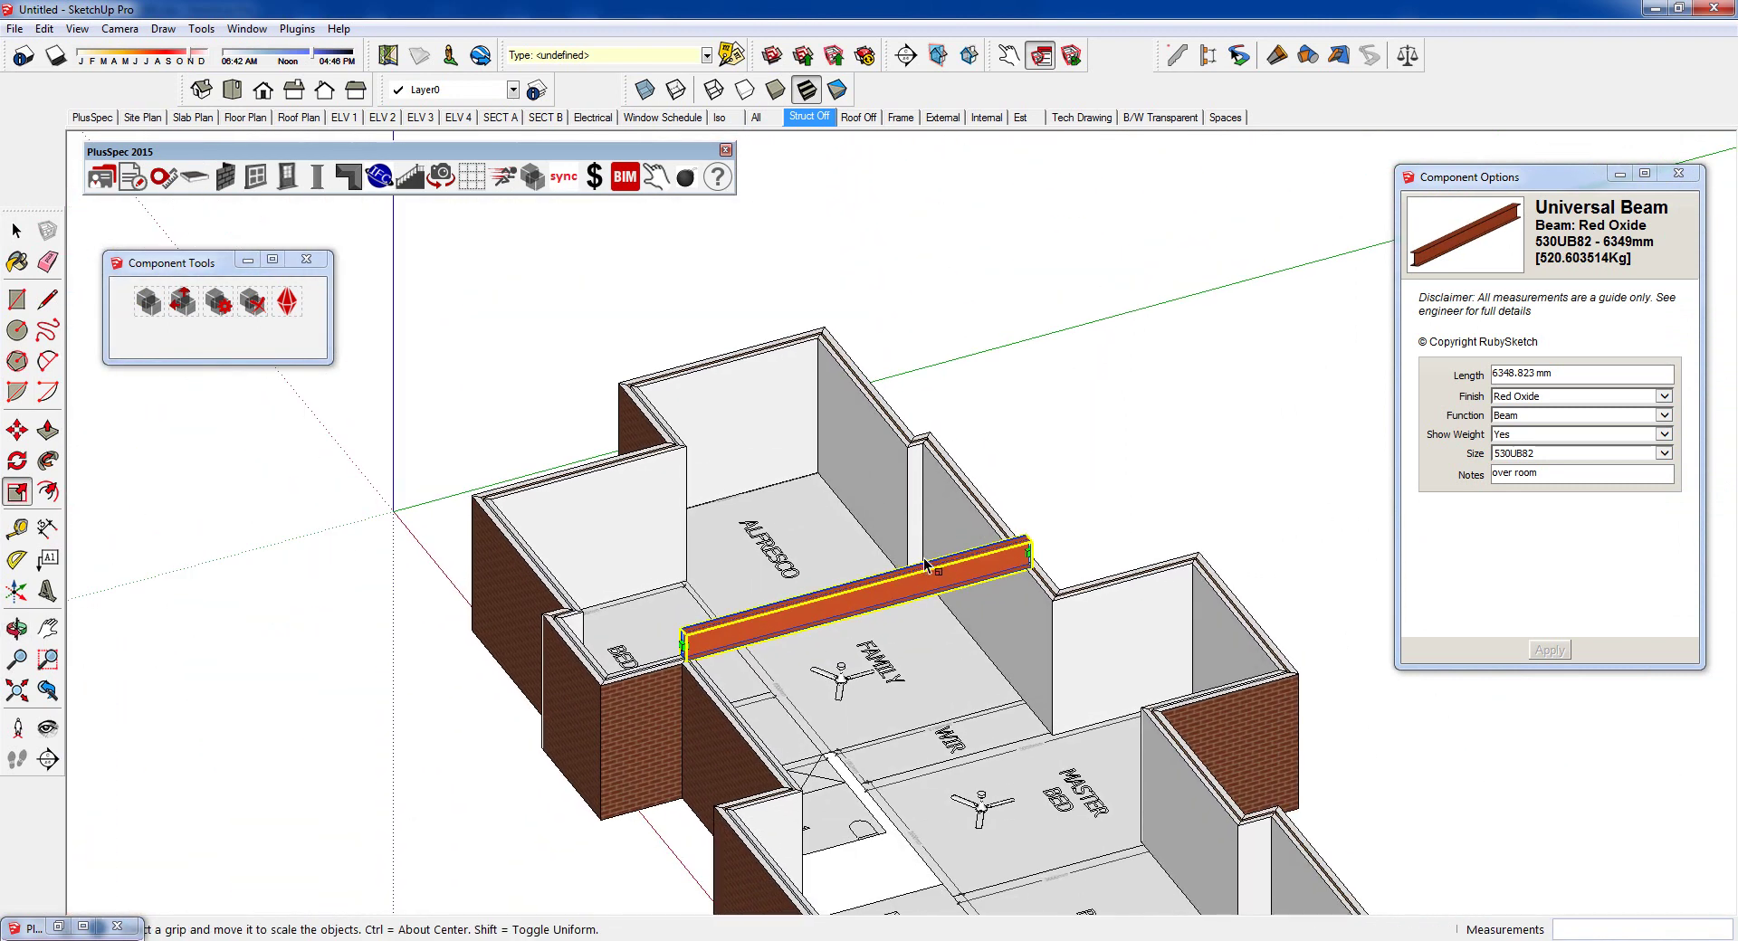
pyautogui.click(901, 118)
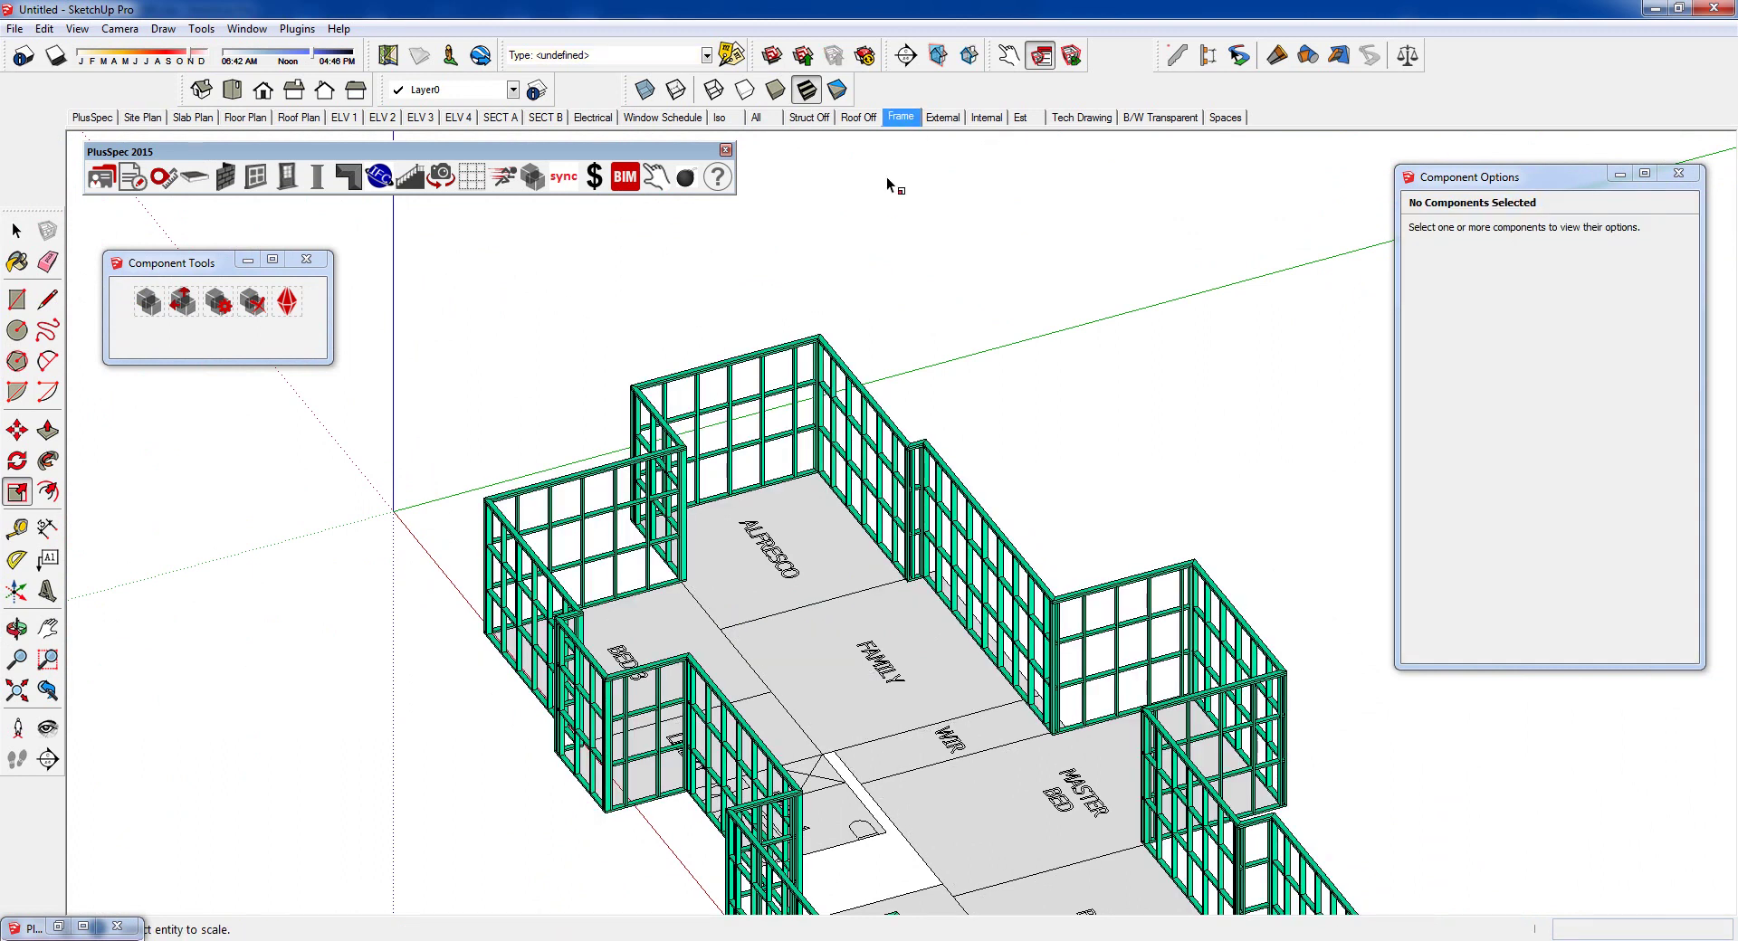
pyautogui.click(767, 119)
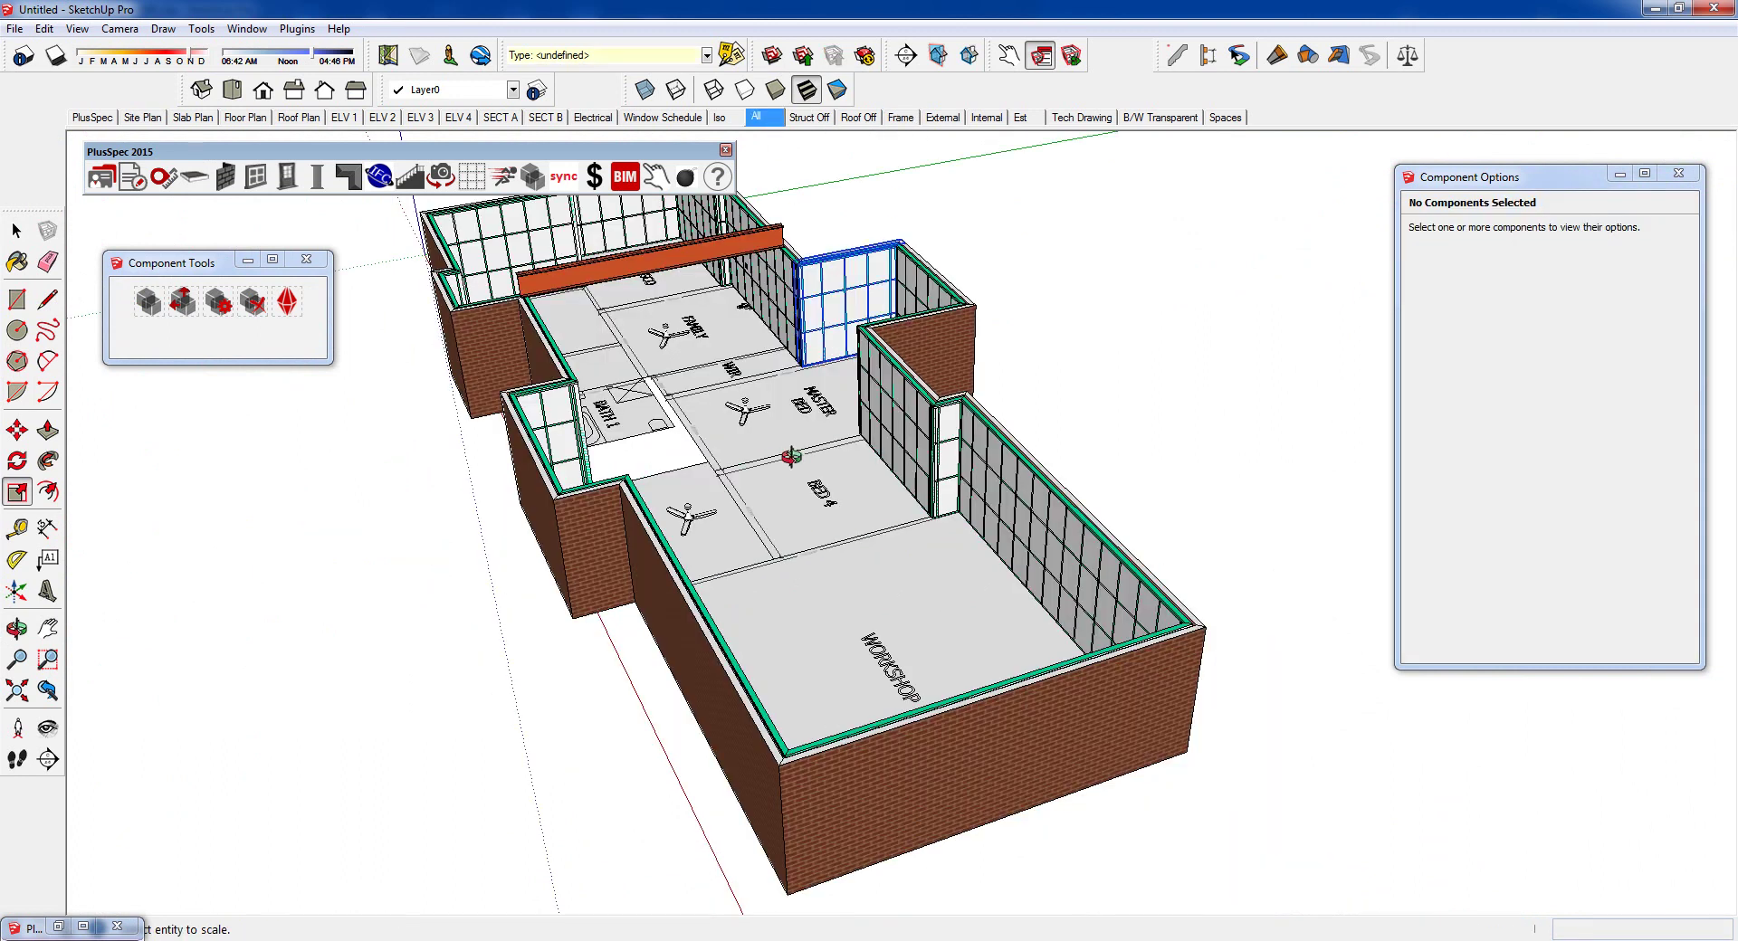
pyautogui.click(794, 462)
pyautogui.moveTo(794, 461); pyautogui.dragTo(1175, 601, button='middle')
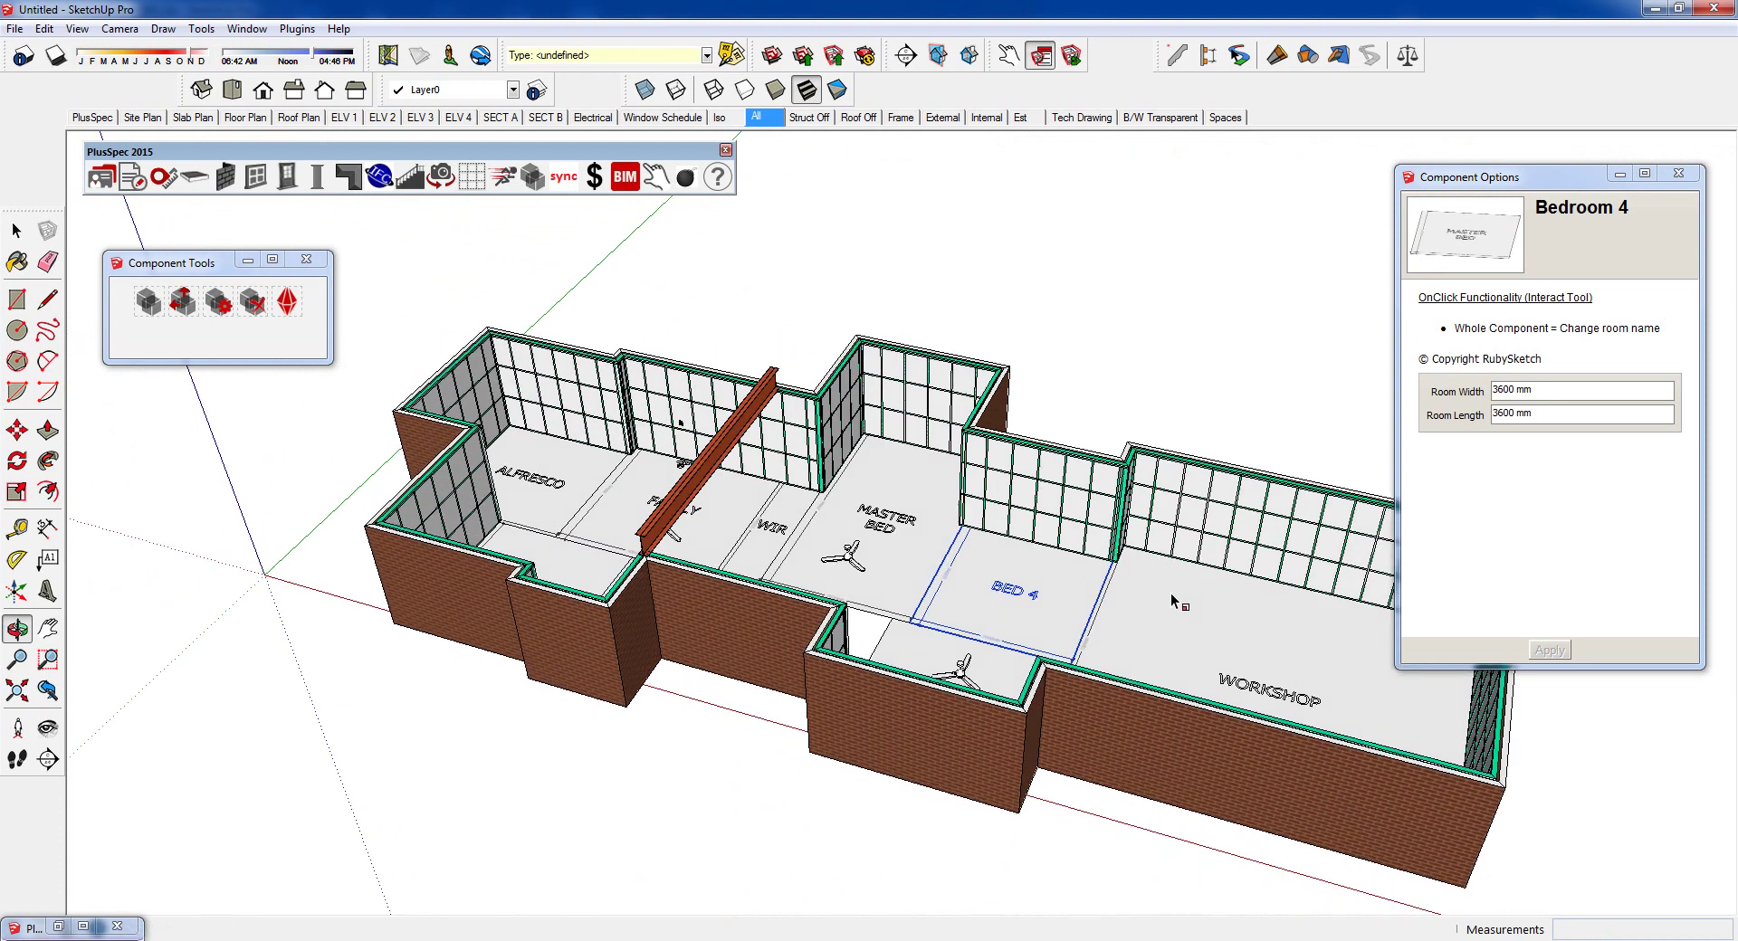
pyautogui.click(709, 378)
# - Show the Electrical plan, zoom in on Wall #14 and tilt into 3D at the switch
pyautogui.press('s')
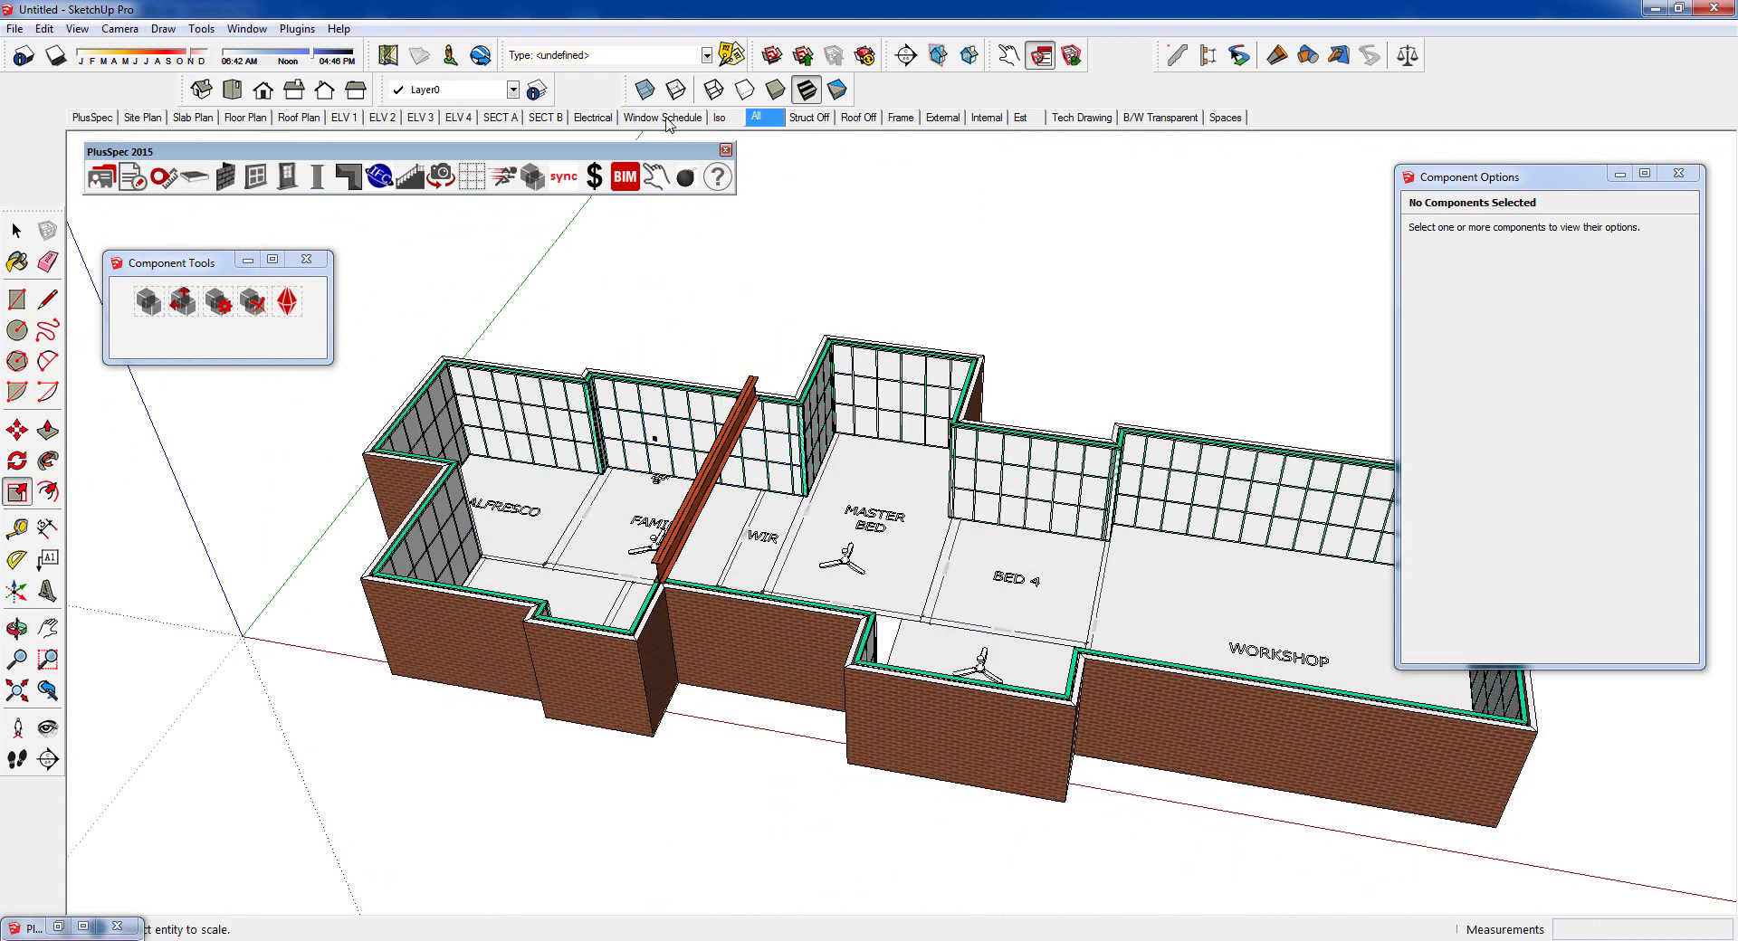
pyautogui.click(593, 118)
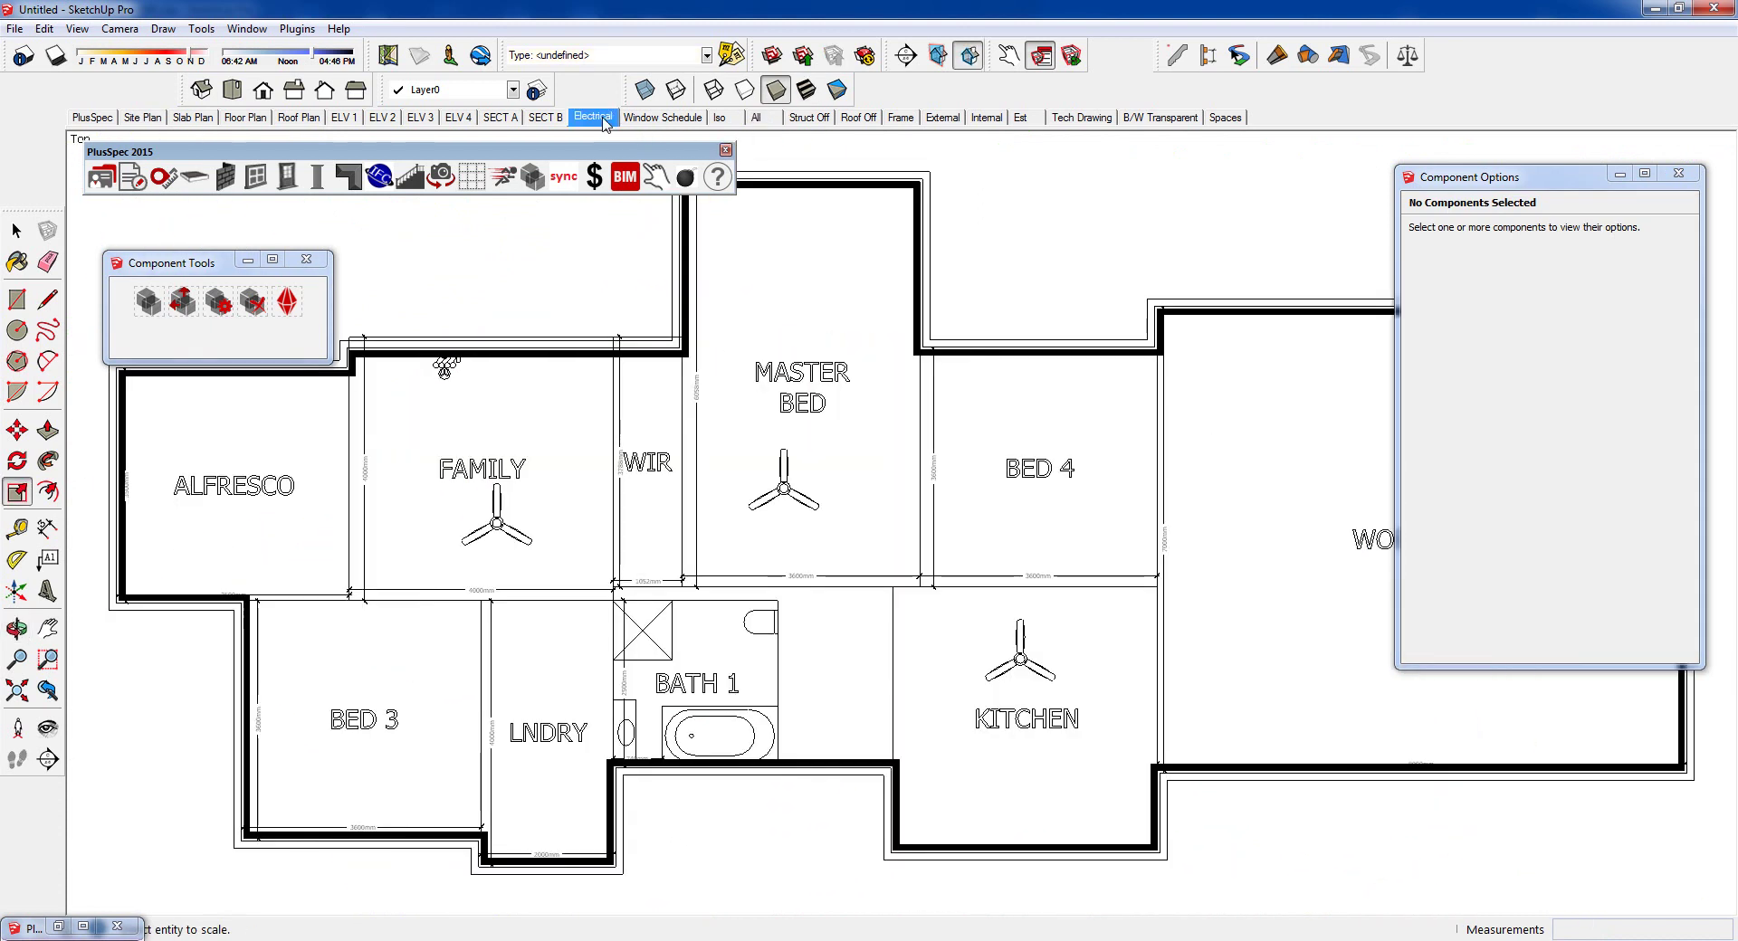
pyautogui.click(448, 365)
pyautogui.scroll(5, 448, 366)
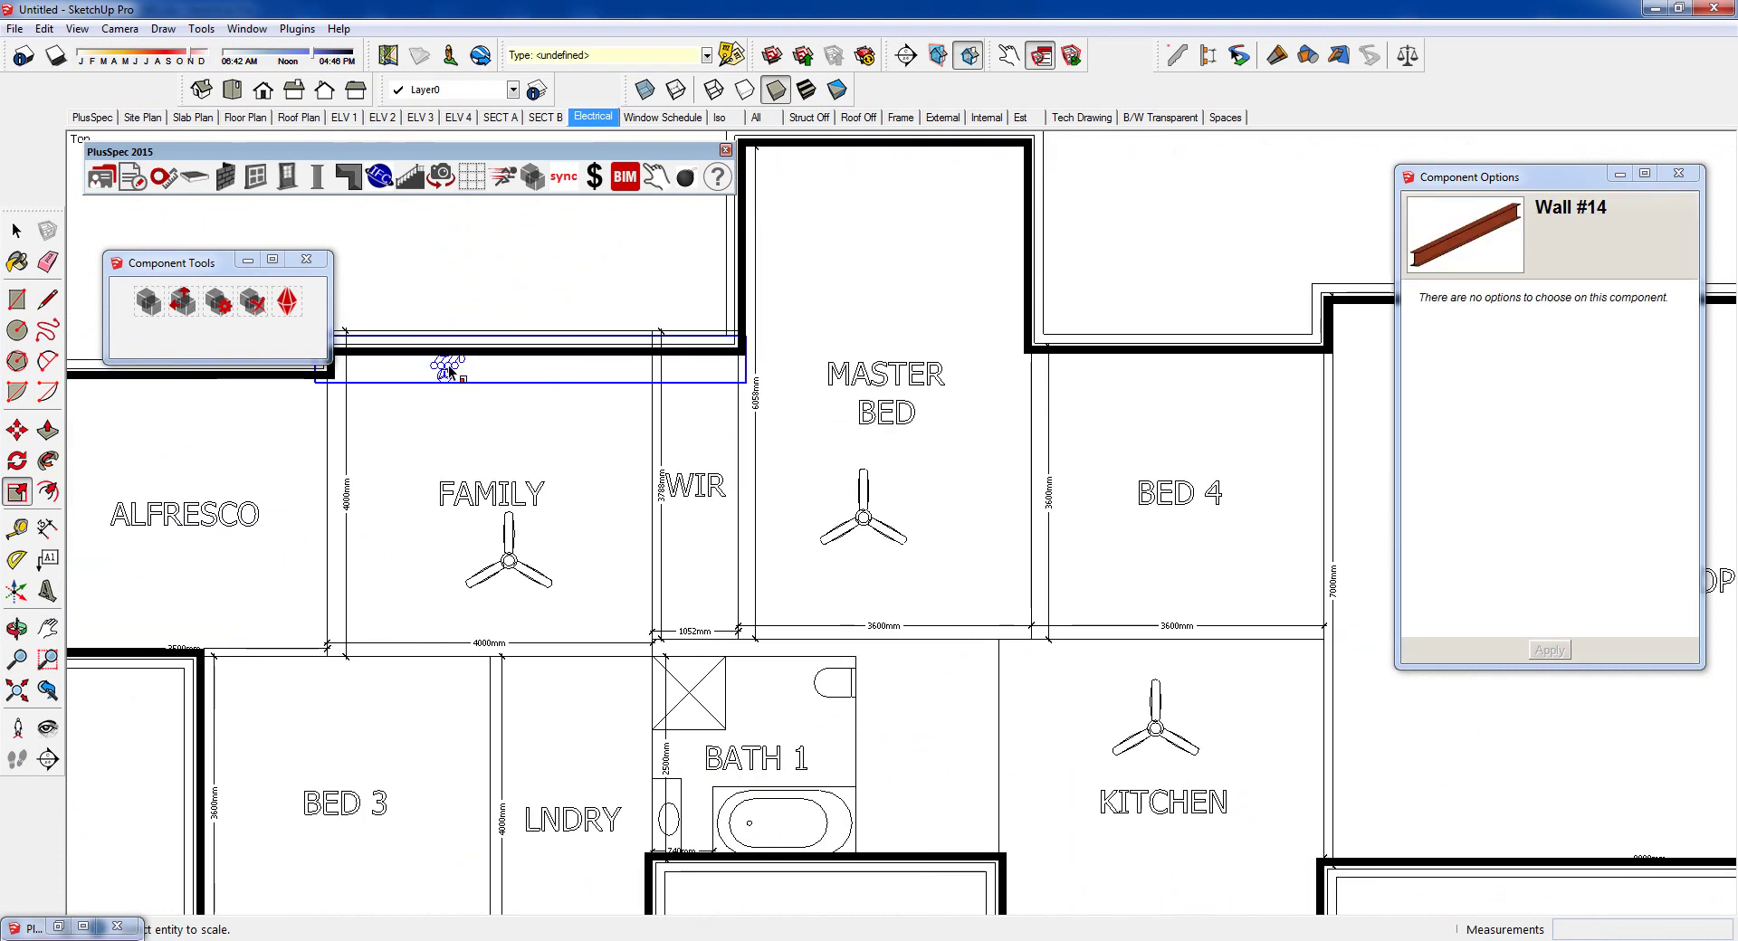
pyautogui.scroll(8, 448, 365)
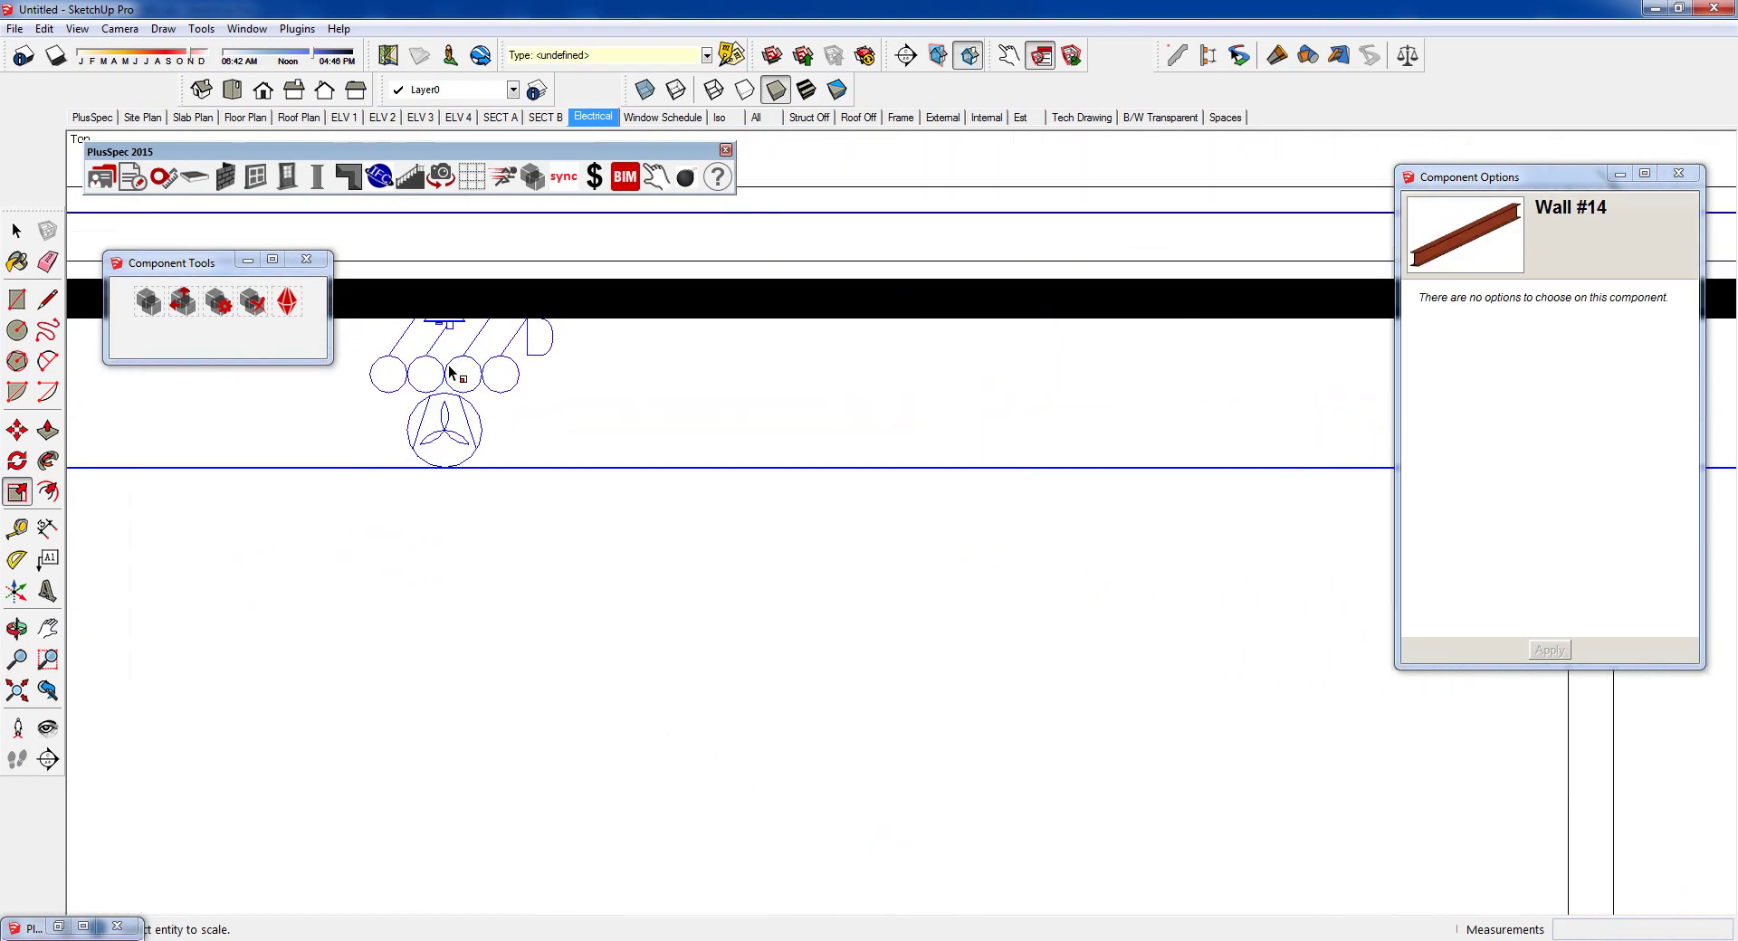
pyautogui.scroll(2, 450, 372)
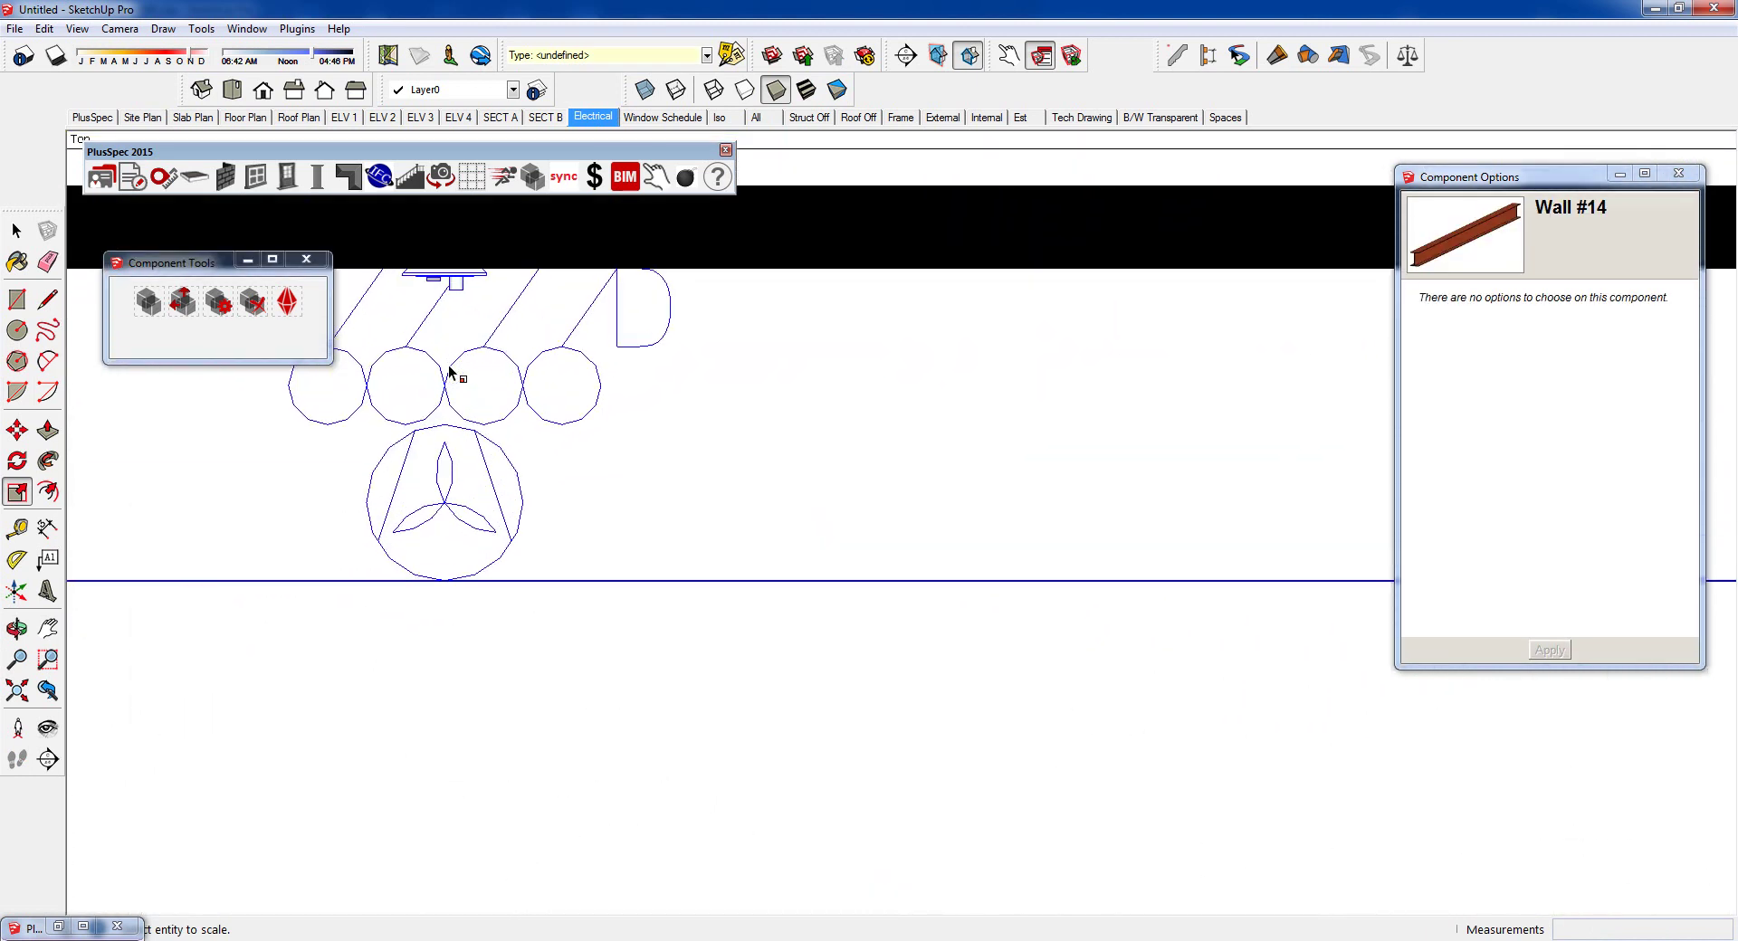
pyautogui.click(526, 366)
pyautogui.click(486, 425)
pyautogui.click(478, 446)
pyautogui.click(412, 444)
pyautogui.click(470, 394)
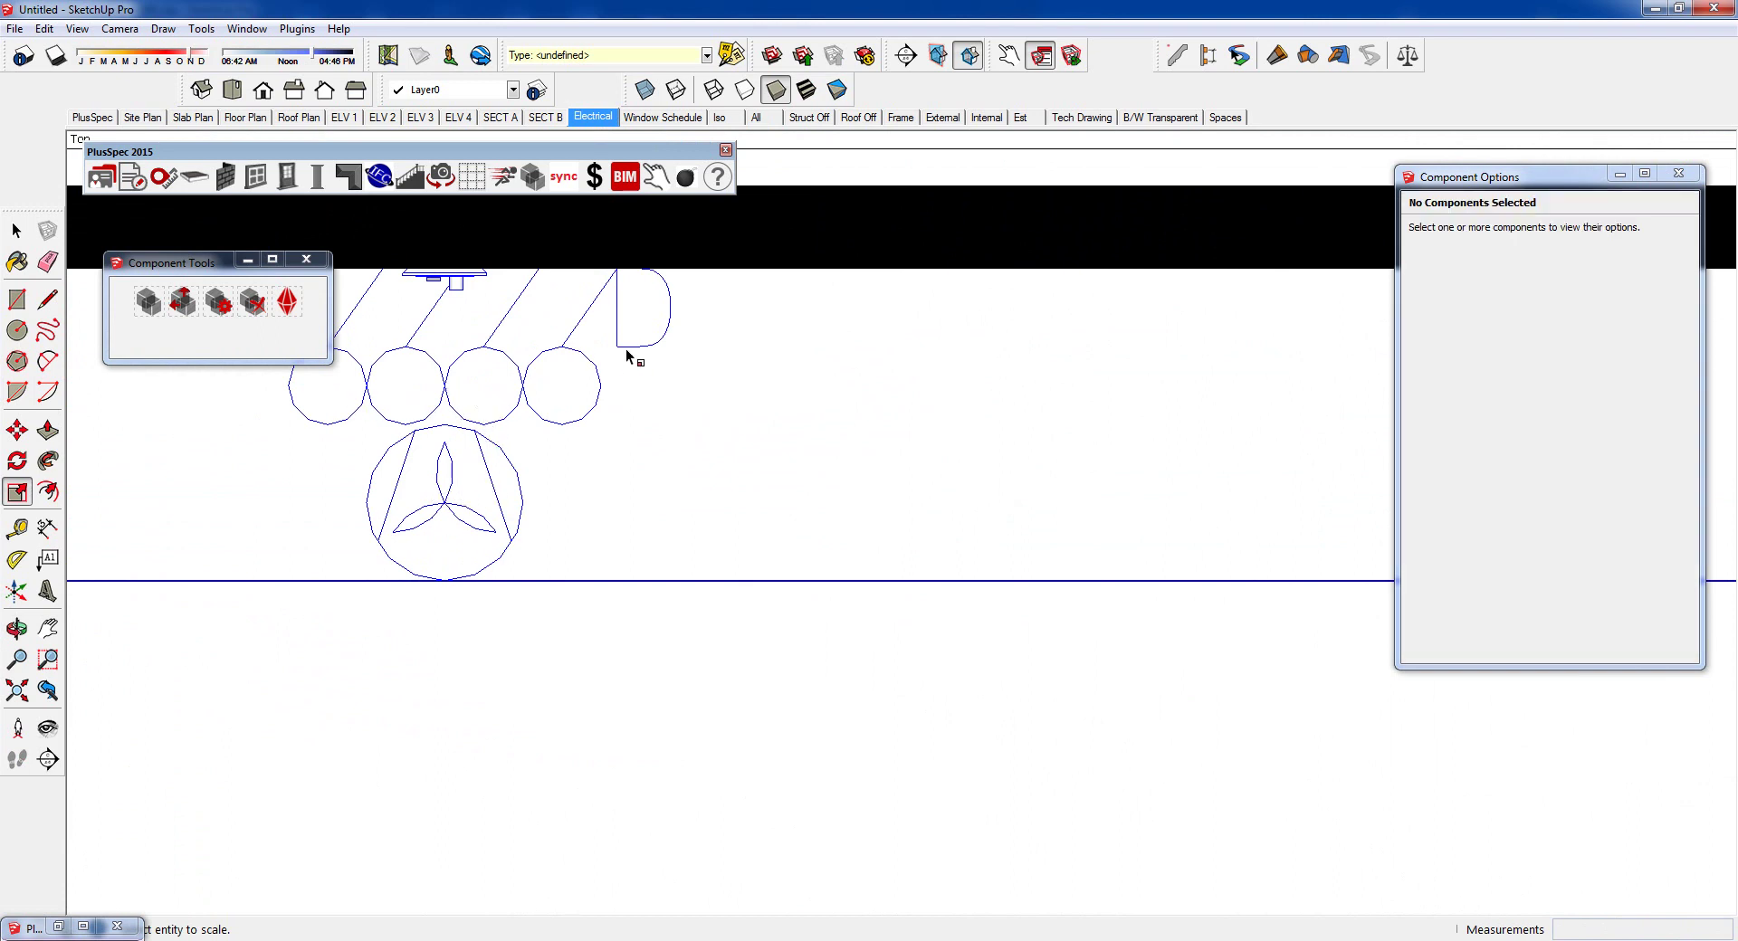
pyautogui.click(605, 358)
pyautogui.moveTo(614, 358); pyautogui.dragTo(842, 471, button='middle')
# - Cycle the switch with the Interact tool through five, six, one, two, three, then four gangs
pyautogui.click(656, 177)
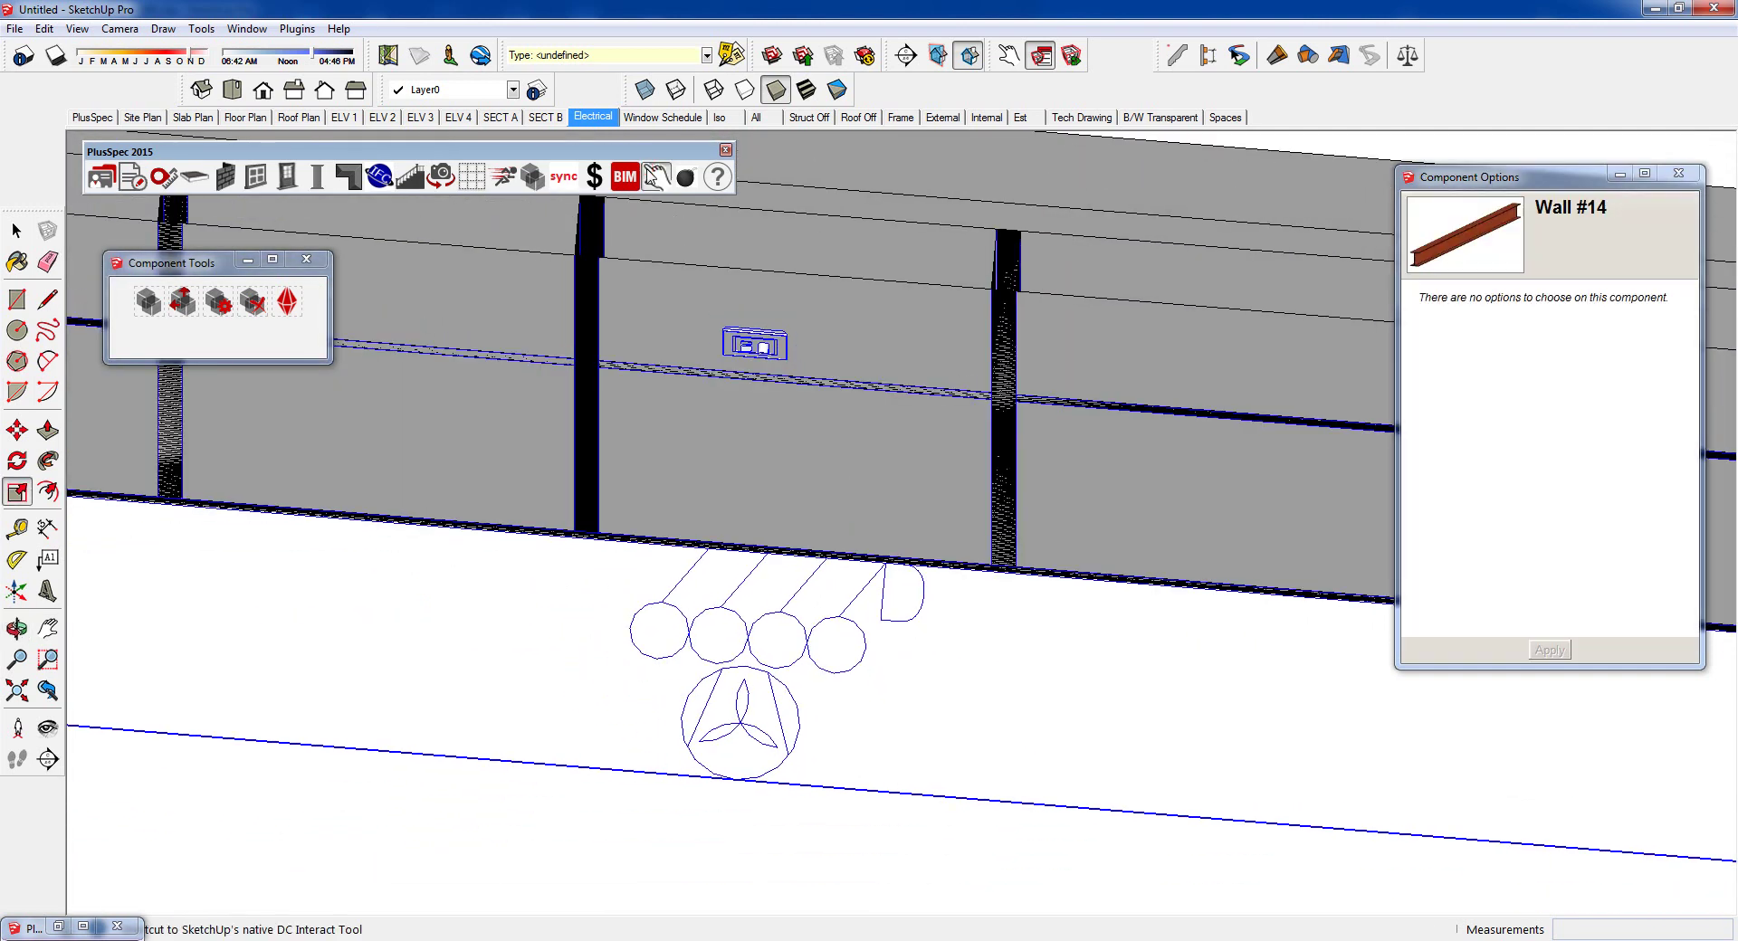
pyautogui.click(768, 355)
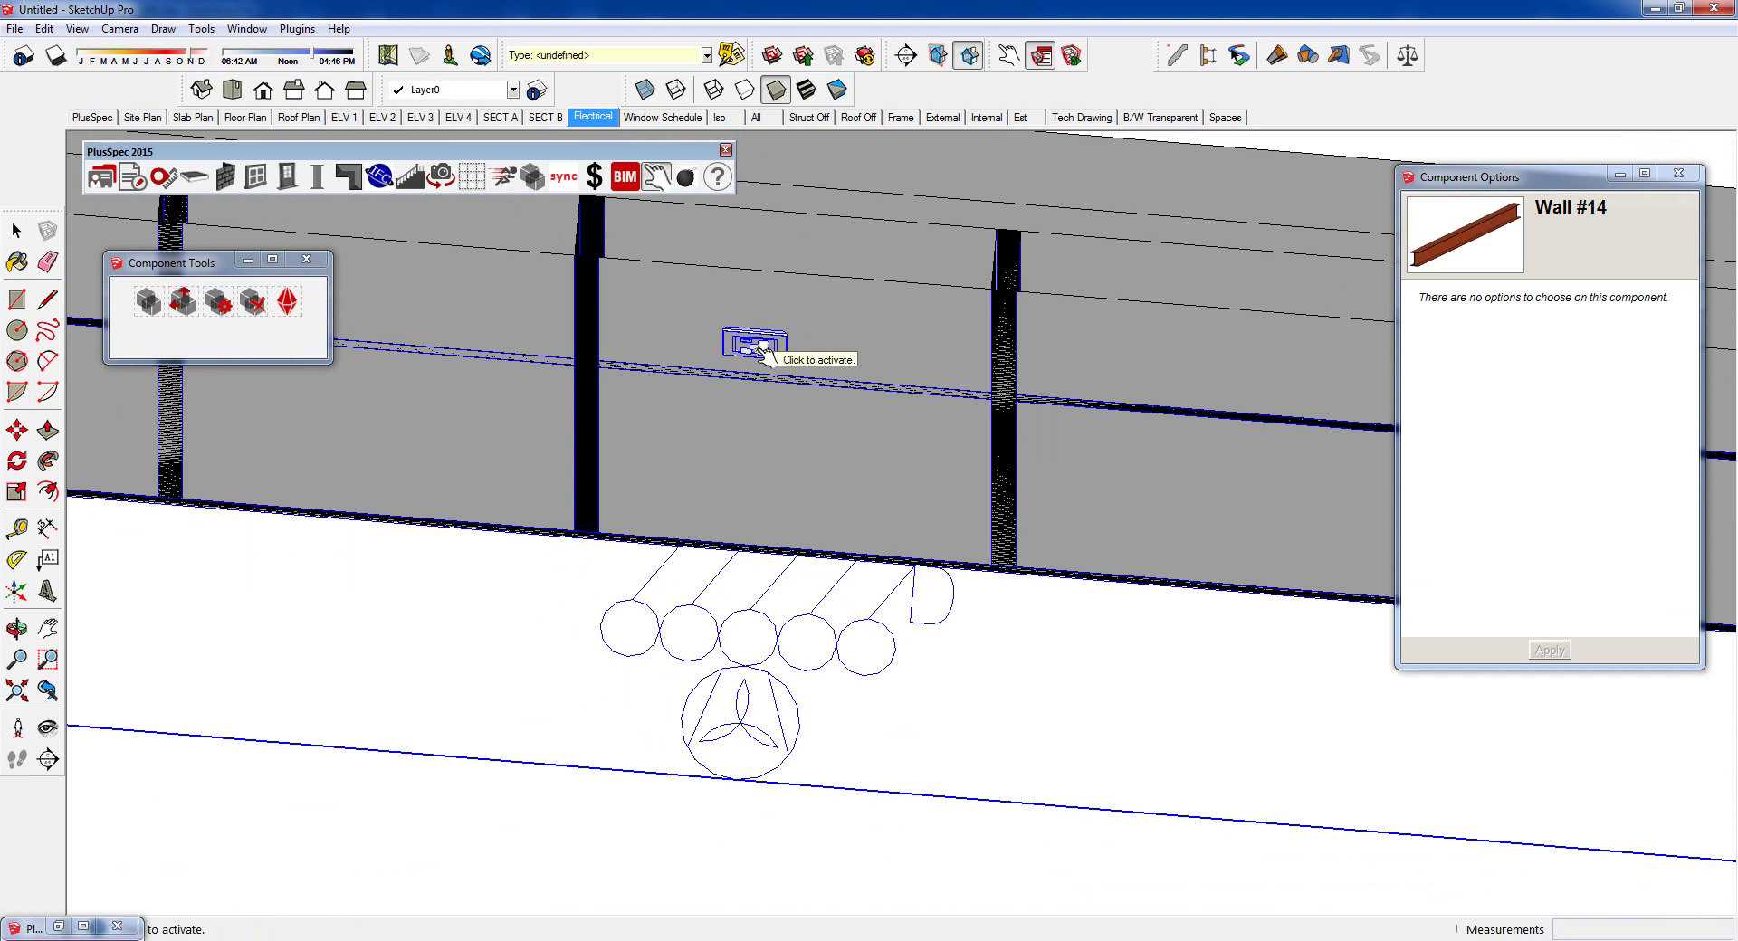
pyautogui.click(767, 353)
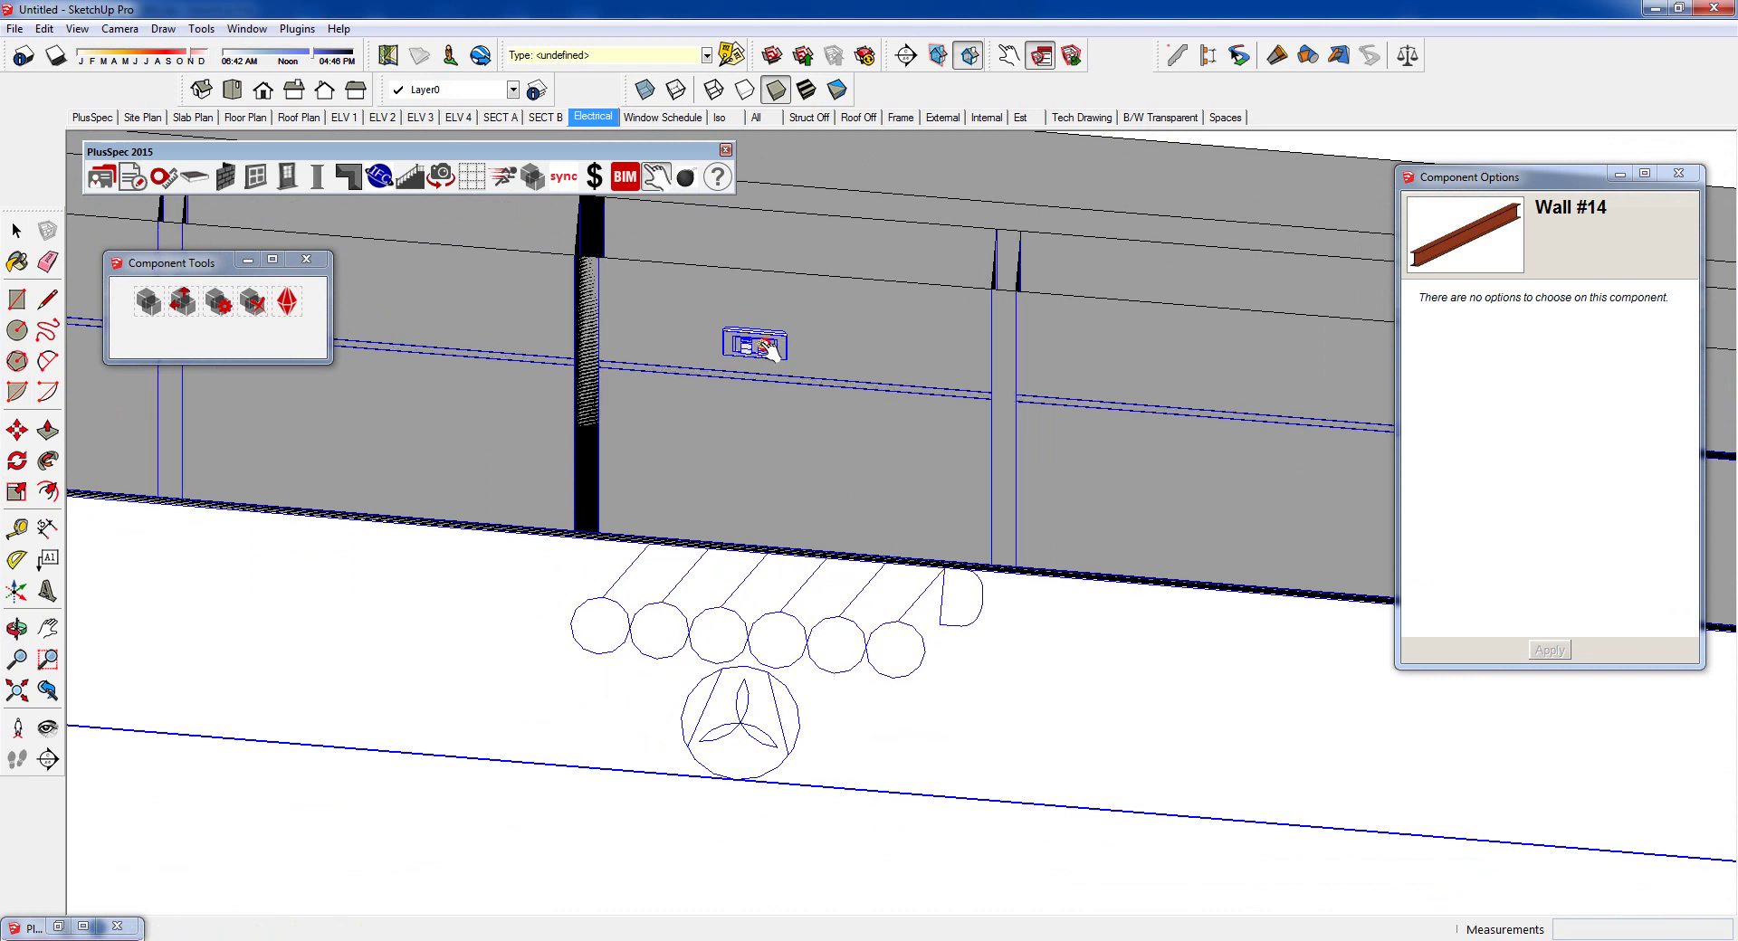
pyautogui.click(767, 352)
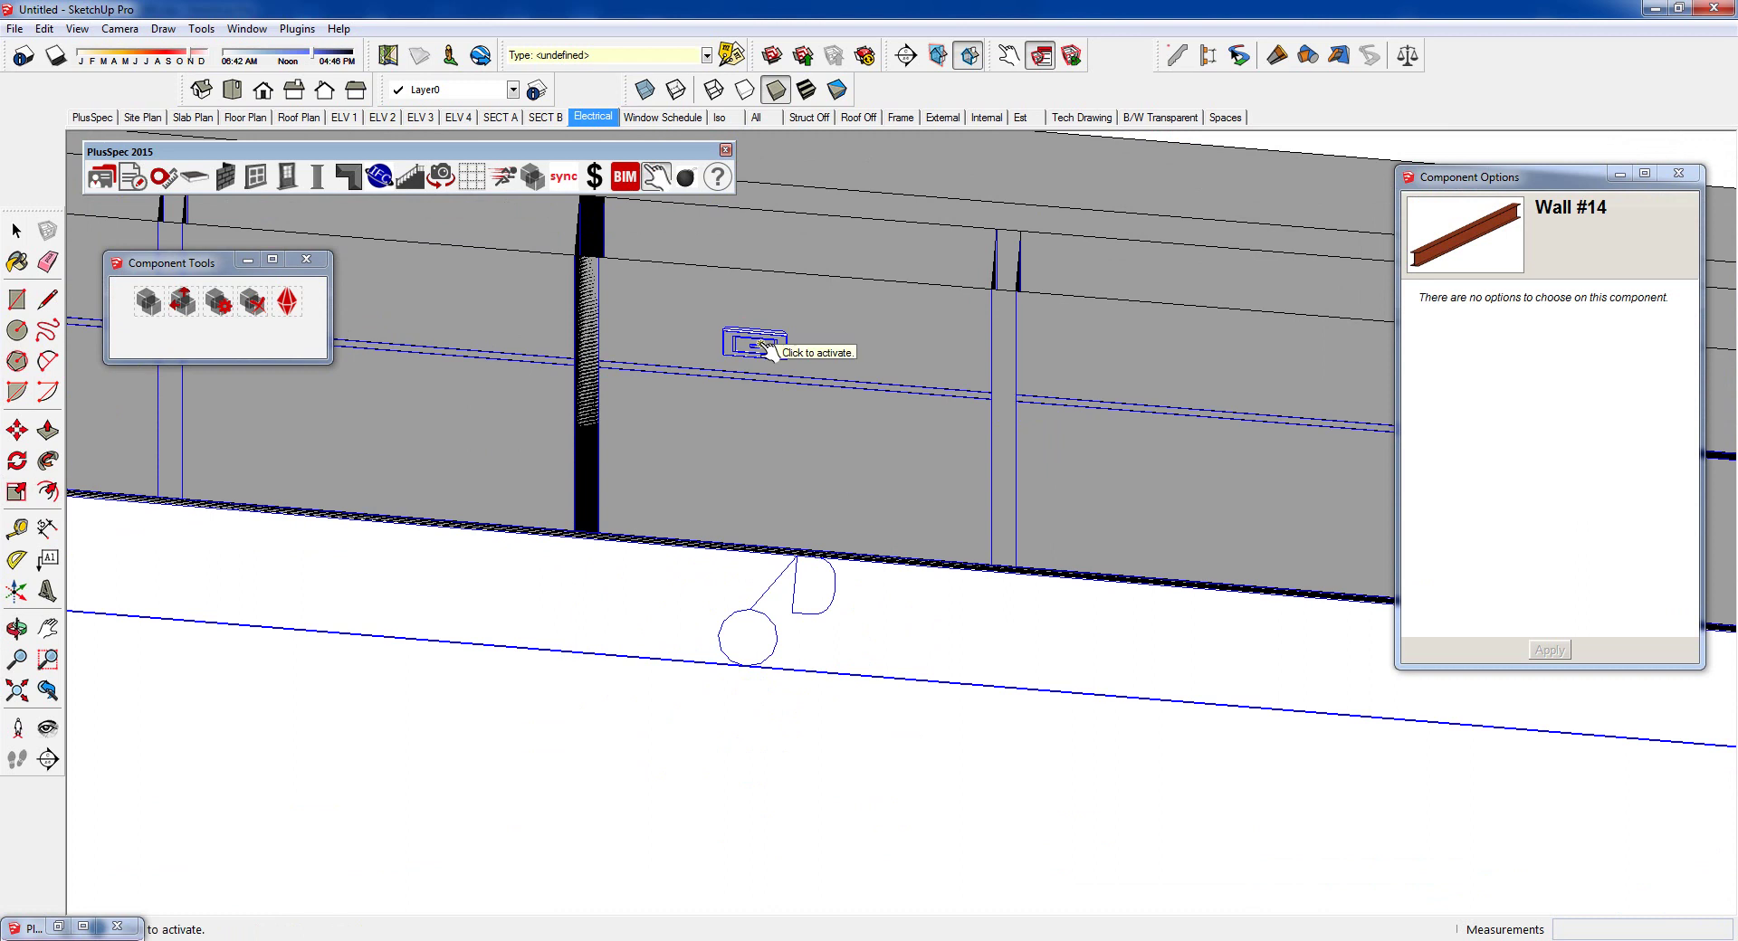
pyautogui.click(765, 351)
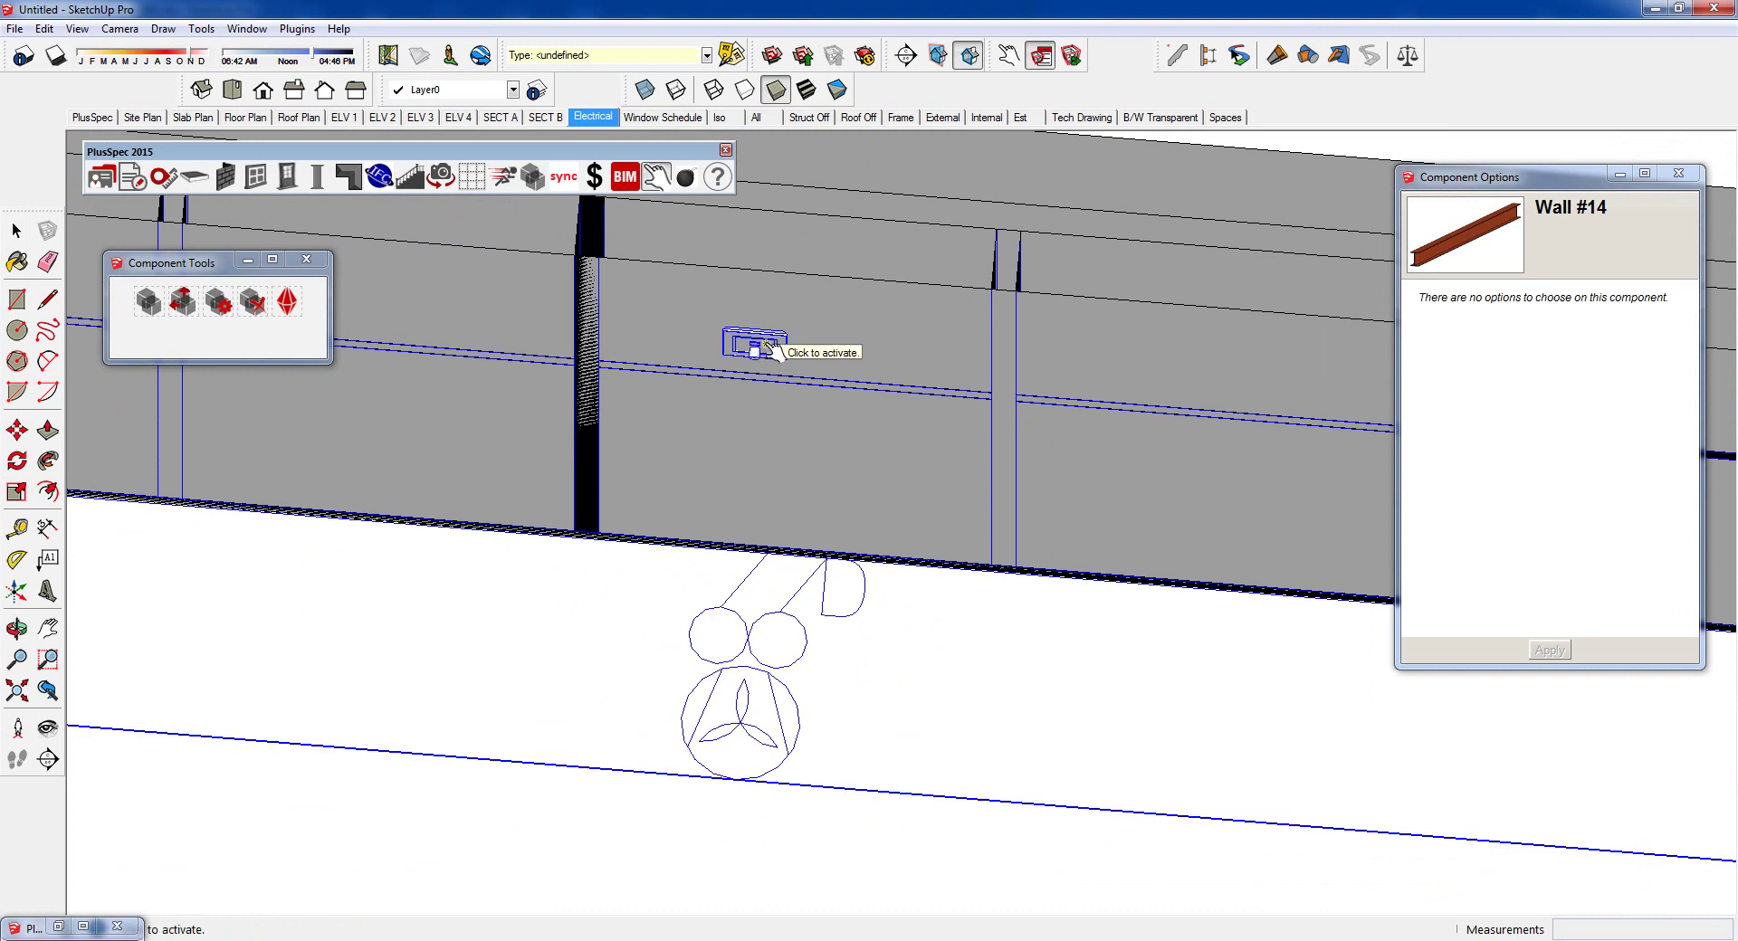
pyautogui.click(769, 351)
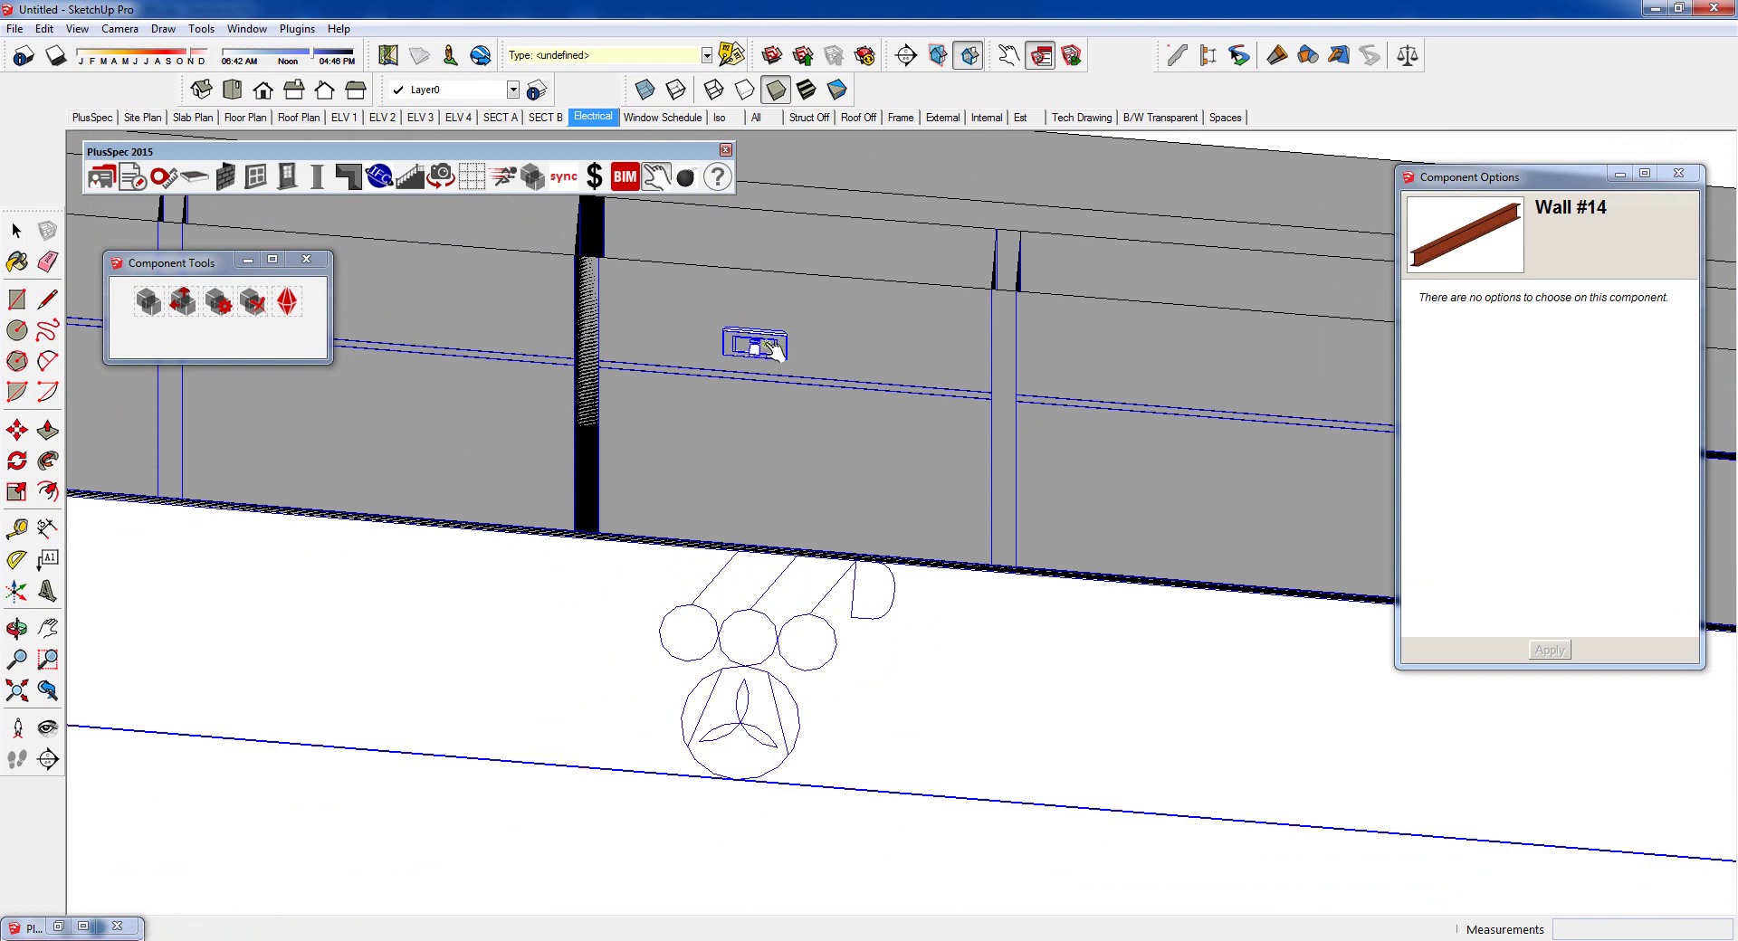
pyautogui.click(772, 351)
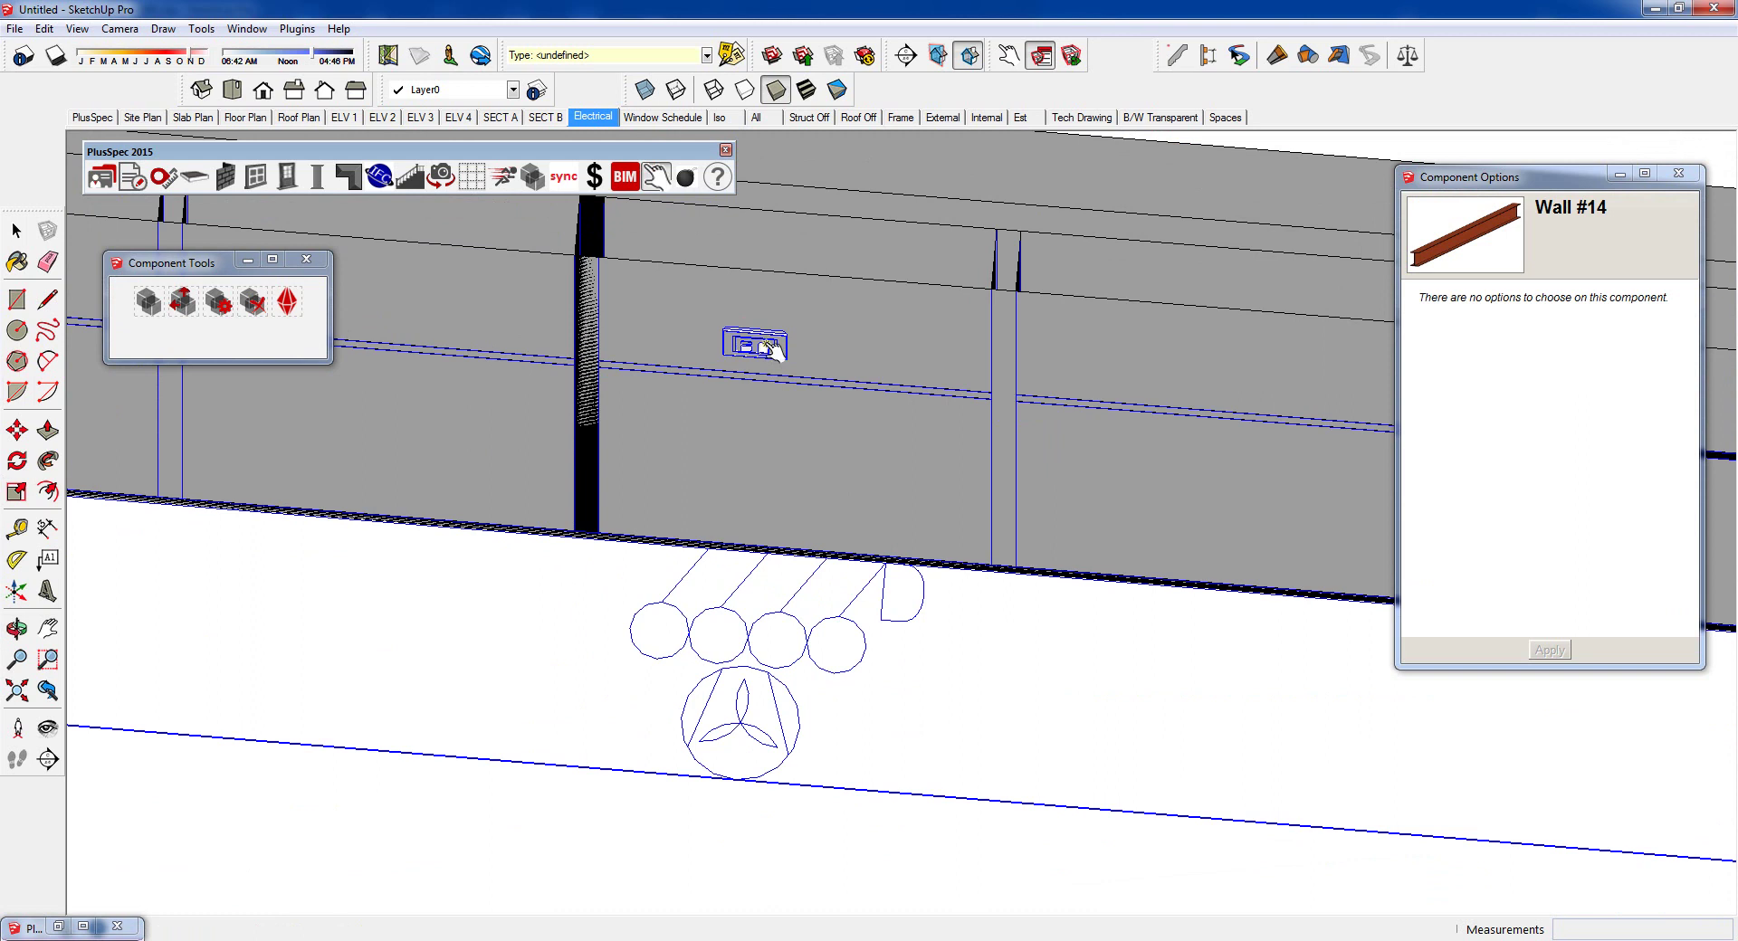
pyautogui.scroll(-5, 847, 457)
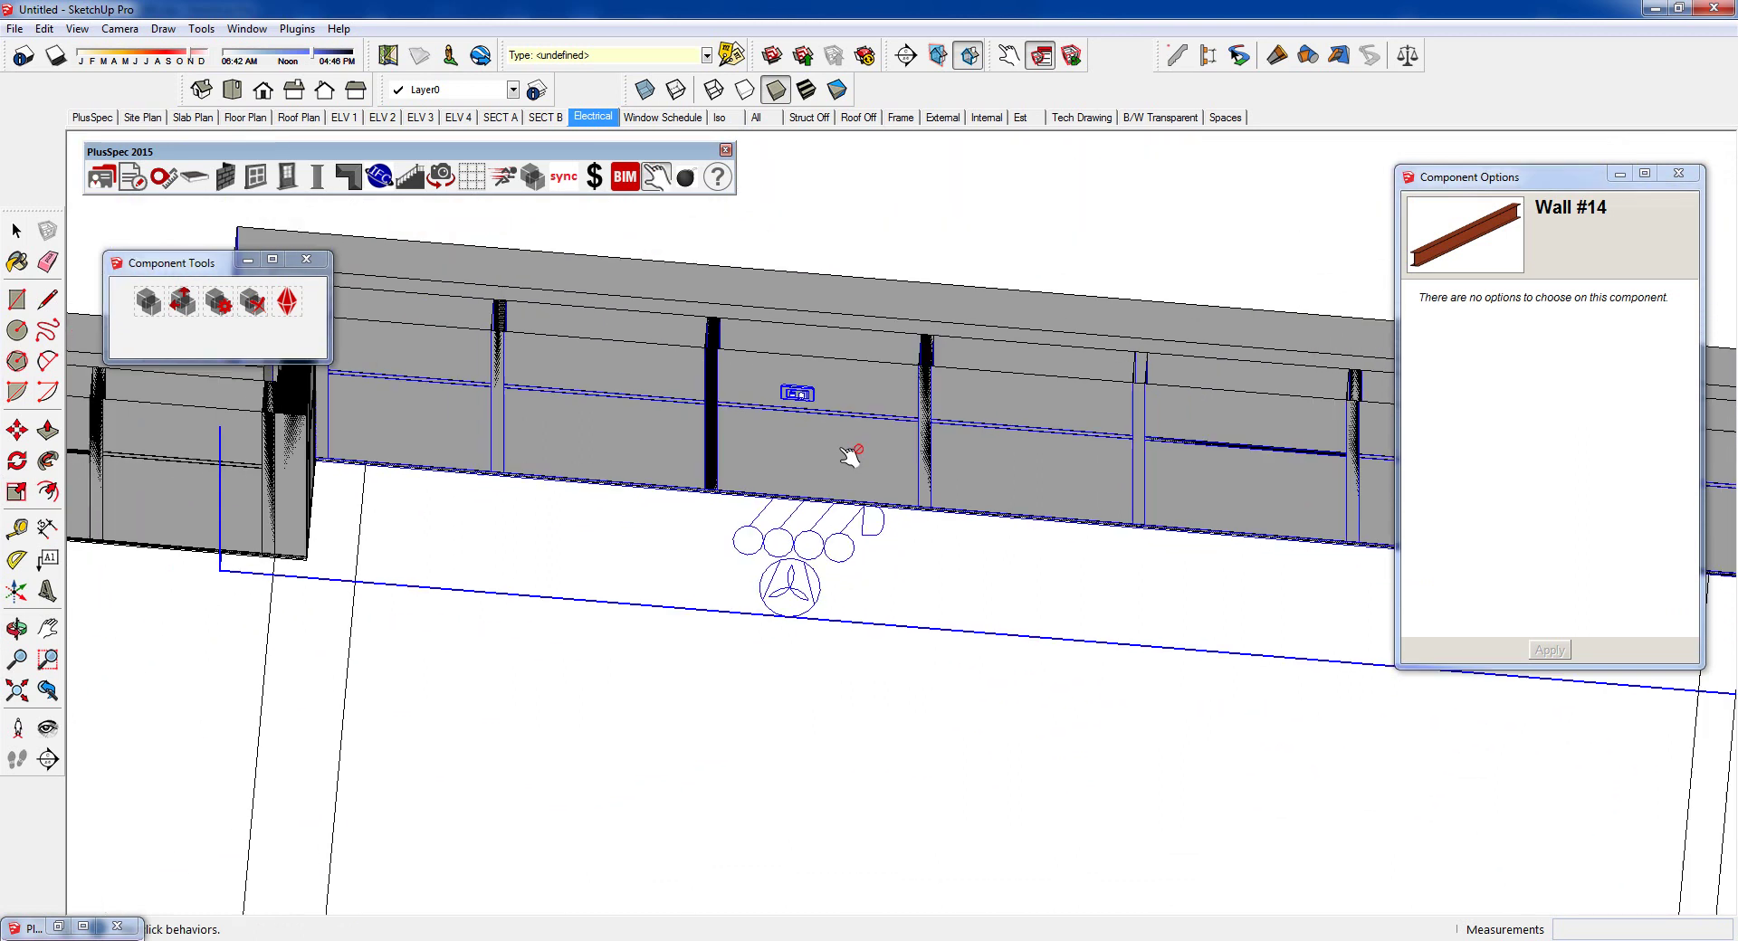
pyautogui.scroll(-3, 855, 475)
# - Orbit back to the top-down Electrical scene plan and clear the wall selection
pyautogui.moveTo(861, 485); pyautogui.dragTo(885, 605, button='middle')
pyautogui.scroll(-5, 885, 605)
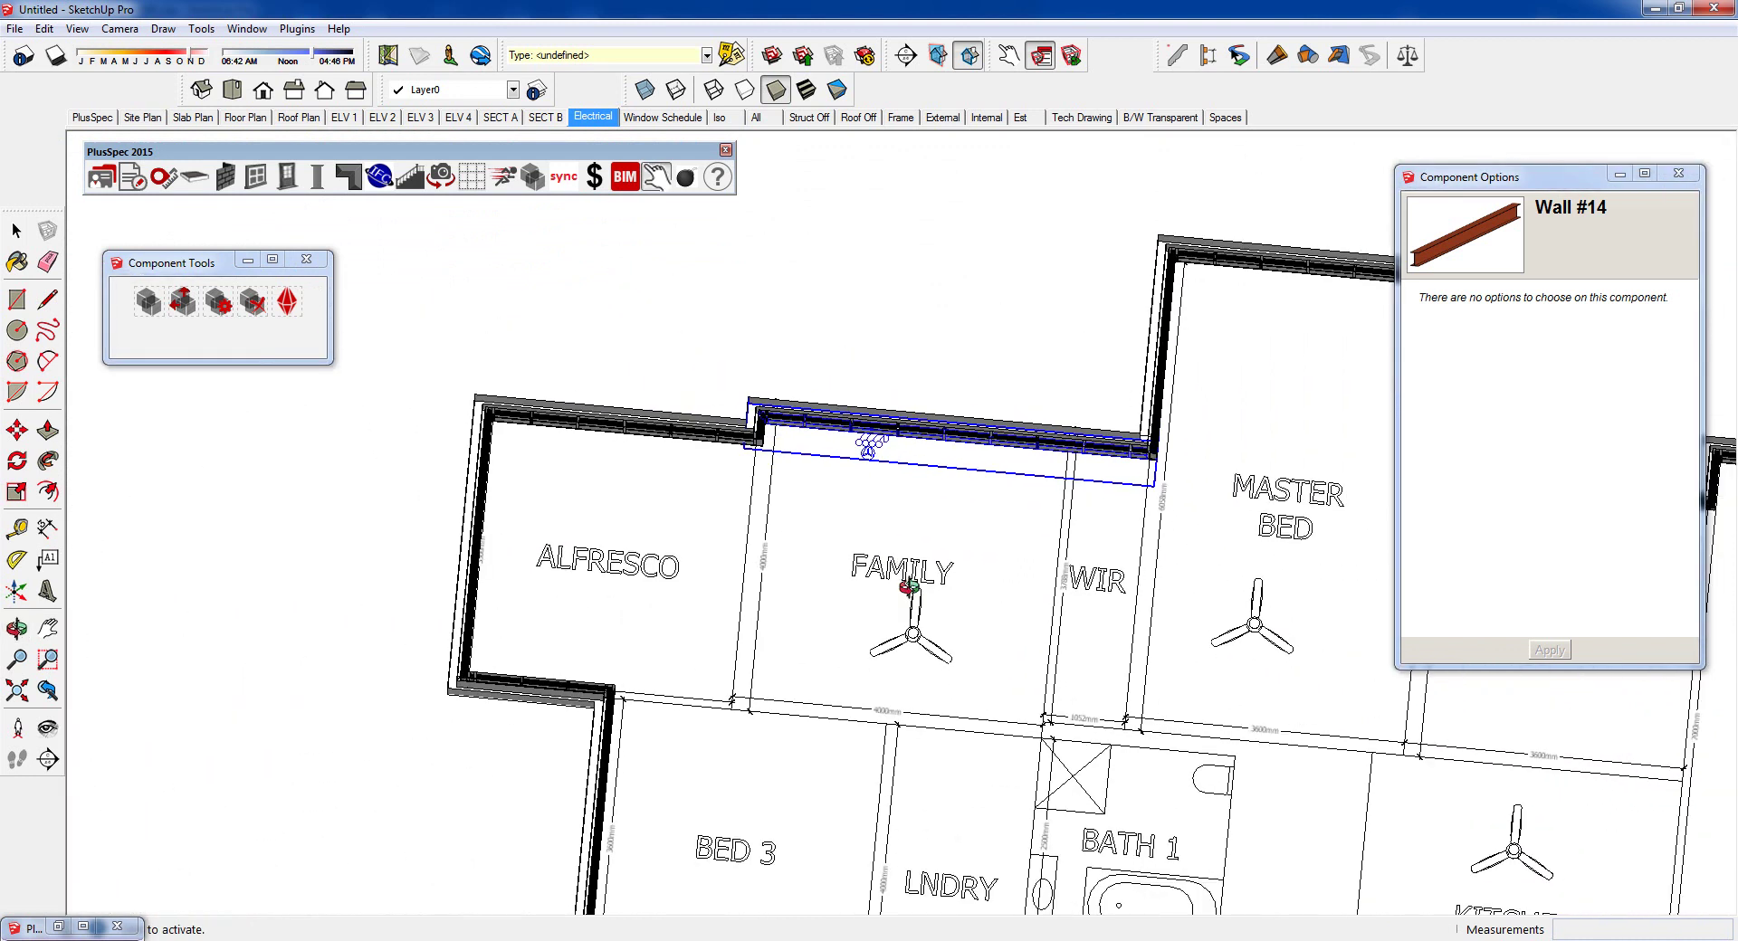
pyautogui.moveTo(864, 481); pyautogui.dragTo(896, 516, button='middle')
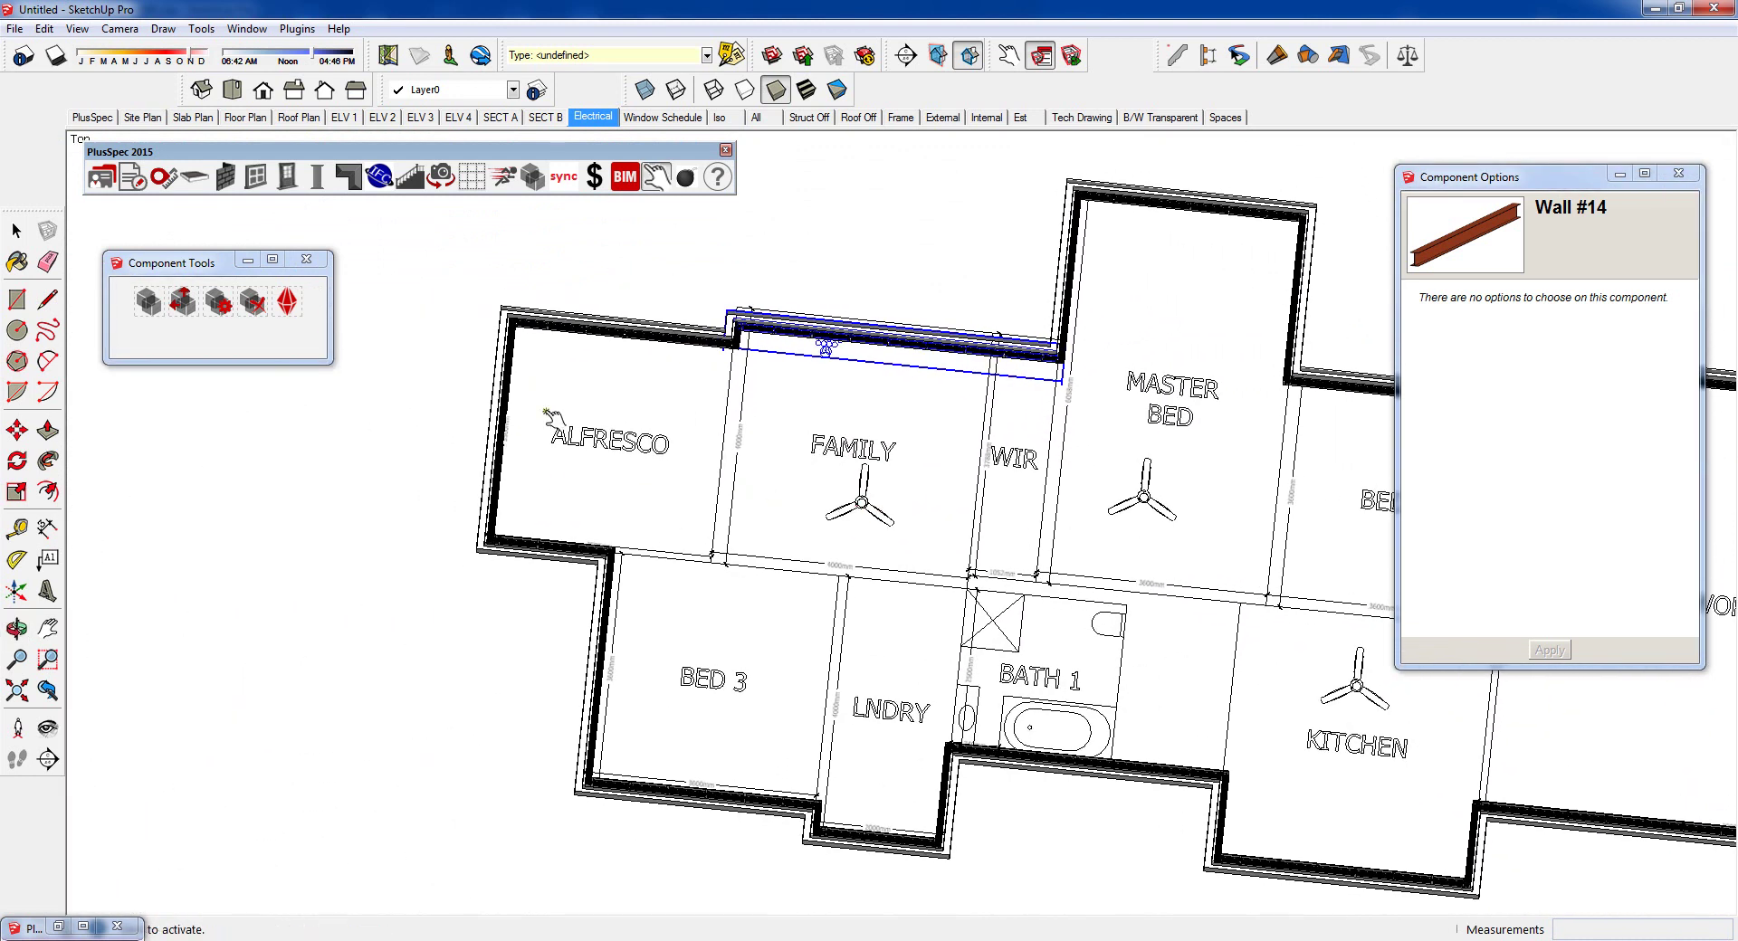
pyautogui.click(595, 124)
pyautogui.press('space')
pyautogui.click(539, 264)
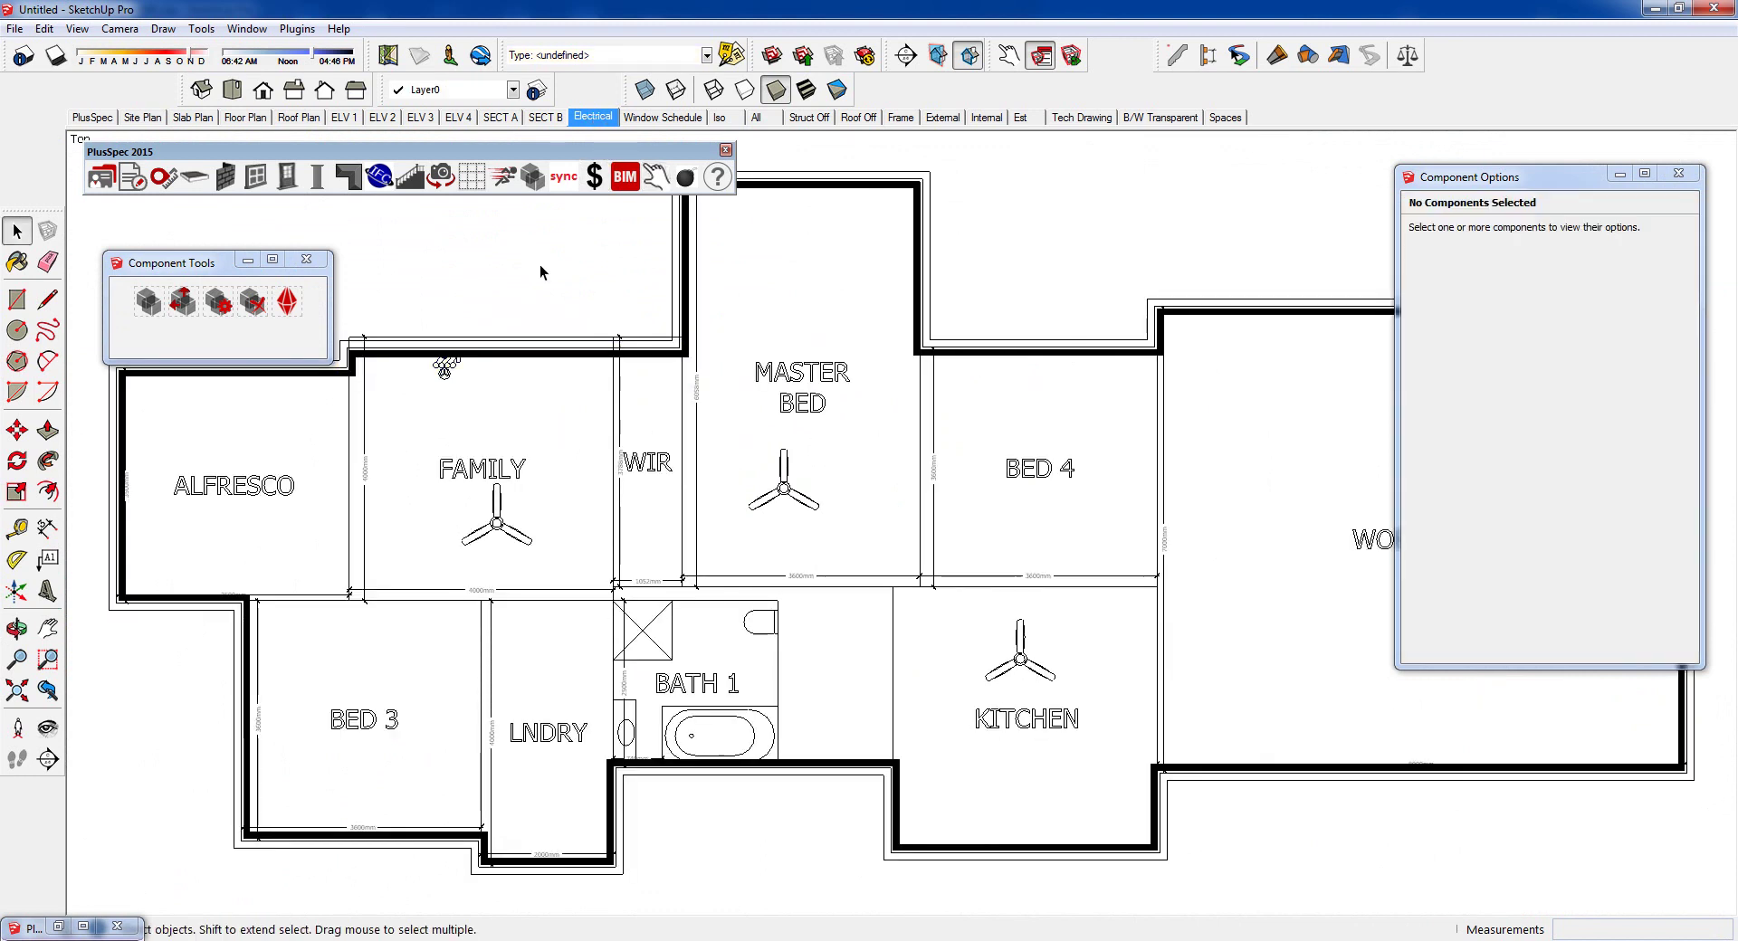